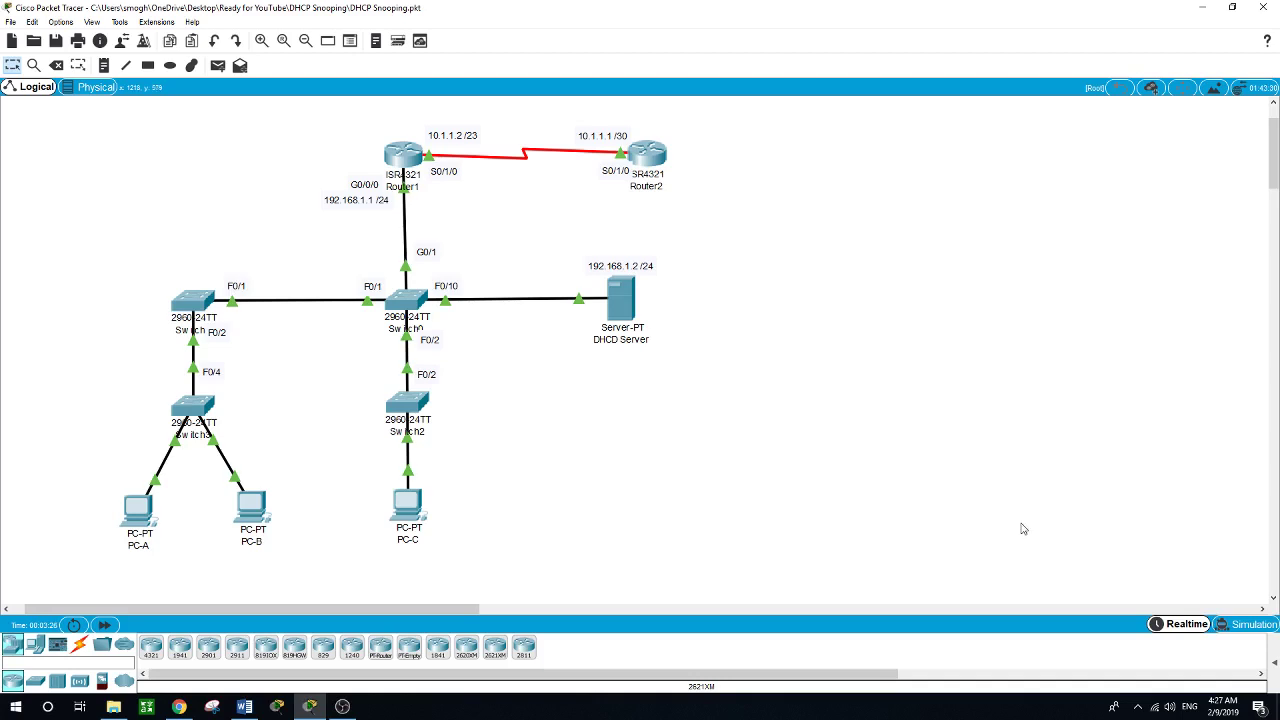
Step: Drag the Rogue DHCP Server onto the canvas below Switch0, beside Switch2, leaving it uncabled
{"action": "left_click_drag", "start_coordinate": [435, 608], "coordinate": [462, 608]}
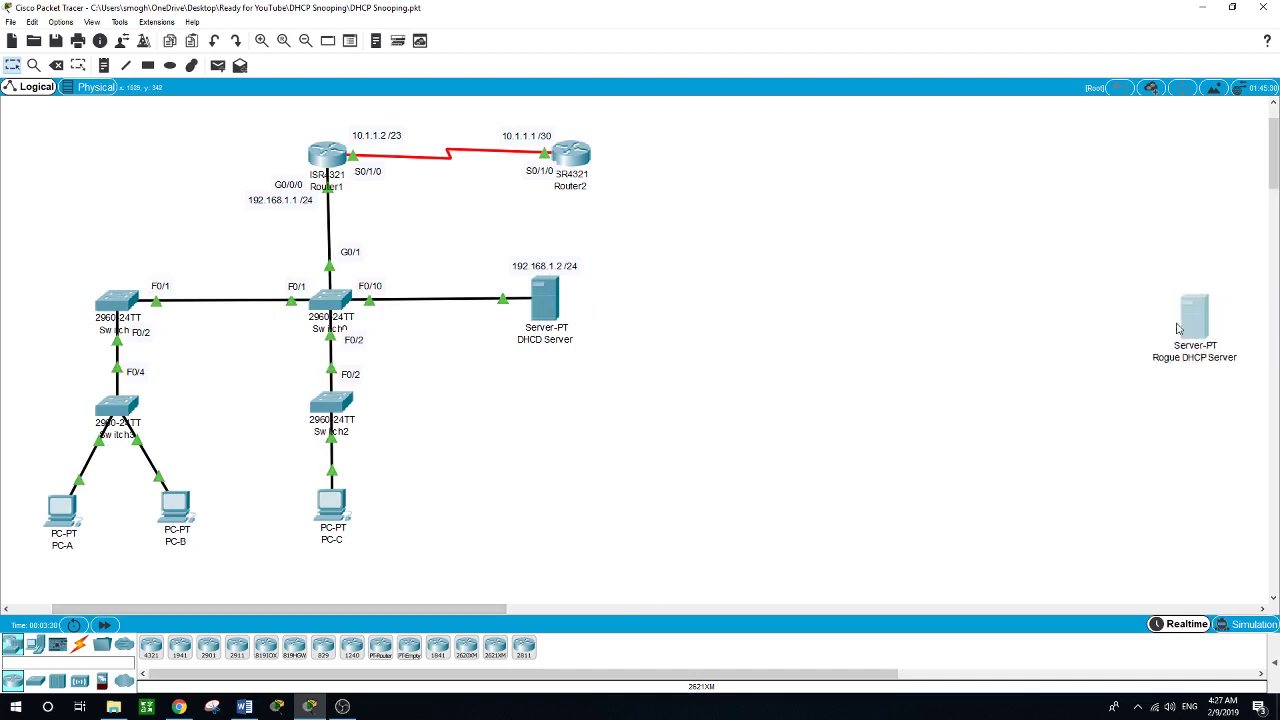
{"action": "left_click_drag", "start_coordinate": [1178, 328], "coordinate": [512, 436]}
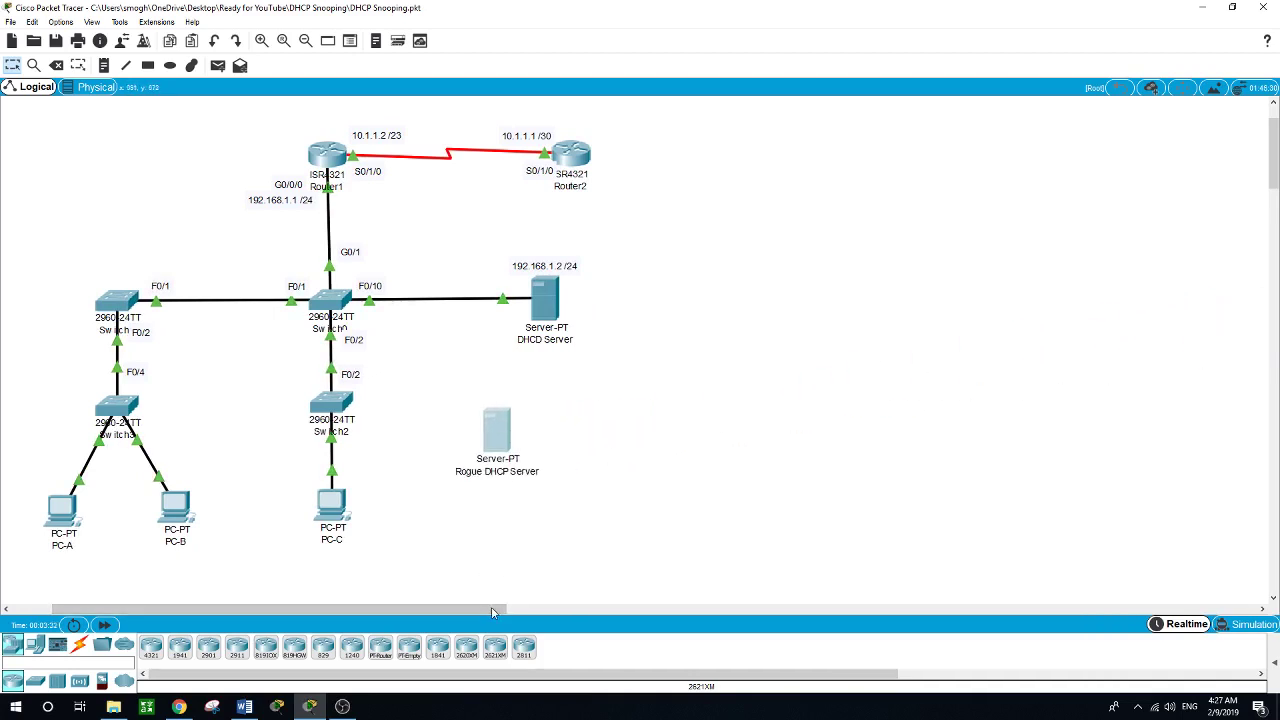
{"action": "left_click_drag", "start_coordinate": [492, 612], "coordinate": [457, 609]}
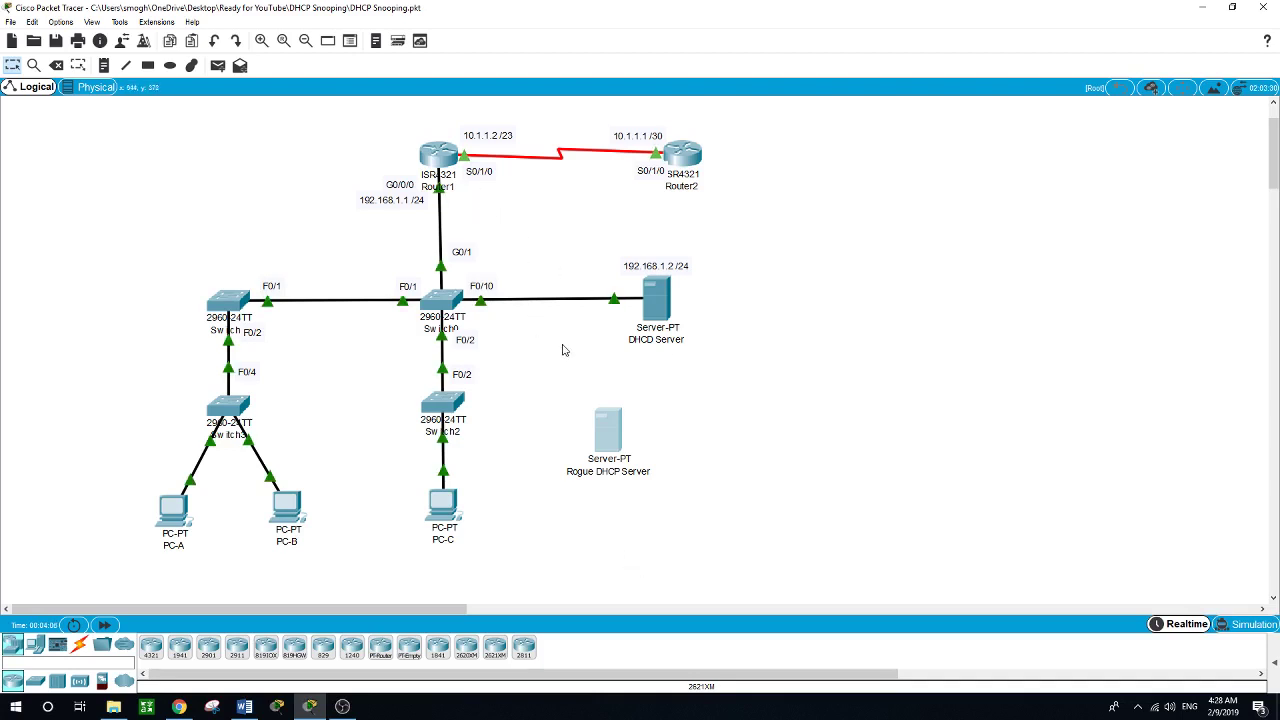
{"action": "left_click", "coordinate": [658, 298]}
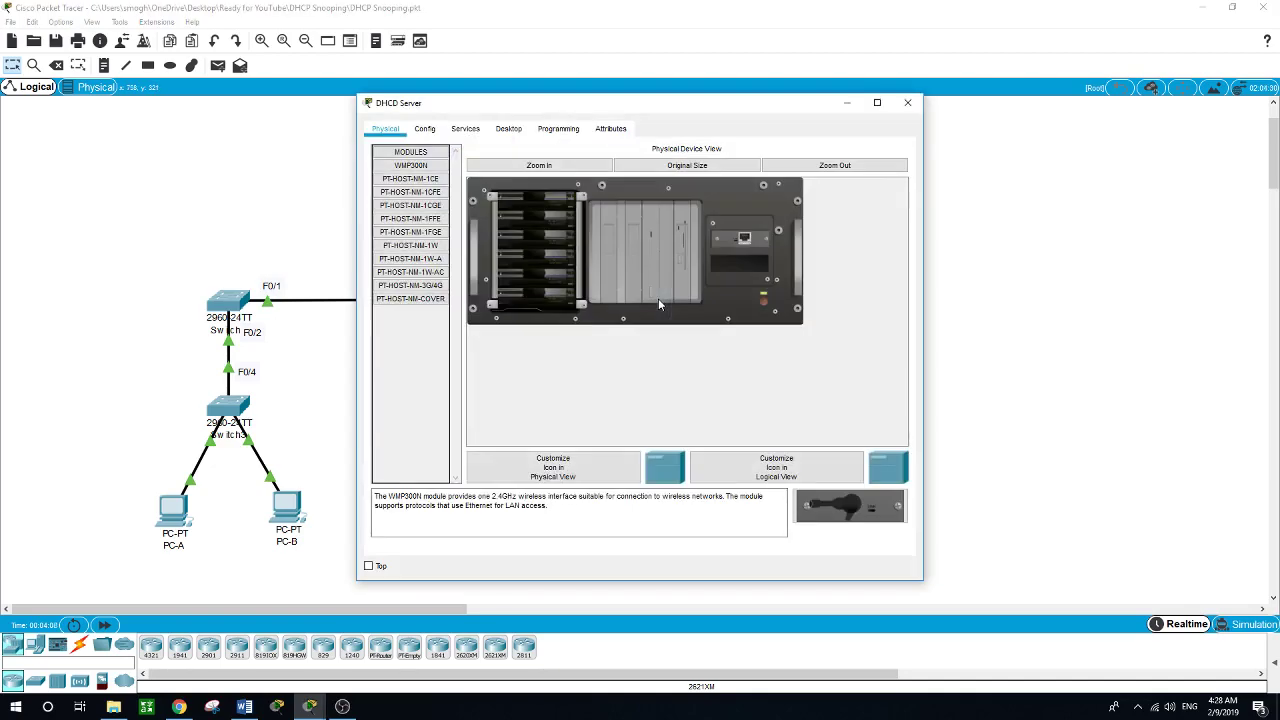
{"action": "left_click_drag", "start_coordinate": [596, 108], "coordinate": [762, 125]}
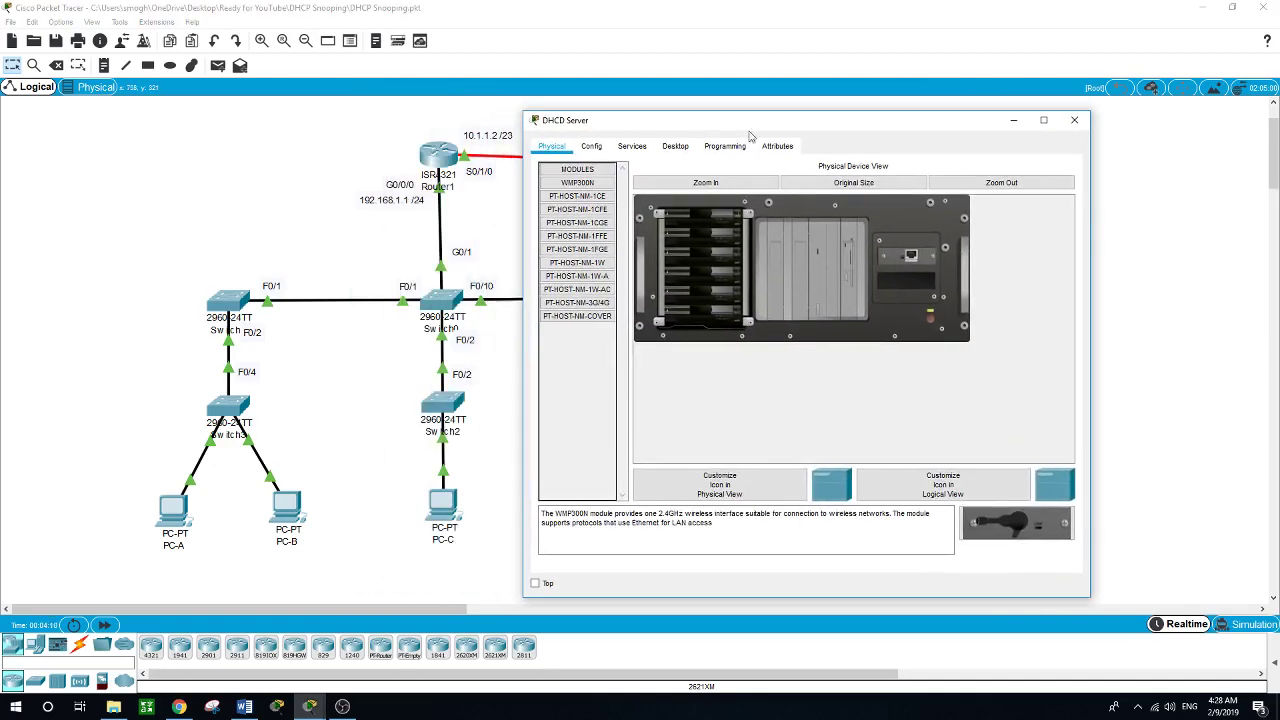
{"action": "left_click", "coordinate": [672, 148]}
{"action": "left_click", "coordinate": [588, 207]}
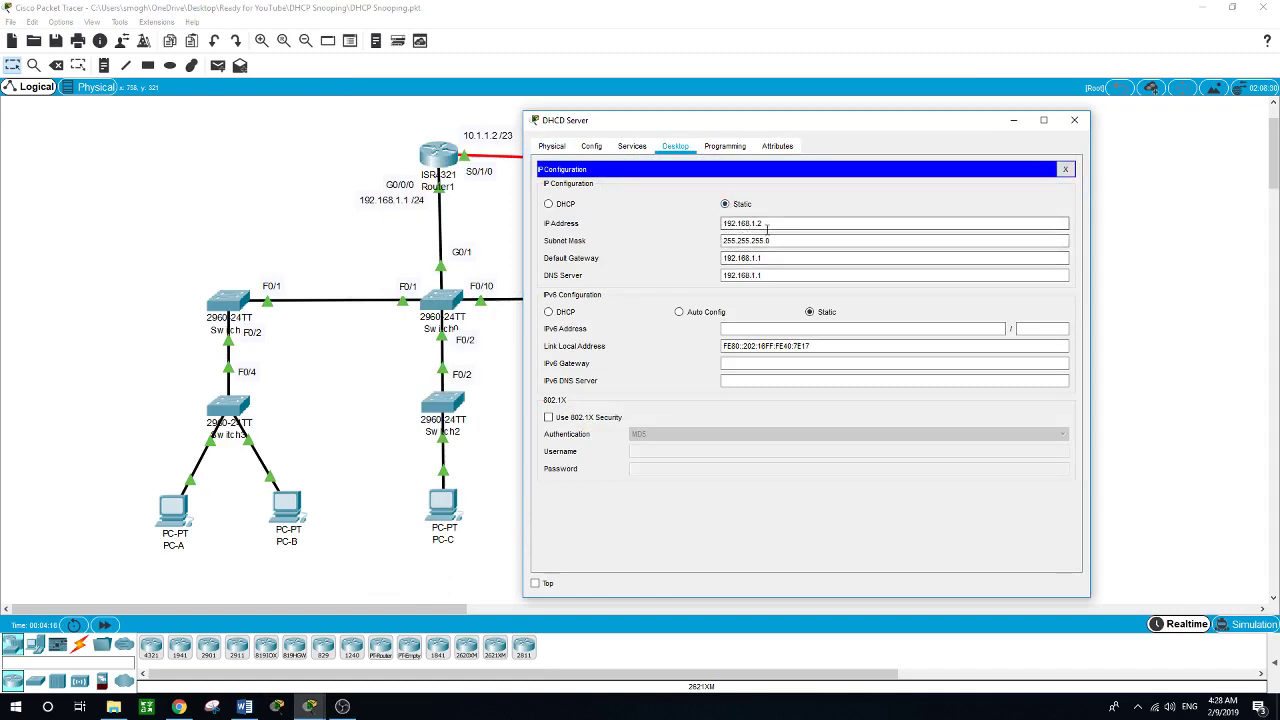
{"action": "left_click", "coordinate": [631, 148]}
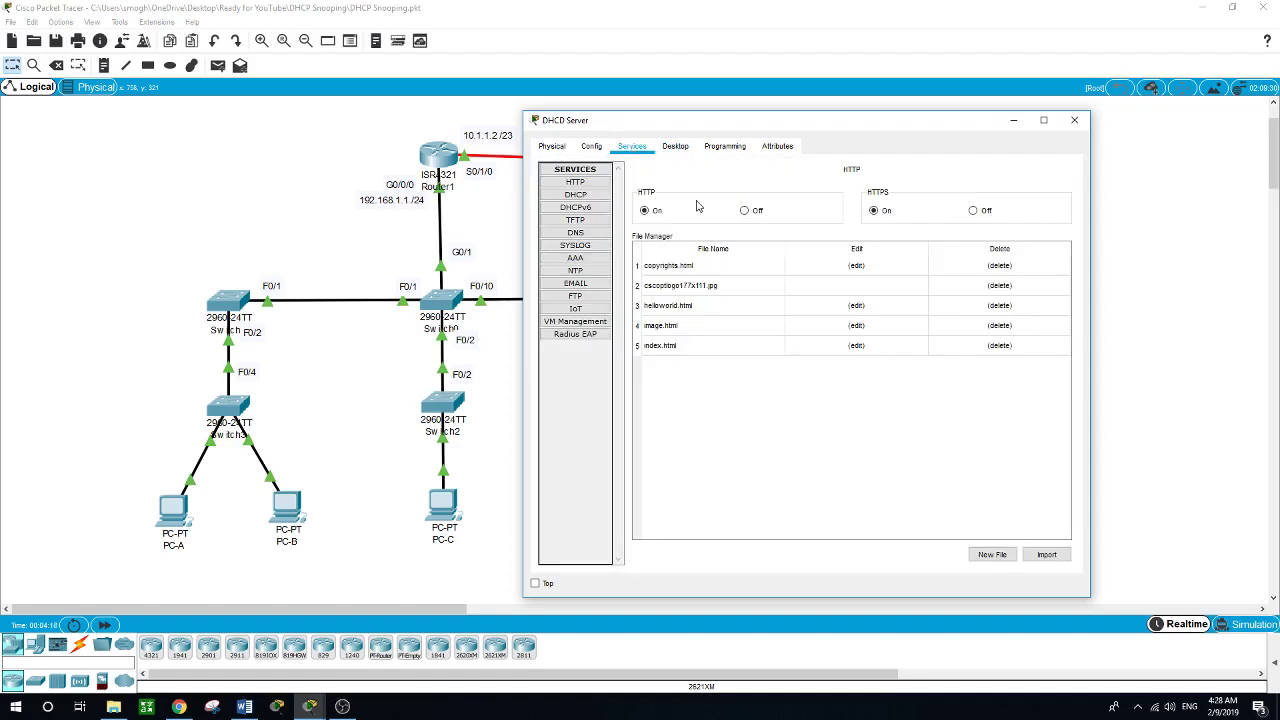
{"action": "left_click", "coordinate": [578, 195]}
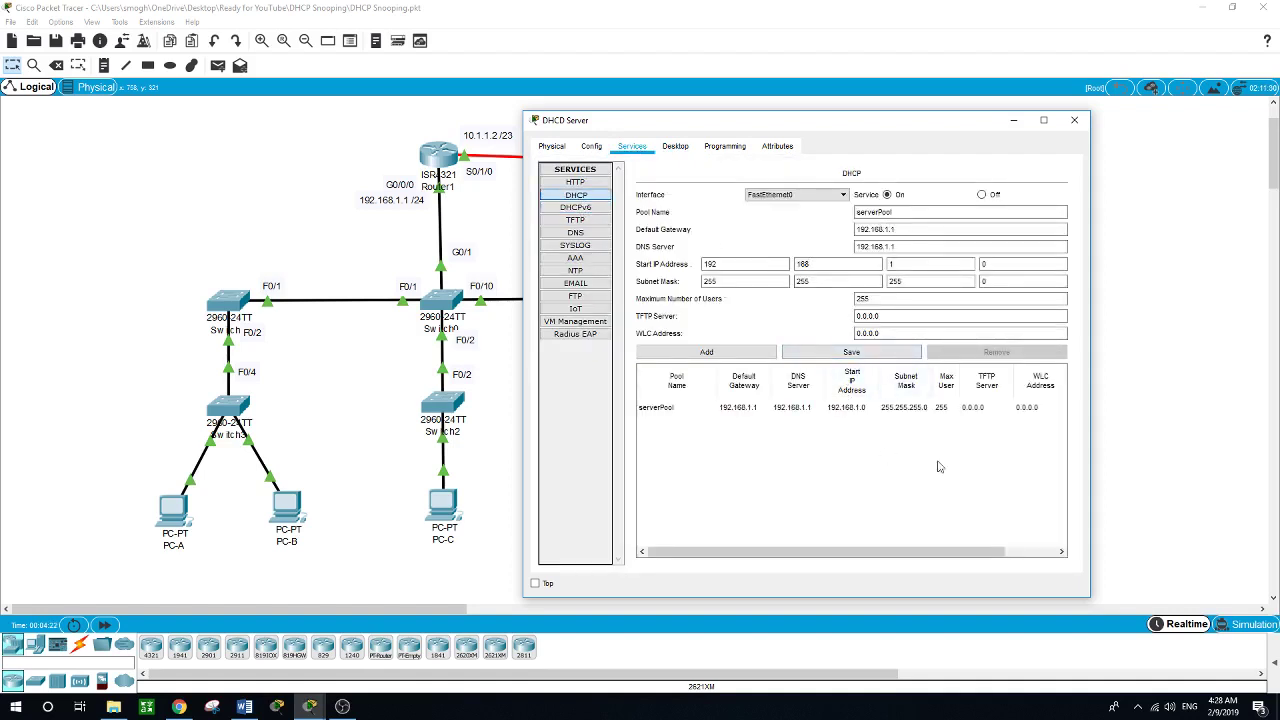
{"action": "key", "text": "alt+F4"}
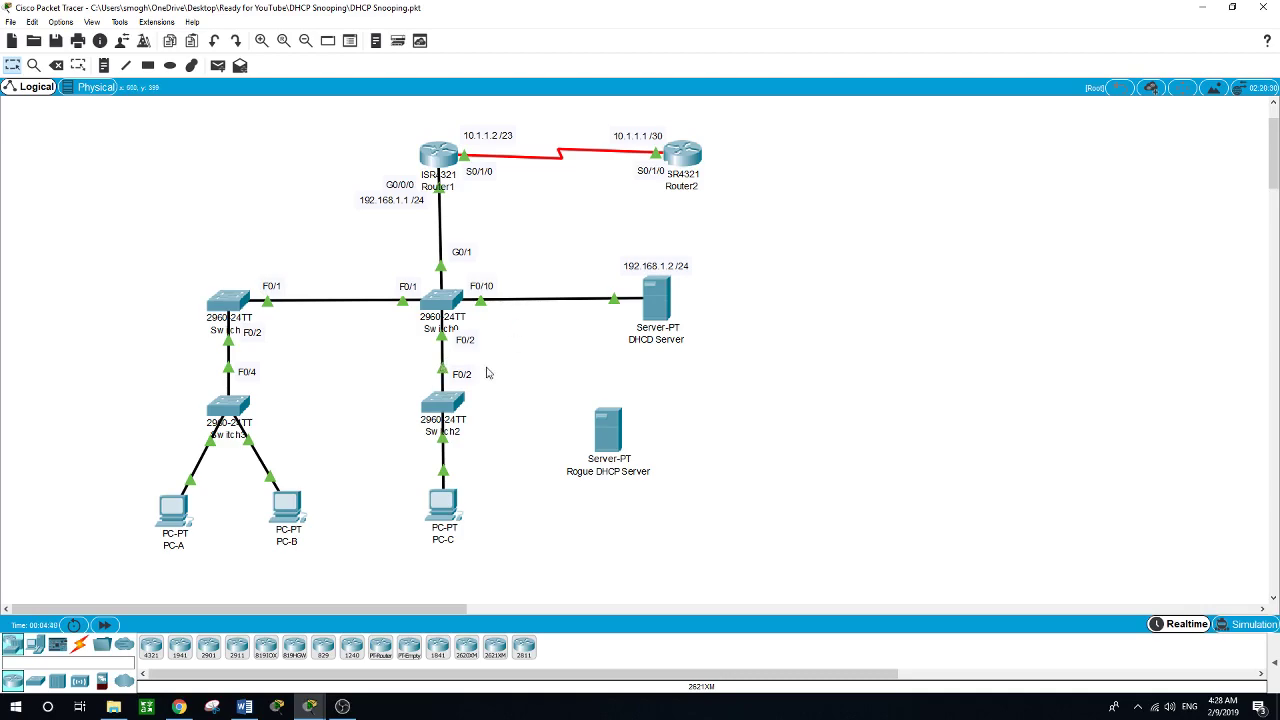
Step: Set PC-A's IP configuration to DHCP
{"action": "left_click", "coordinate": [174, 510]}
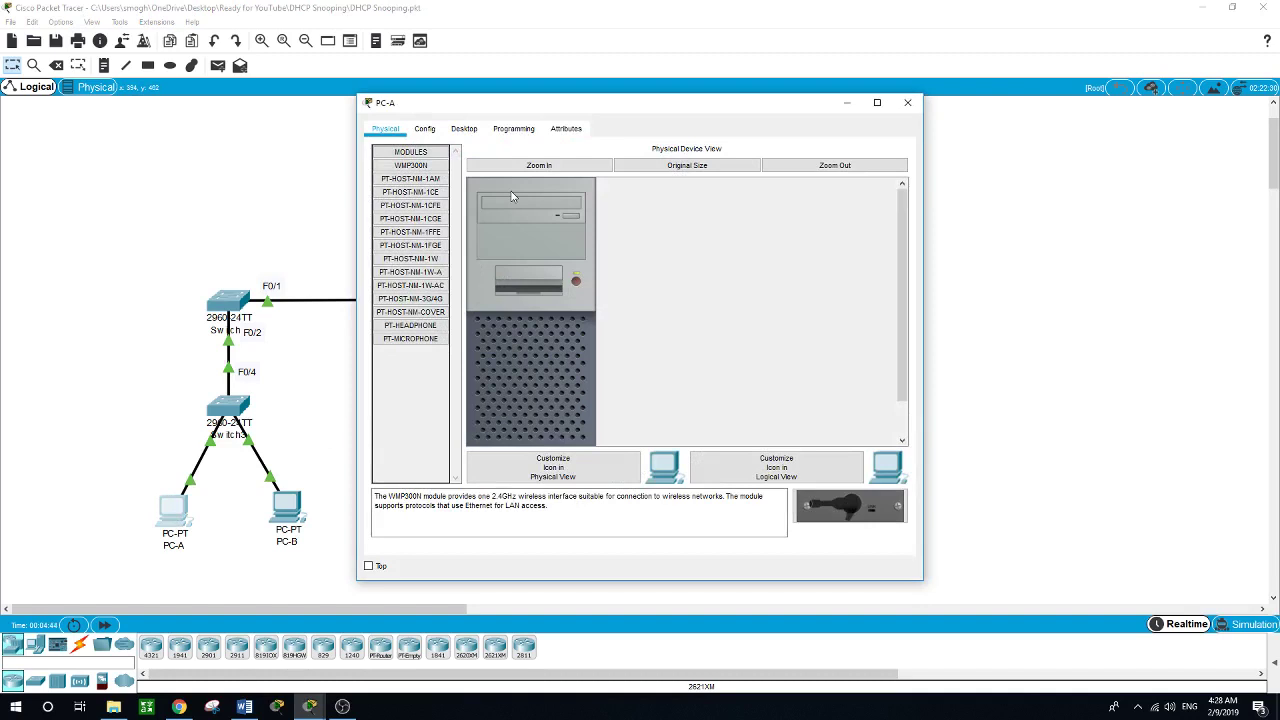
{"action": "left_click", "coordinate": [463, 128]}
{"action": "left_click", "coordinate": [423, 178]}
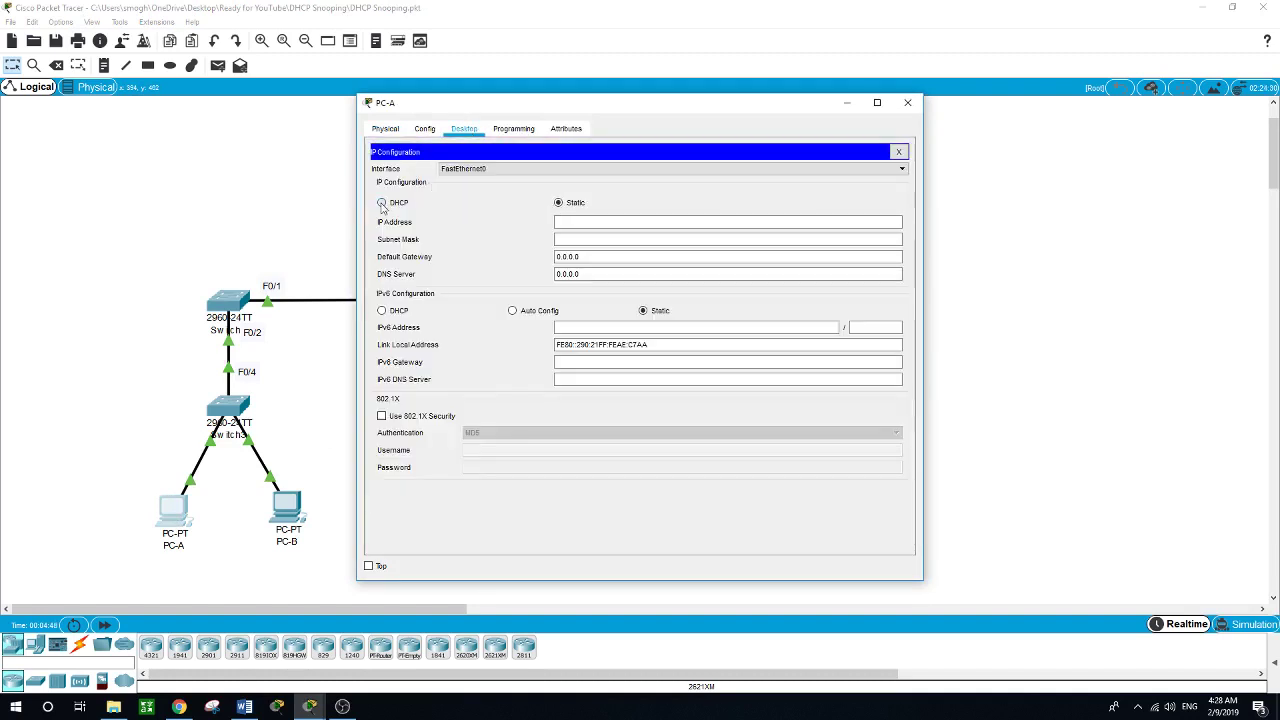
{"action": "left_click", "coordinate": [382, 203]}
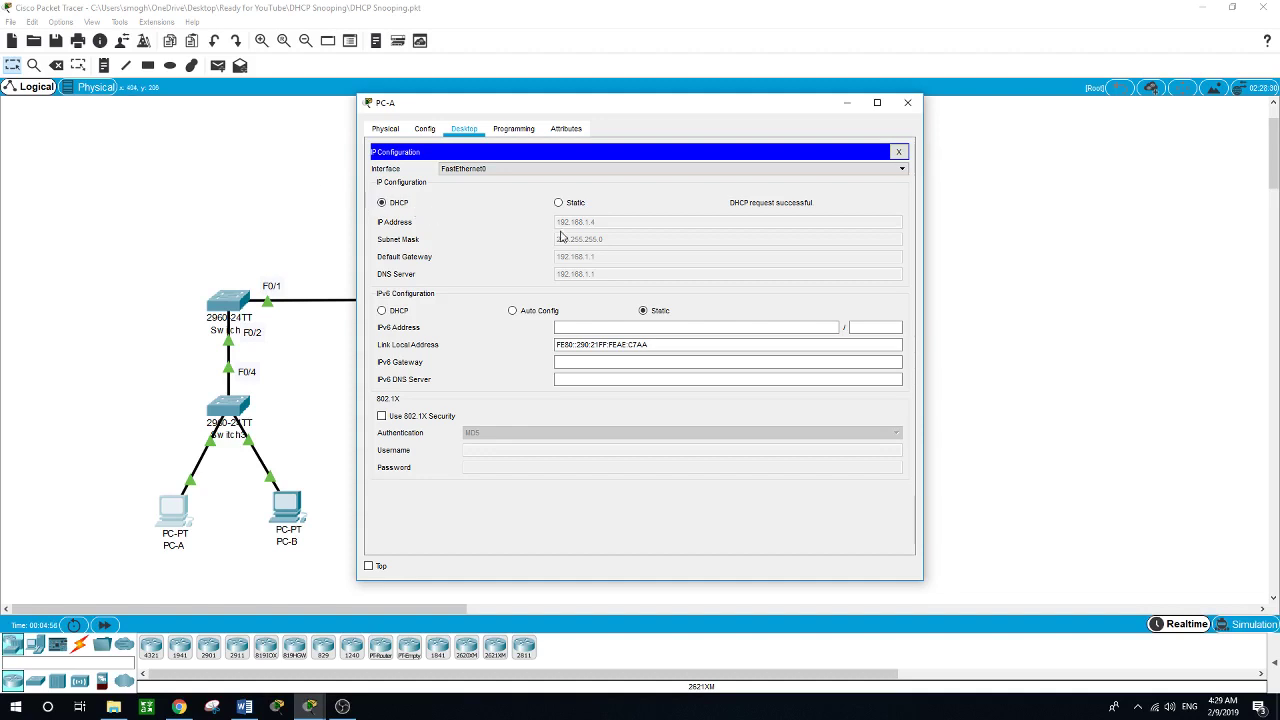
{"action": "left_click", "coordinate": [286, 210]}
Step: Set PC-B's IP configuration to DHCP
{"action": "left_click", "coordinate": [284, 506]}
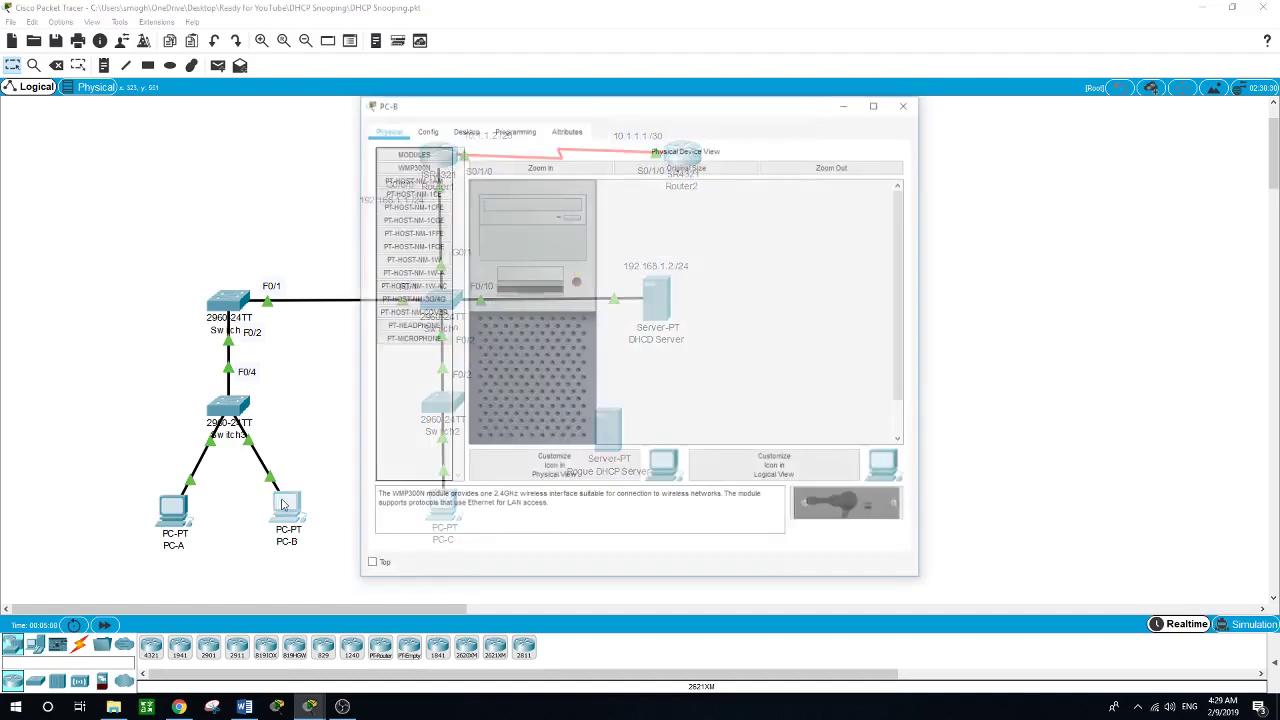
{"action": "left_click", "coordinate": [466, 132]}
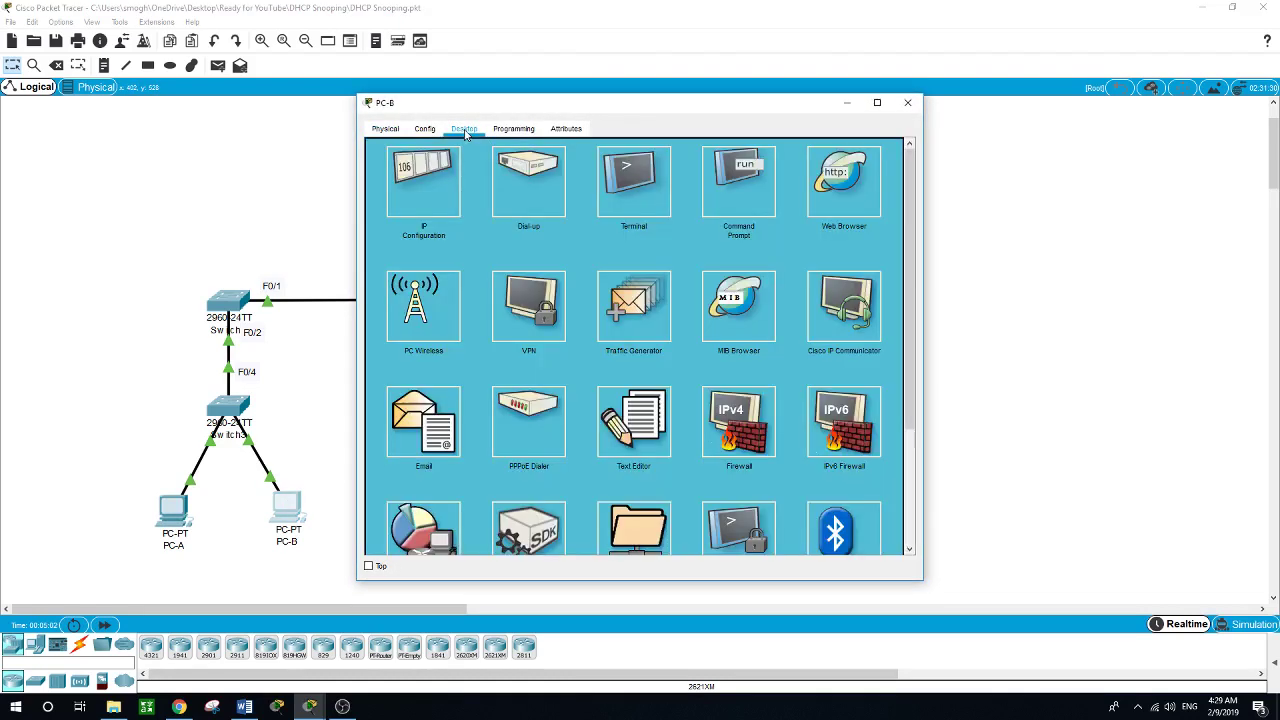
{"action": "left_click", "coordinate": [413, 190]}
{"action": "left_click", "coordinate": [382, 203]}
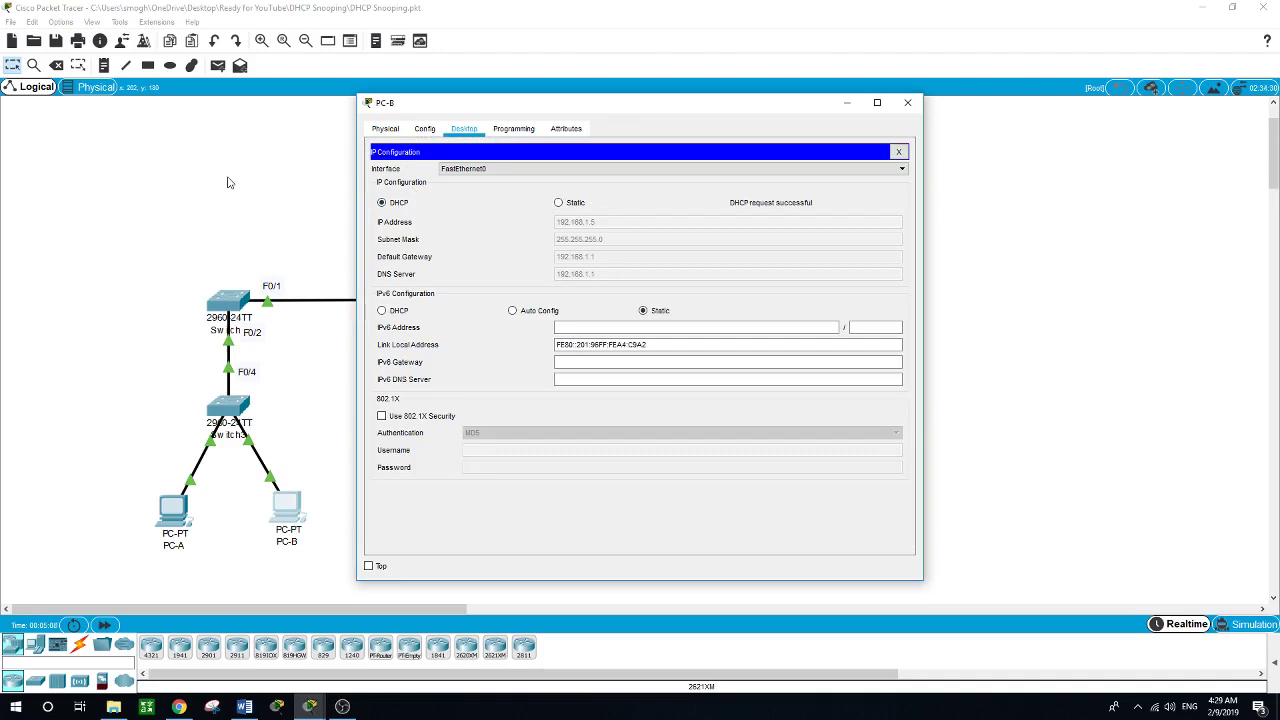
{"action": "left_click", "coordinate": [228, 183]}
Step: Set PC-C's IP configuration to DHCP, then return to the topology
{"action": "left_click", "coordinate": [441, 505]}
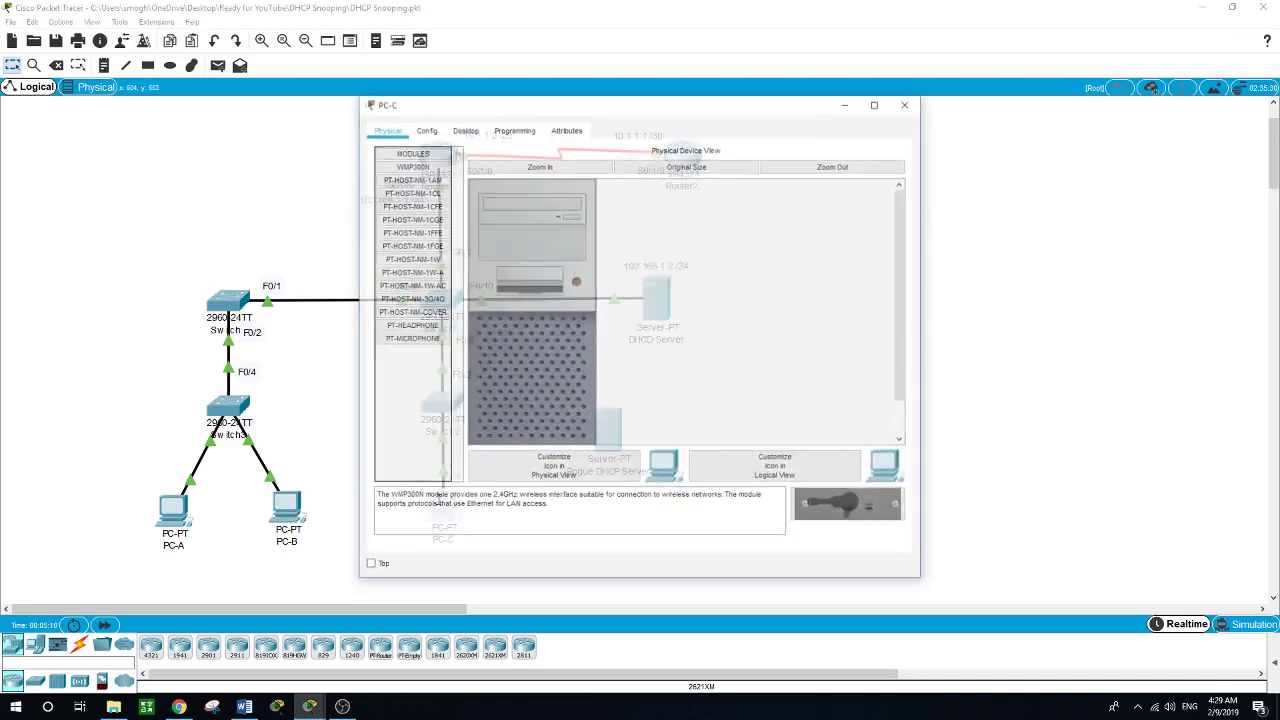
{"action": "left_click", "coordinate": [461, 132]}
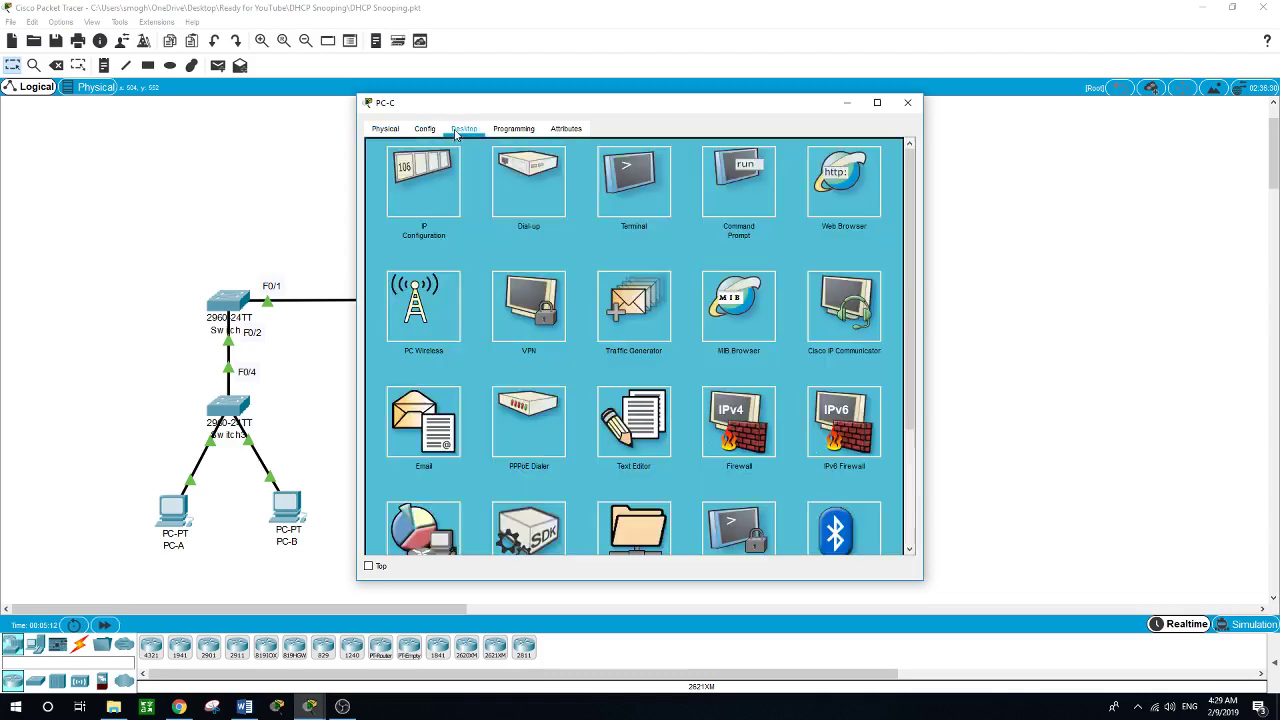
{"action": "left_click", "coordinate": [424, 175]}
{"action": "left_click", "coordinate": [382, 203]}
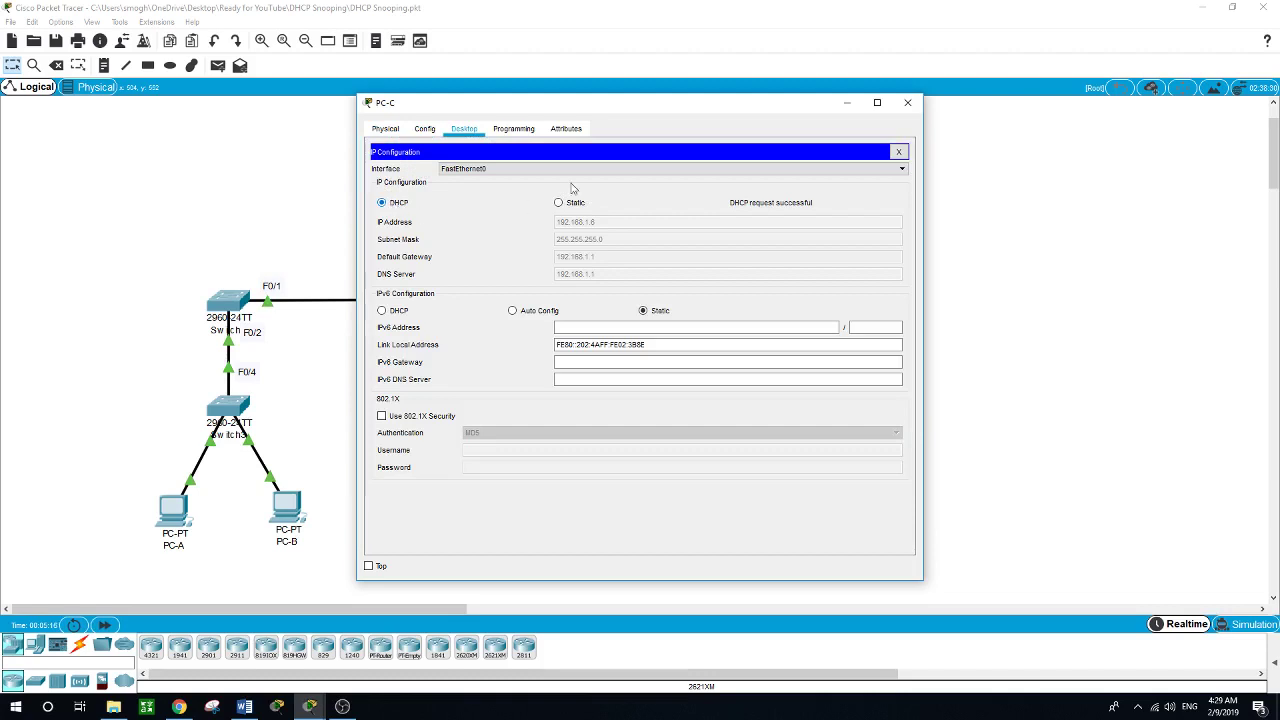
{"action": "left_click", "coordinate": [693, 456]}
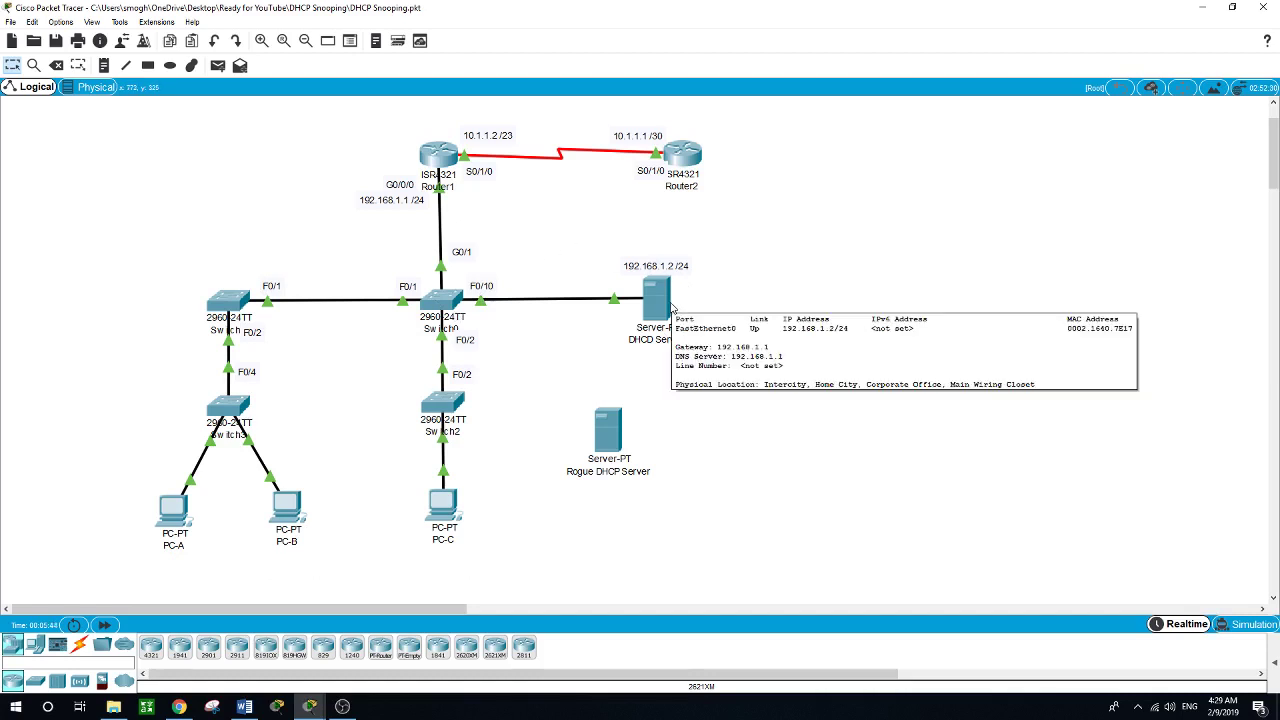
Step: Open Switch0's device window and move it down and to the left
{"action": "left_click", "coordinate": [448, 303]}
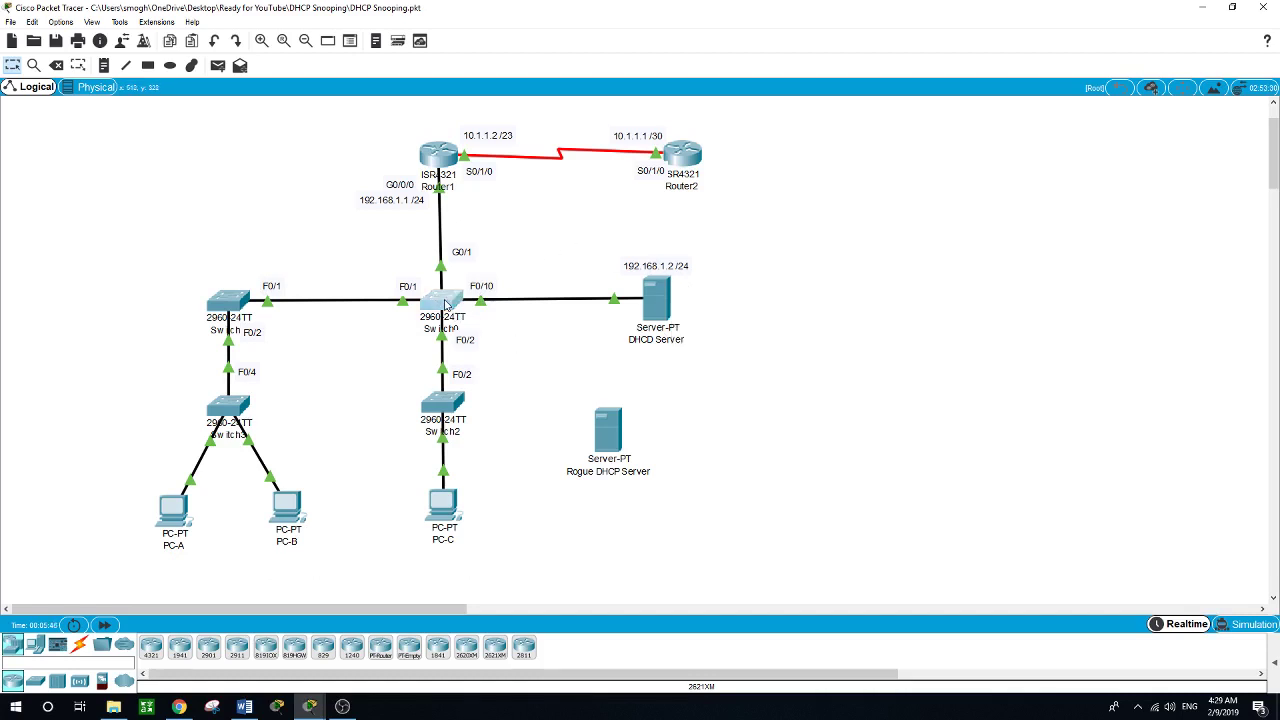
{"action": "left_click_drag", "start_coordinate": [675, 157], "coordinate": [613, 255]}
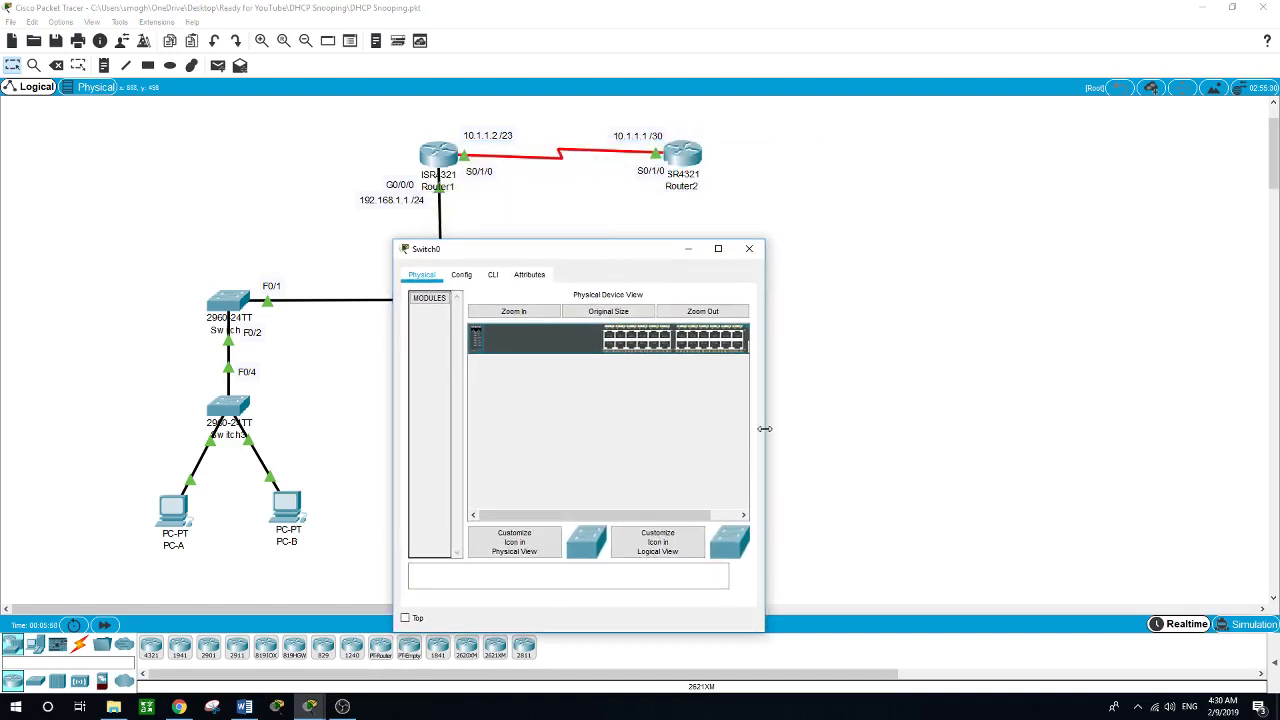
Step: In Switch0's CLI, enter privileged mode with en and run show ip dhcp snooping
{"action": "left_click_drag", "start_coordinate": [764, 434], "coordinate": [1218, 415]}
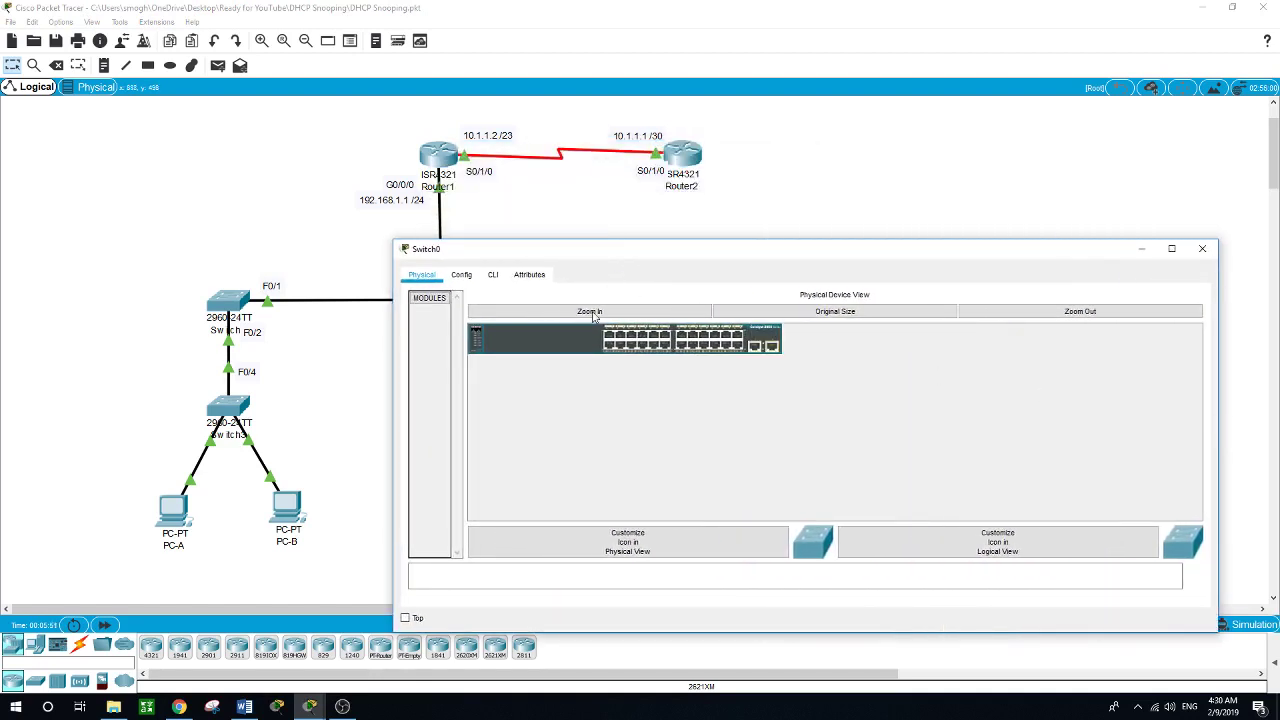
{"action": "left_click", "coordinate": [494, 276]}
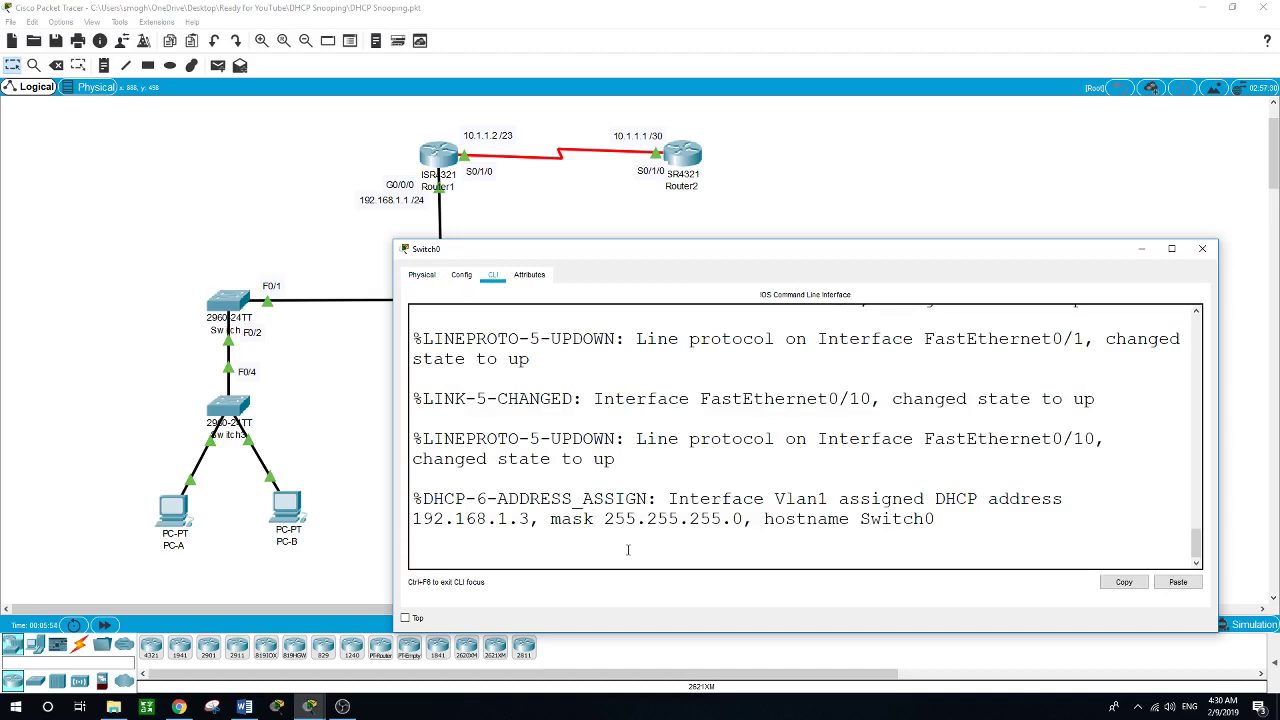
{"action": "key", "text": "Return"}
{"action": "type", "text": "en"}
{"action": "key", "text": "Return"}
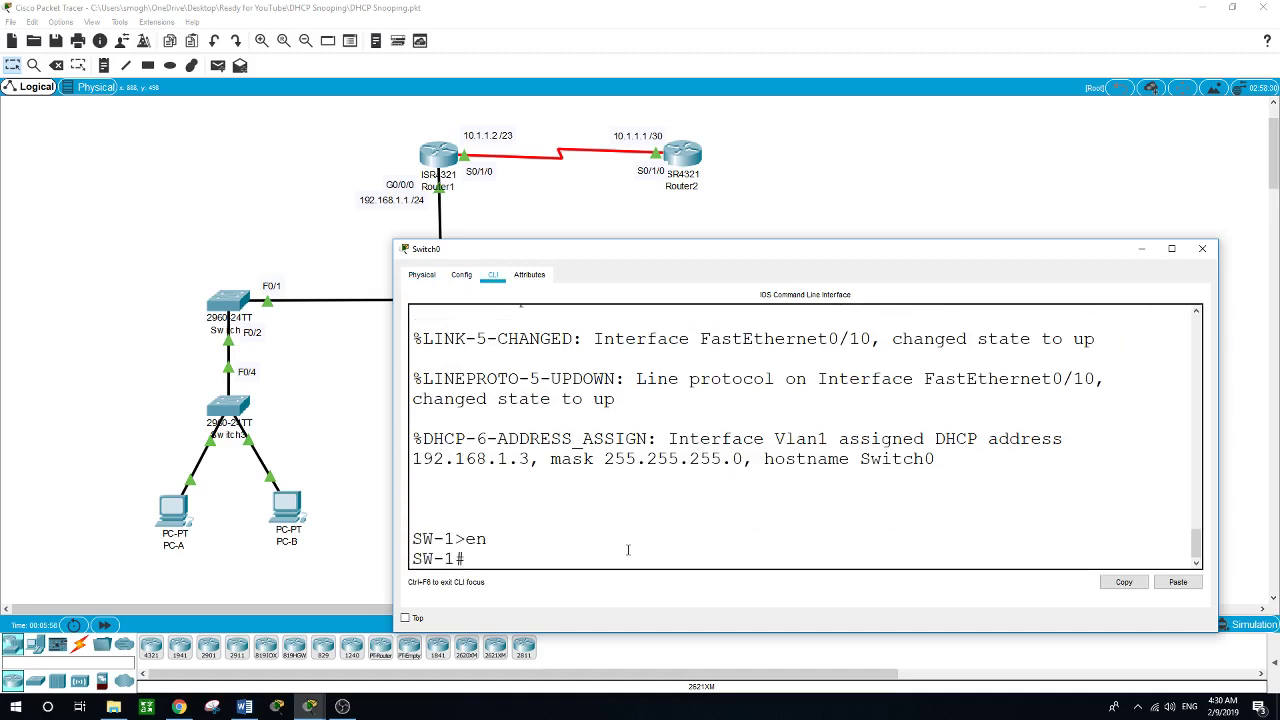
{"action": "type", "text": "show ip dhcp snooping"}
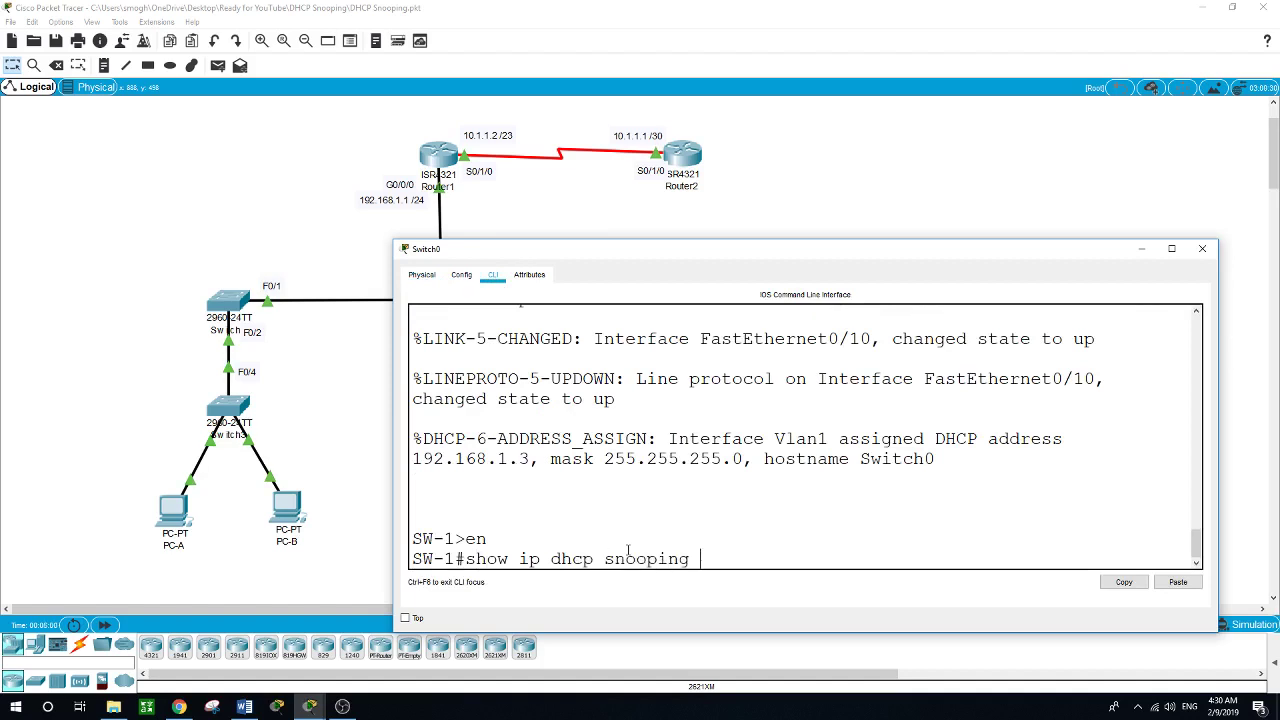
{"action": "key", "text": "Return"}
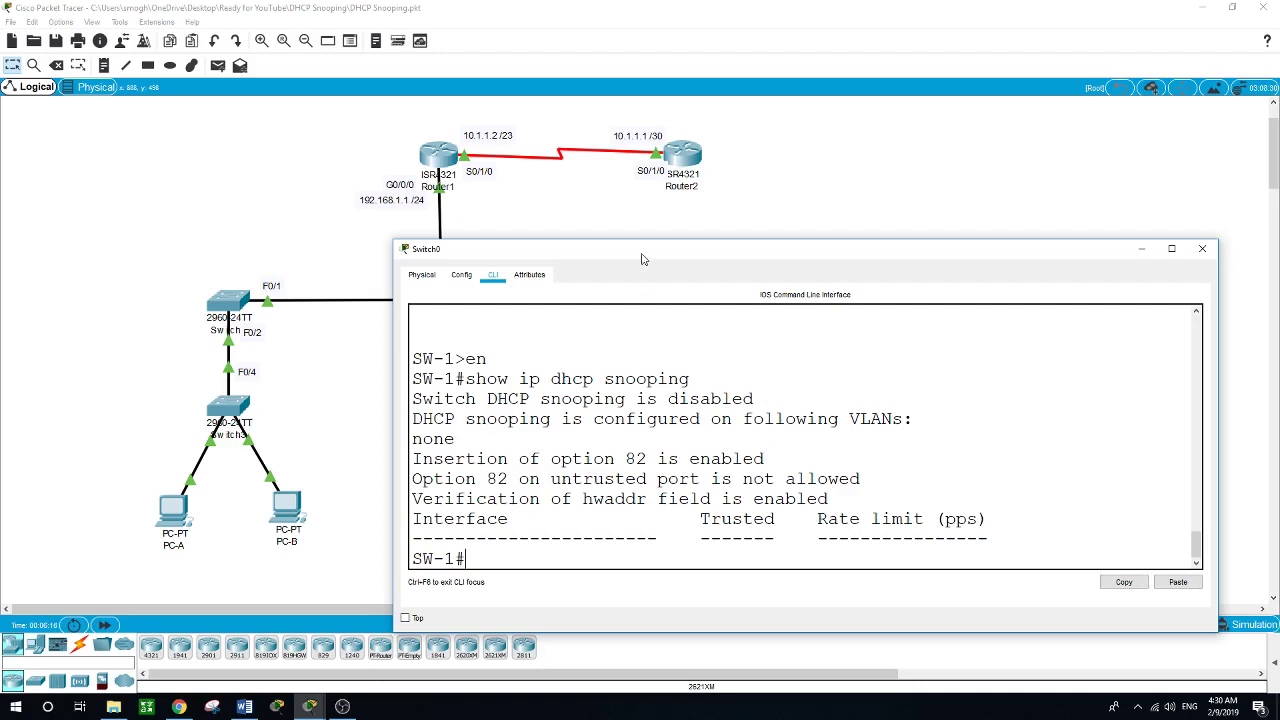
Step: Run show ip int brief on Switch0, showing FastEthernet0/1, 0/2 and 0/10 up
{"action": "left_click_drag", "start_coordinate": [649, 240], "coordinate": [646, 265]}
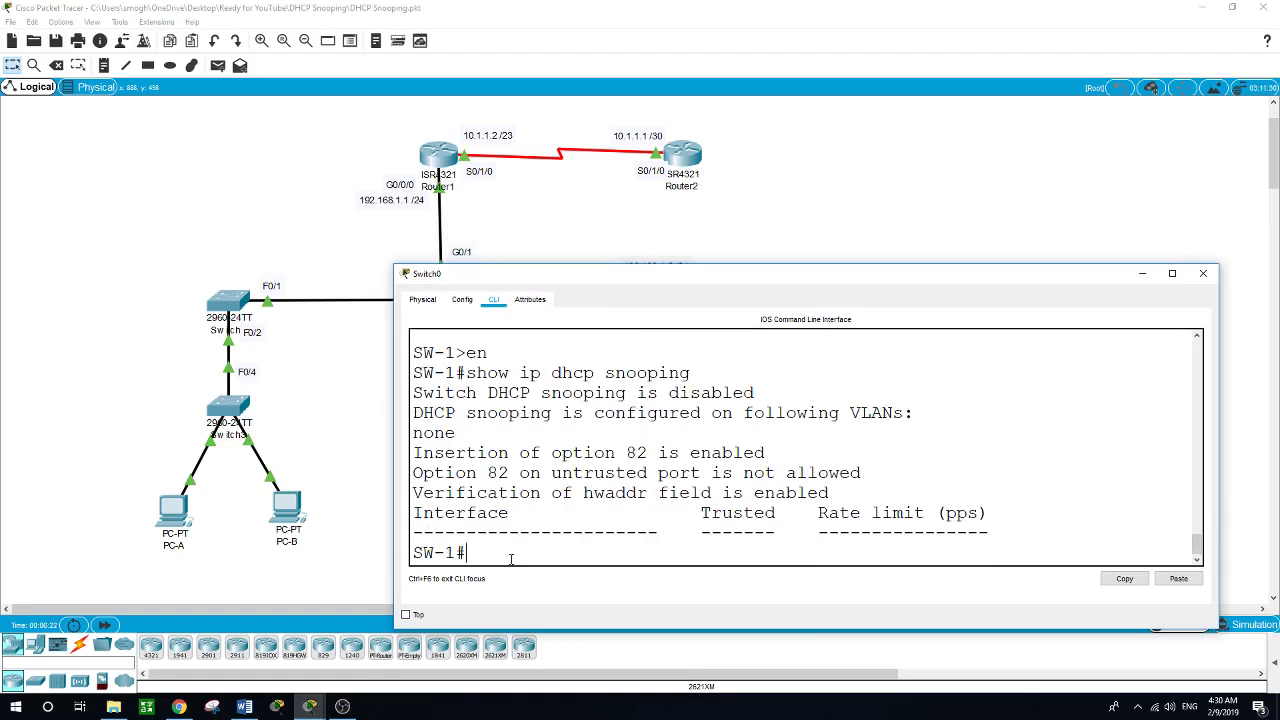
{"action": "type", "text": "agi=="}
{"action": "key", "text": "BackSpace"}
{"action": "key", "text": "BackSpace"}
{"action": "key", "text": "BackSpace"}
{"action": "type", "text": "ow"}
{"action": "key", "text": "Return"}
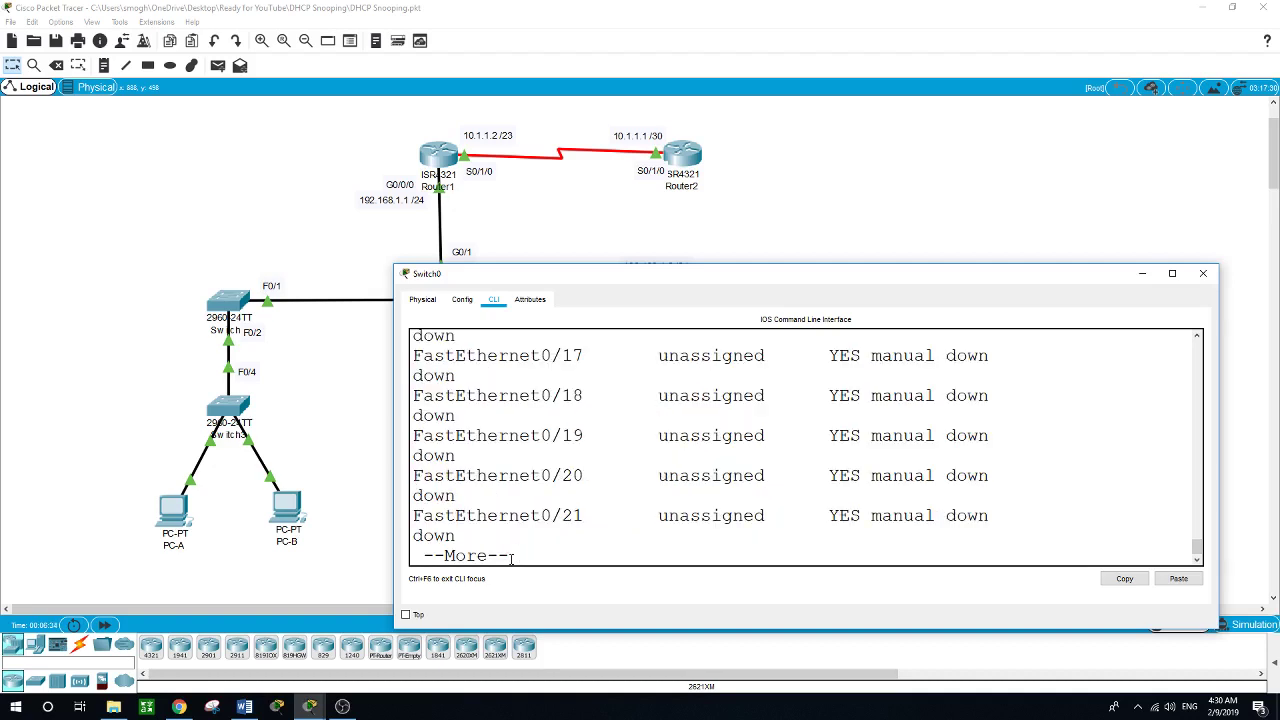
{"action": "key", "text": "space"}
{"action": "scroll", "coordinate": [766, 445], "scroll_direction": "up", "scroll_amount": 10}
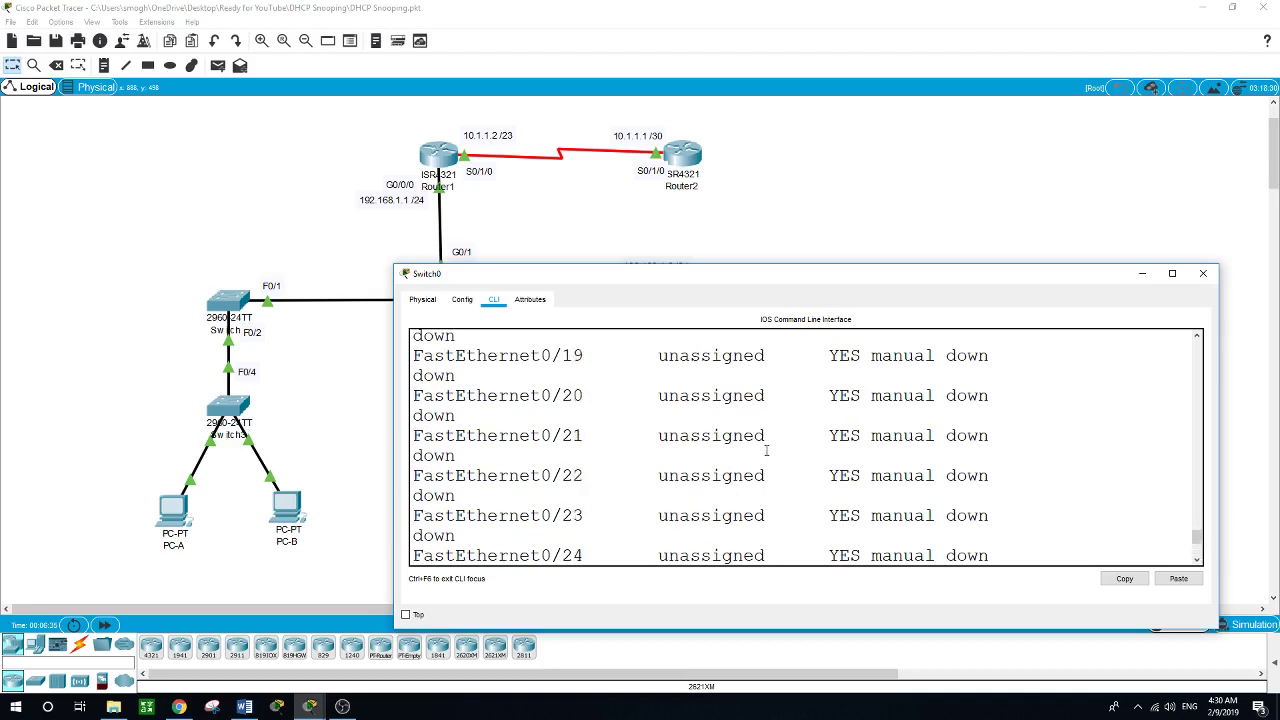
{"action": "scroll", "coordinate": [766, 451], "scroll_direction": "up", "scroll_amount": 10}
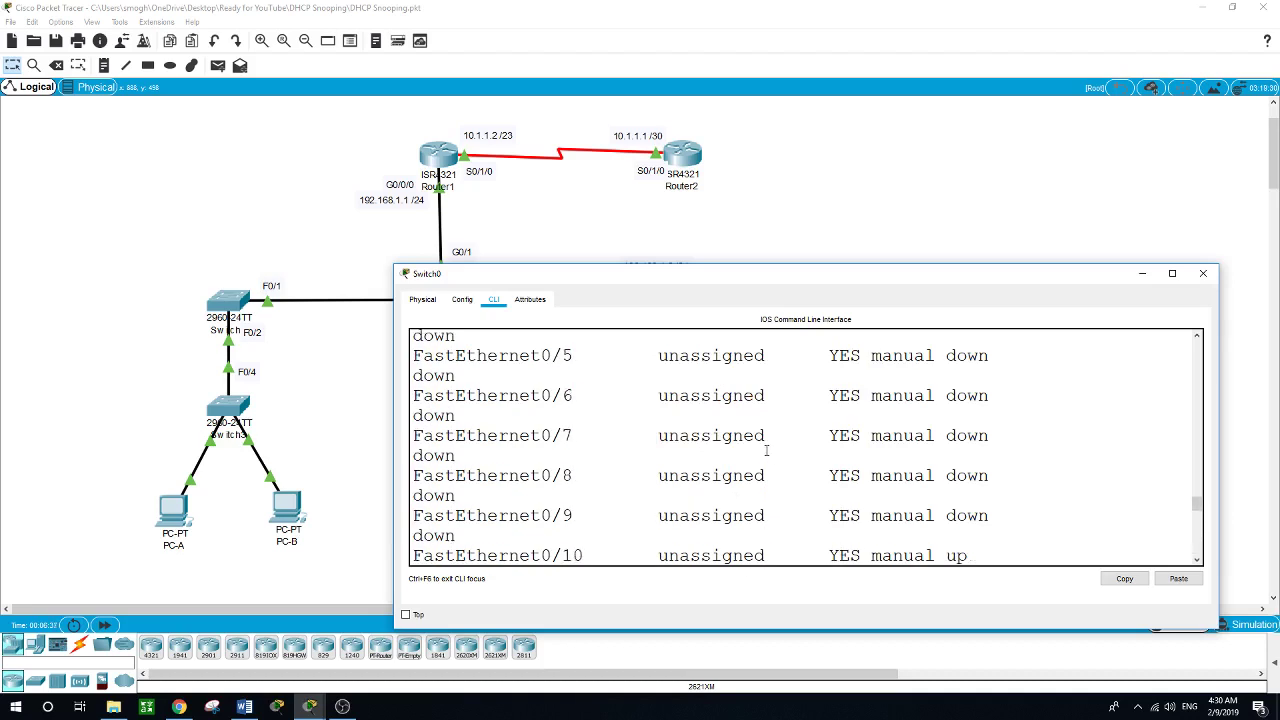
{"action": "scroll", "coordinate": [766, 451], "scroll_direction": "down", "scroll_amount": 2}
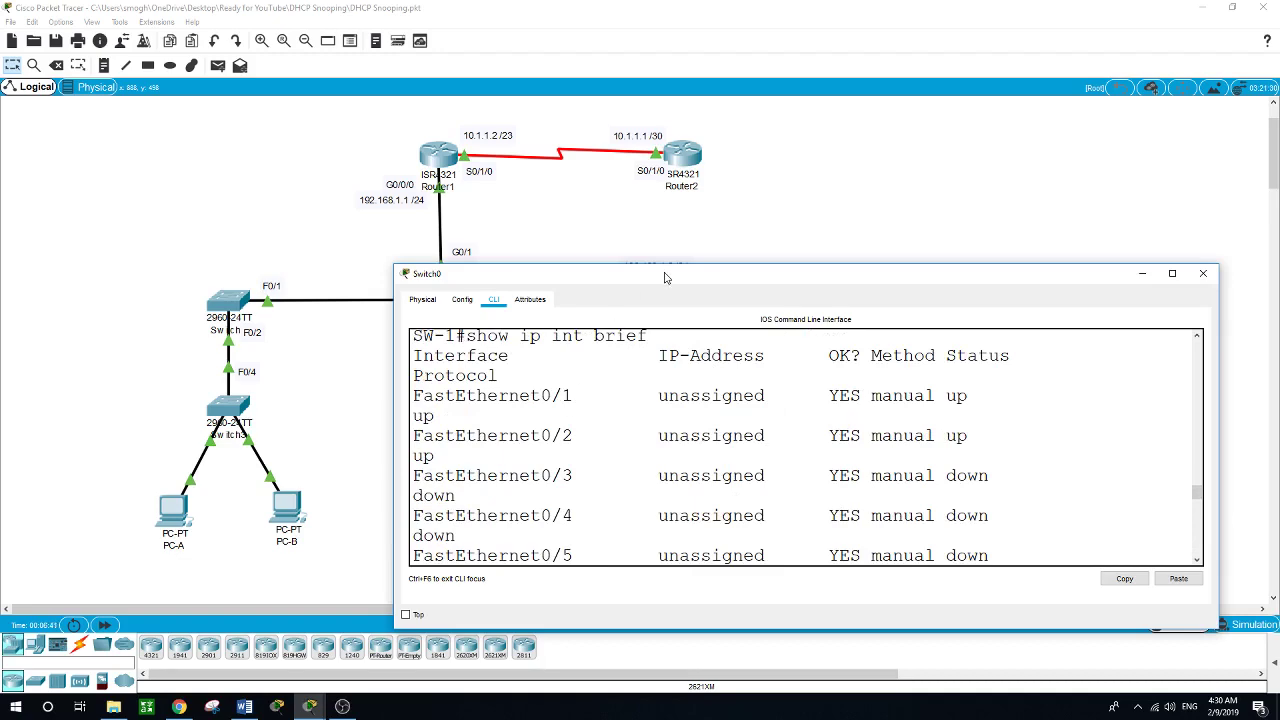
Step: Reposition and widen the Switch0 window so each interface fits on one line
{"action": "left_click_drag", "start_coordinate": [666, 276], "coordinate": [785, 318]}
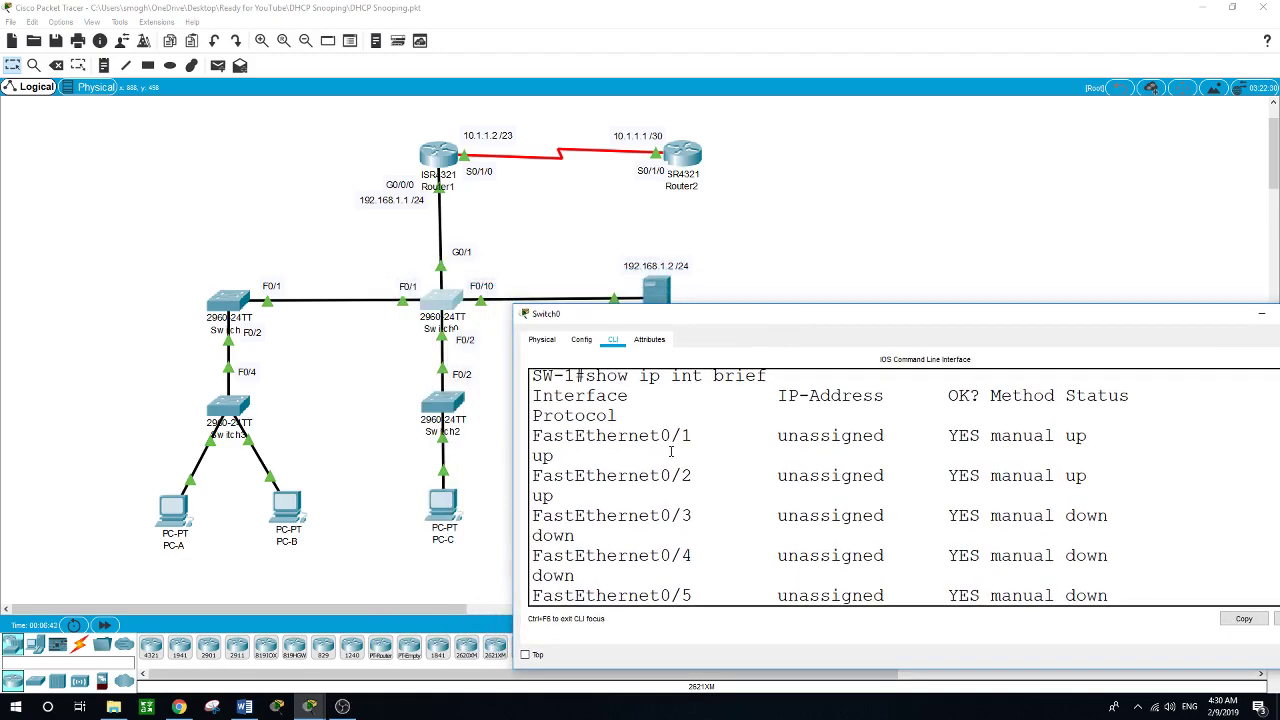
{"action": "left_click_drag", "start_coordinate": [514, 451], "coordinate": [360, 451]}
{"action": "scroll", "coordinate": [793, 455], "scroll_direction": "up", "scroll_amount": 4}
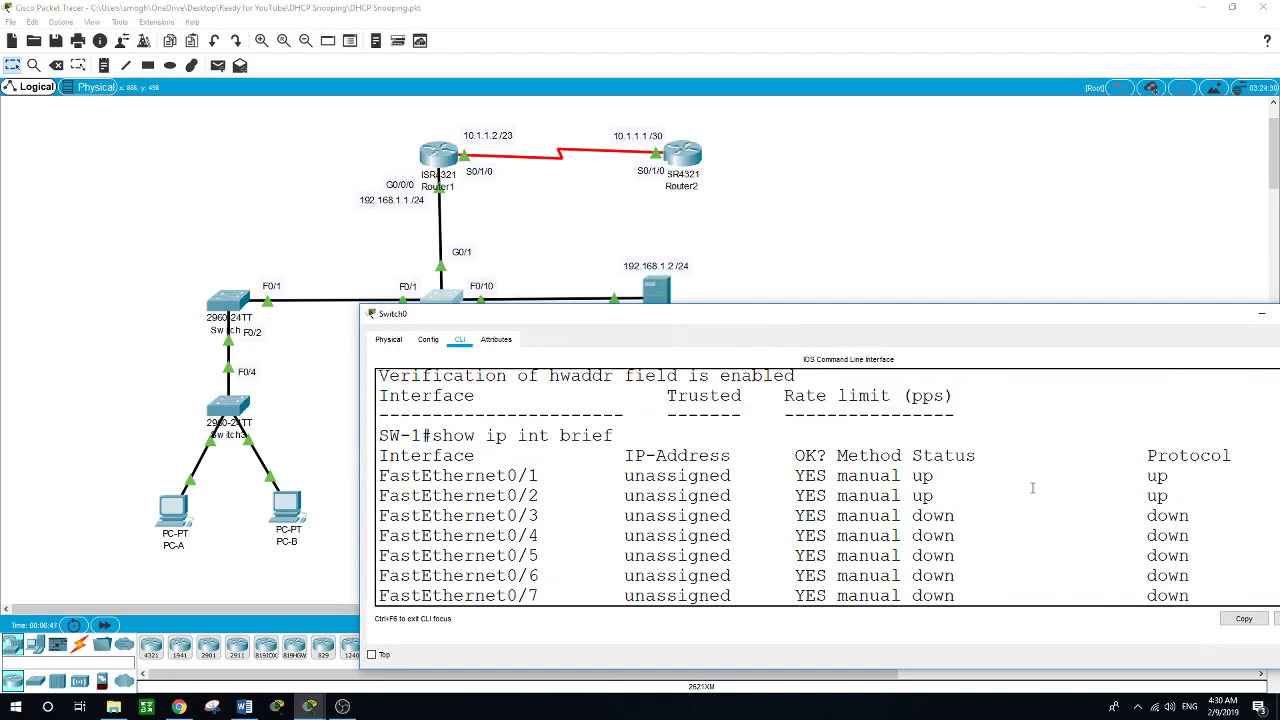
{"action": "left_click_drag", "start_coordinate": [540, 325], "coordinate": [466, 383]}
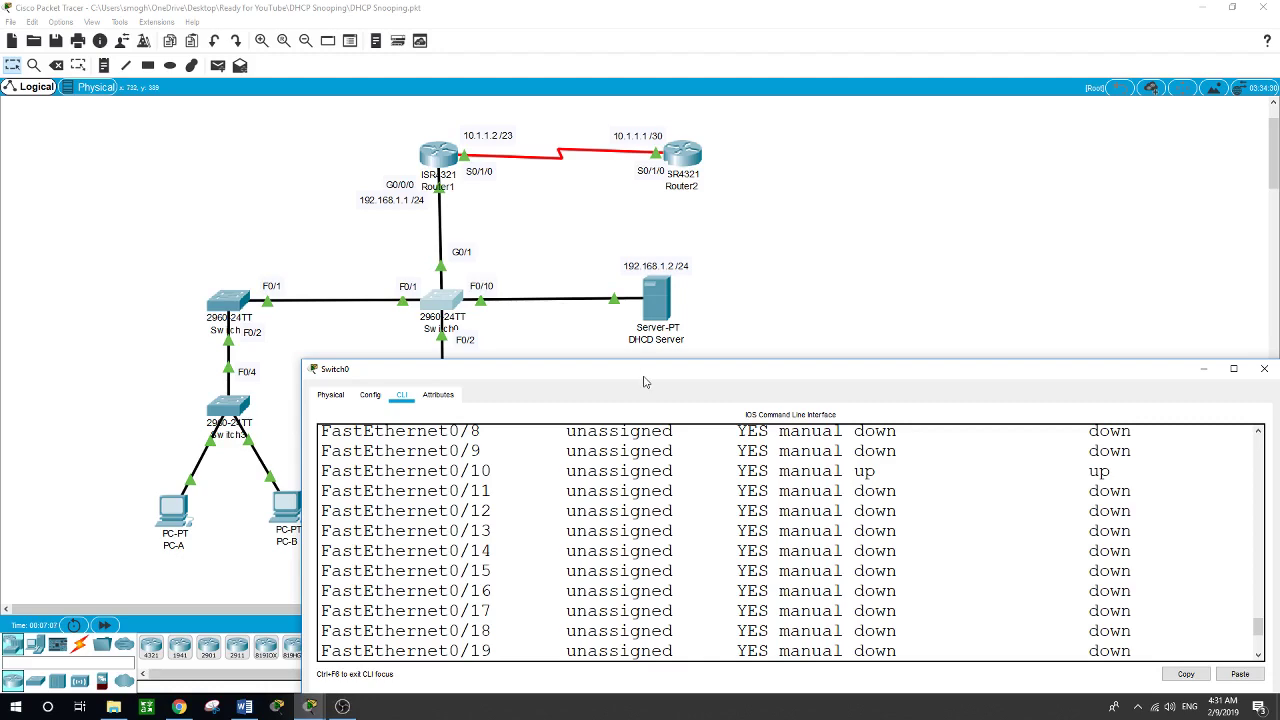
Step: Run show vlan brief on Switch0, confirming all ports in VLAN 1, then return to the topology
{"action": "left_click_drag", "start_coordinate": [648, 374], "coordinate": [649, 310]}
{"action": "scroll", "coordinate": [600, 470], "scroll_direction": "down", "scroll_amount": 4}
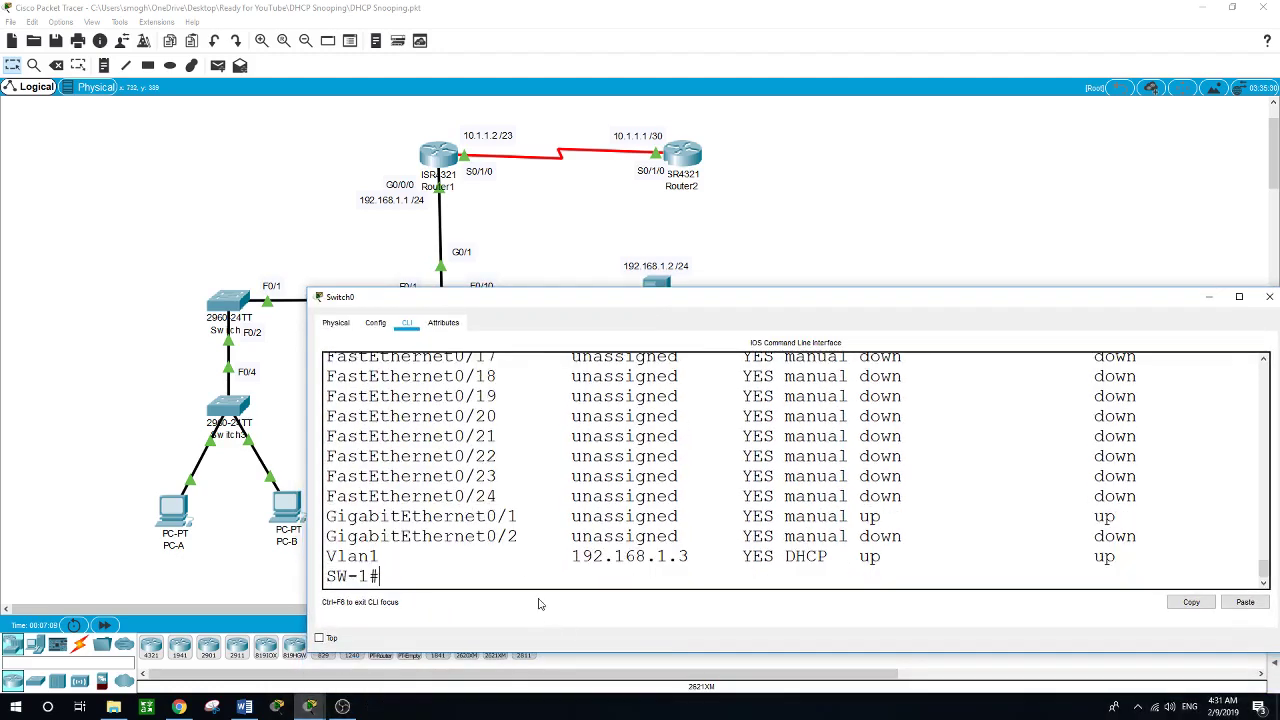
{"action": "type", "text": "show vlan brief"}
{"action": "key", "text": "Return"}
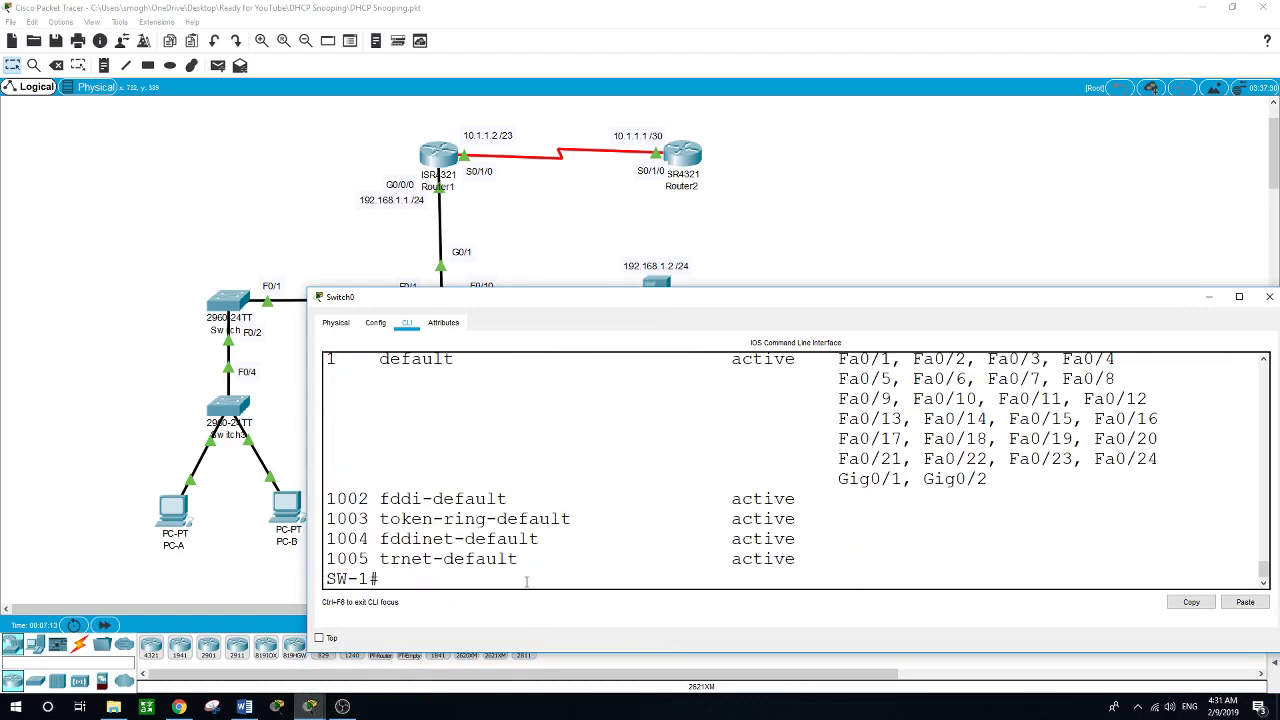
{"action": "scroll", "coordinate": [545, 545], "scroll_direction": "up", "scroll_amount": 1}
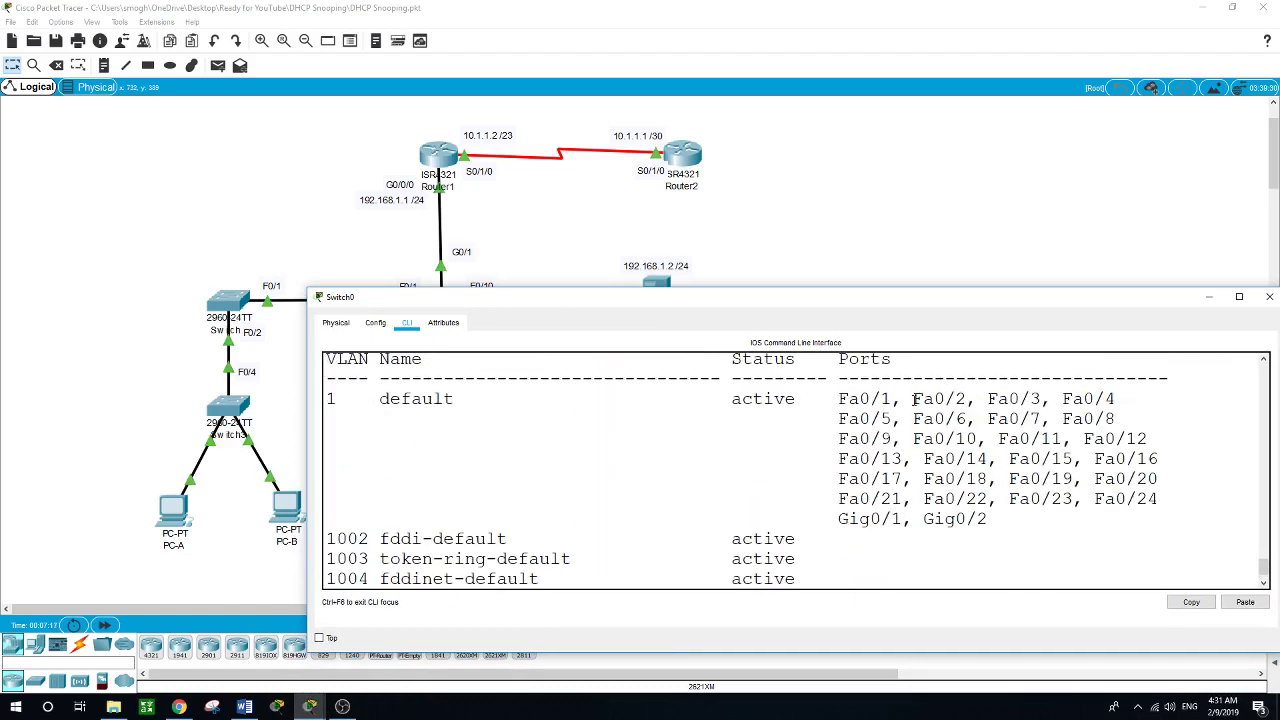
{"action": "left_click_drag", "start_coordinate": [493, 301], "coordinate": [509, 347]}
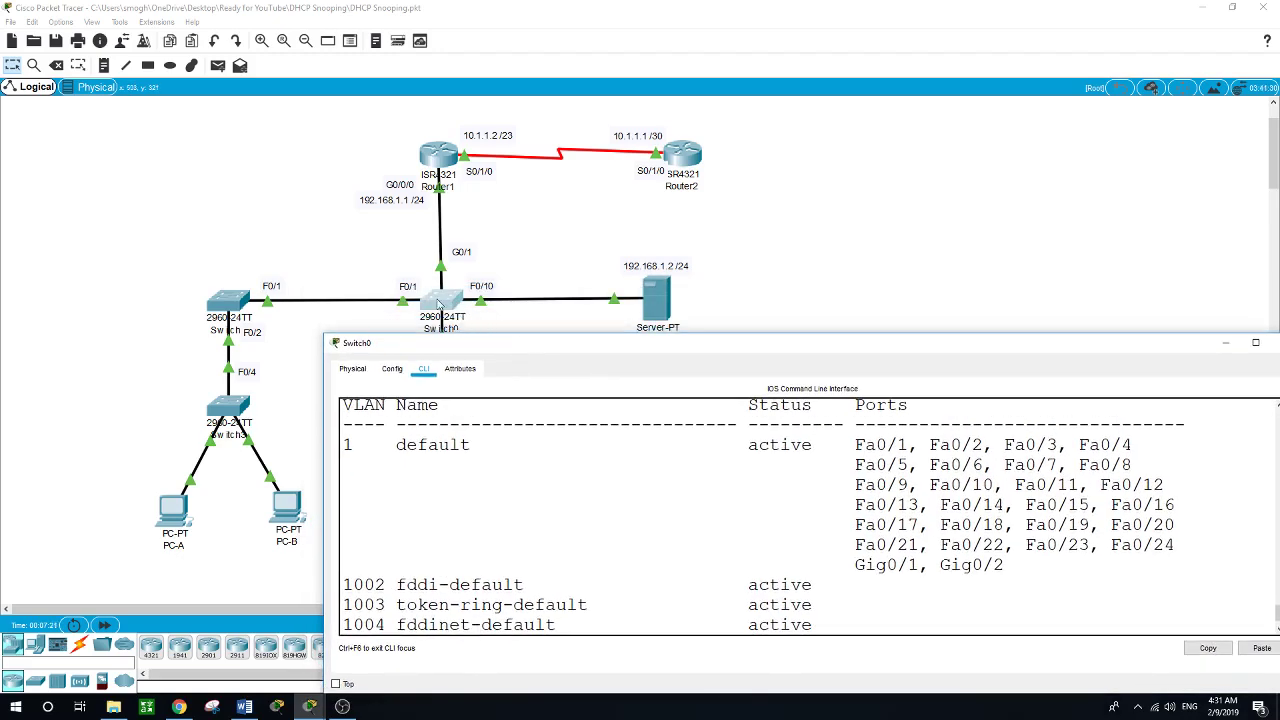
{"action": "left_click_drag", "start_coordinate": [528, 348], "coordinate": [494, 256]}
{"action": "scroll", "coordinate": [573, 428], "scroll_direction": "down", "scroll_amount": 1}
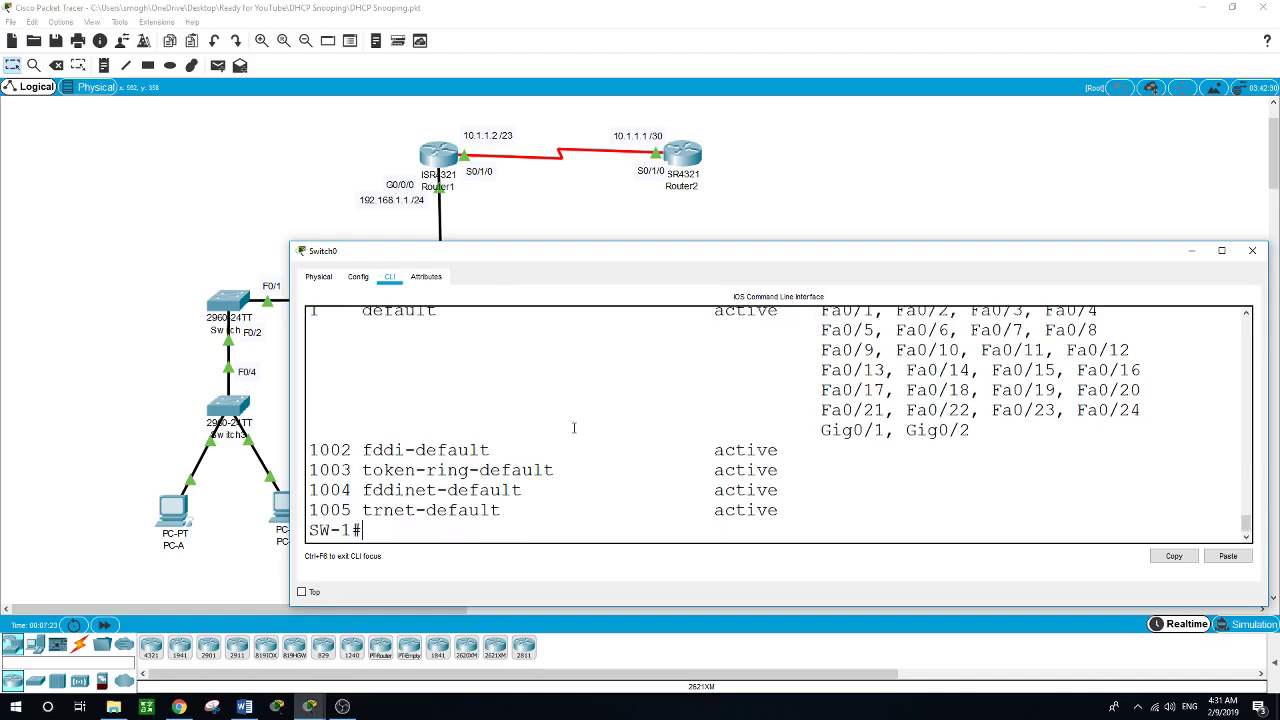
{"action": "left_click", "coordinate": [995, 197]}
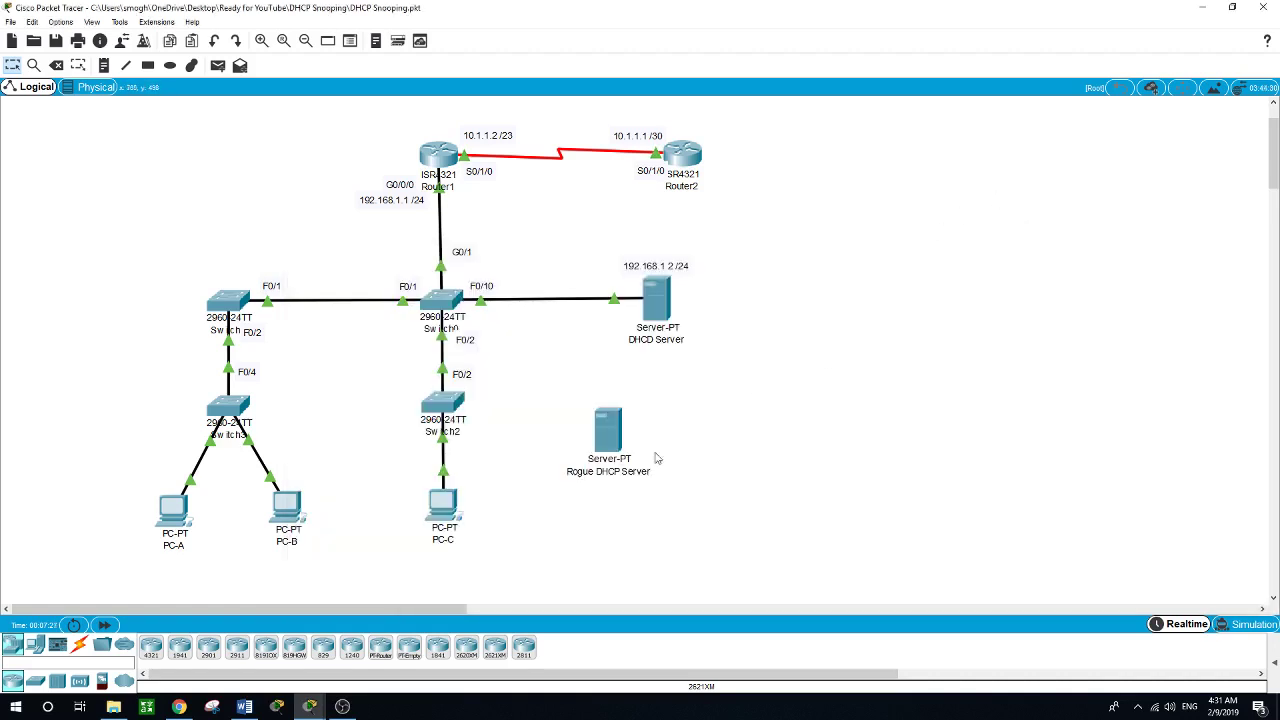
Step: Check the Rogue DHCP Server's static IP 192.168.2.2, mask 255.255.255.0, gateway 192.168.2.1
{"action": "left_click", "coordinate": [609, 432]}
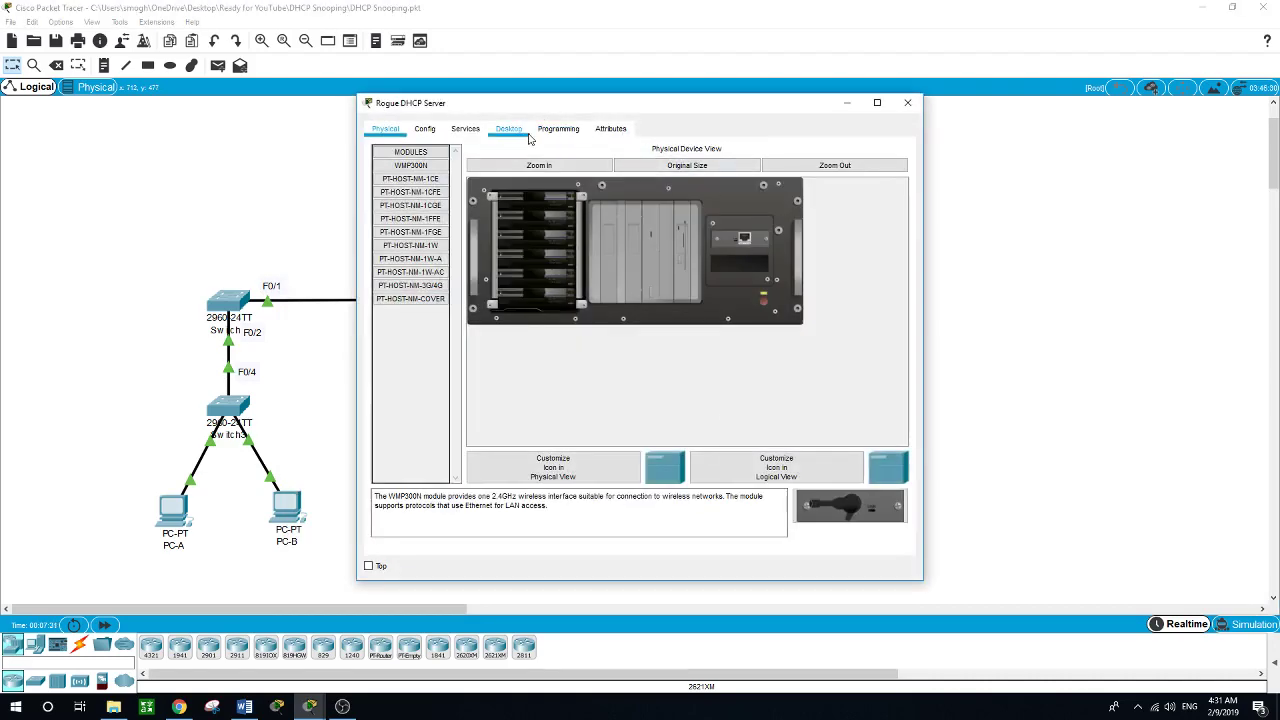
{"action": "left_click_drag", "start_coordinate": [530, 103], "coordinate": [642, 116]}
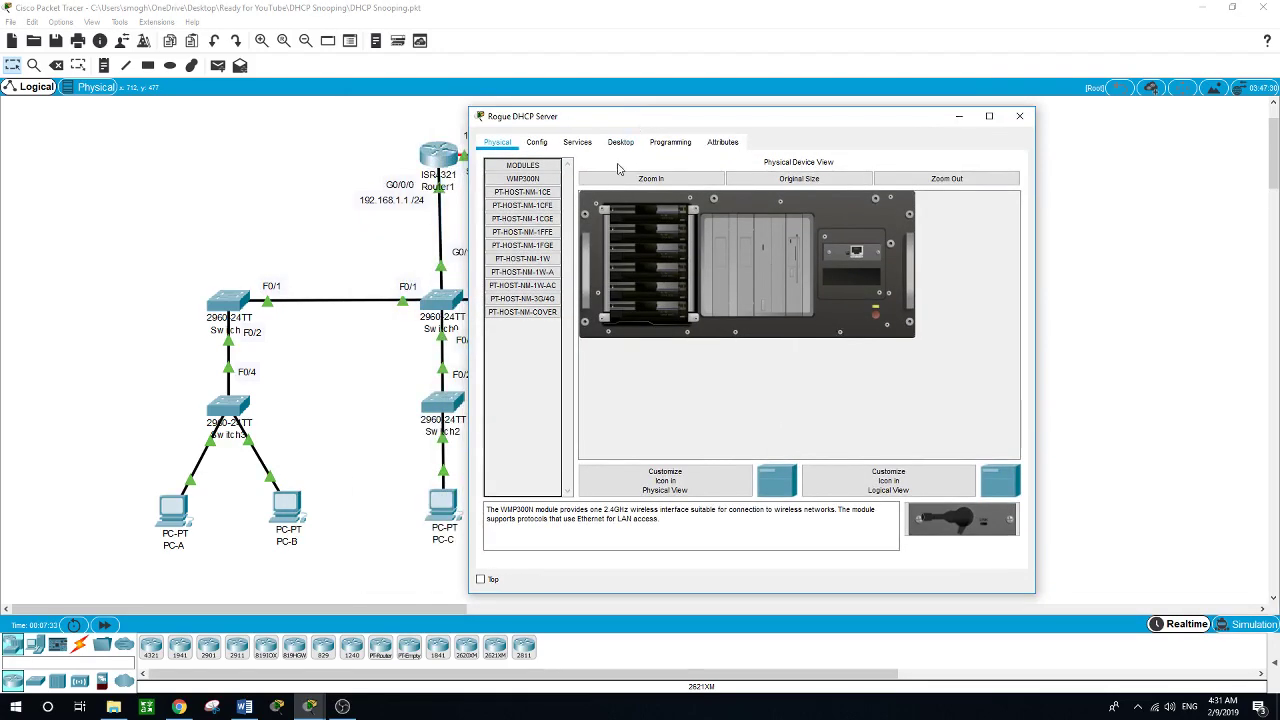
{"action": "left_click", "coordinate": [620, 144]}
{"action": "left_click", "coordinate": [597, 199]}
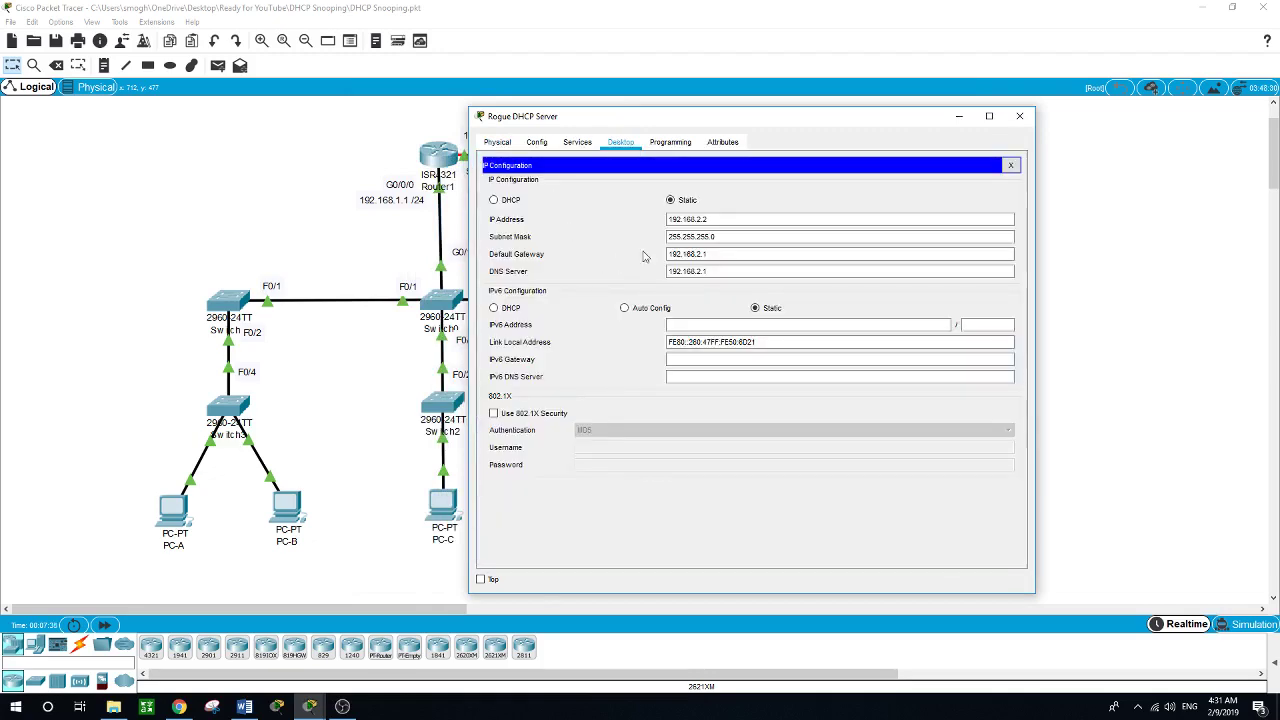
{"action": "left_click", "coordinate": [672, 216]}
{"action": "left_click", "coordinate": [675, 234]}
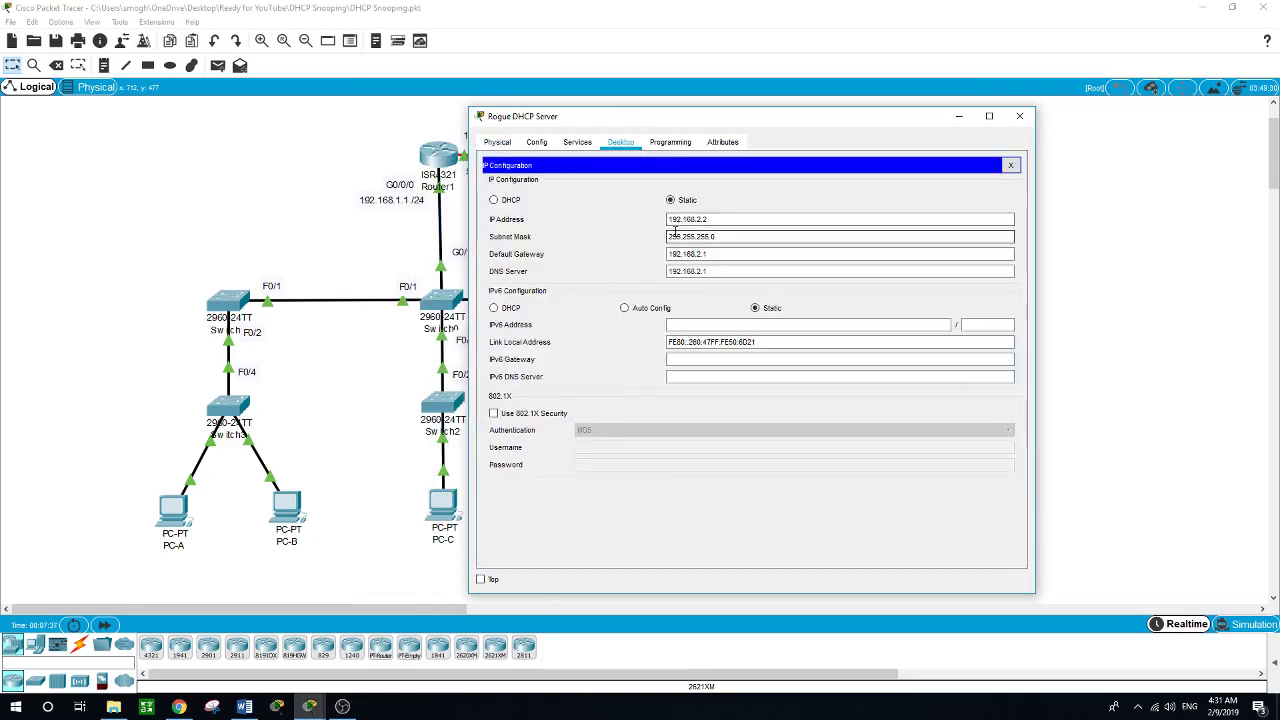
{"action": "left_click", "coordinate": [700, 220]}
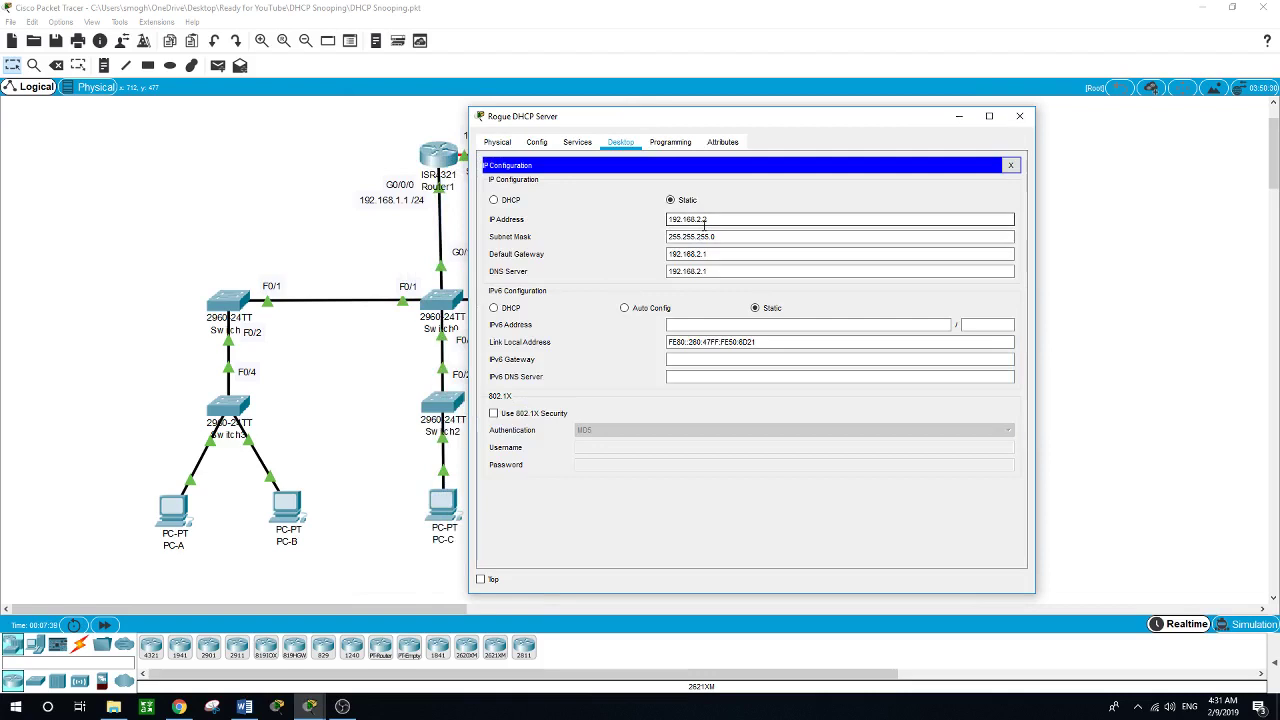
{"action": "left_click", "coordinate": [693, 255]}
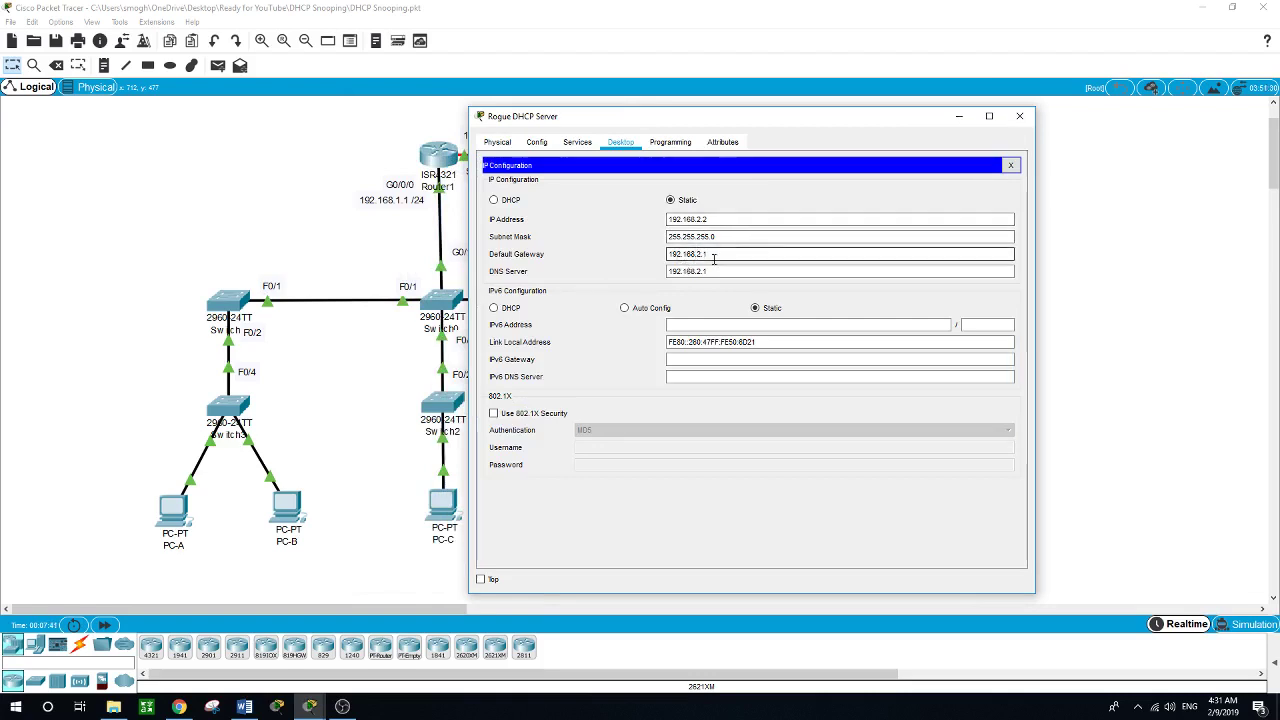
Step: View the server's active DHCP serverPool handing out 192.168.2.0 addresses
{"action": "left_click", "coordinate": [577, 143]}
{"action": "left_click", "coordinate": [521, 190]}
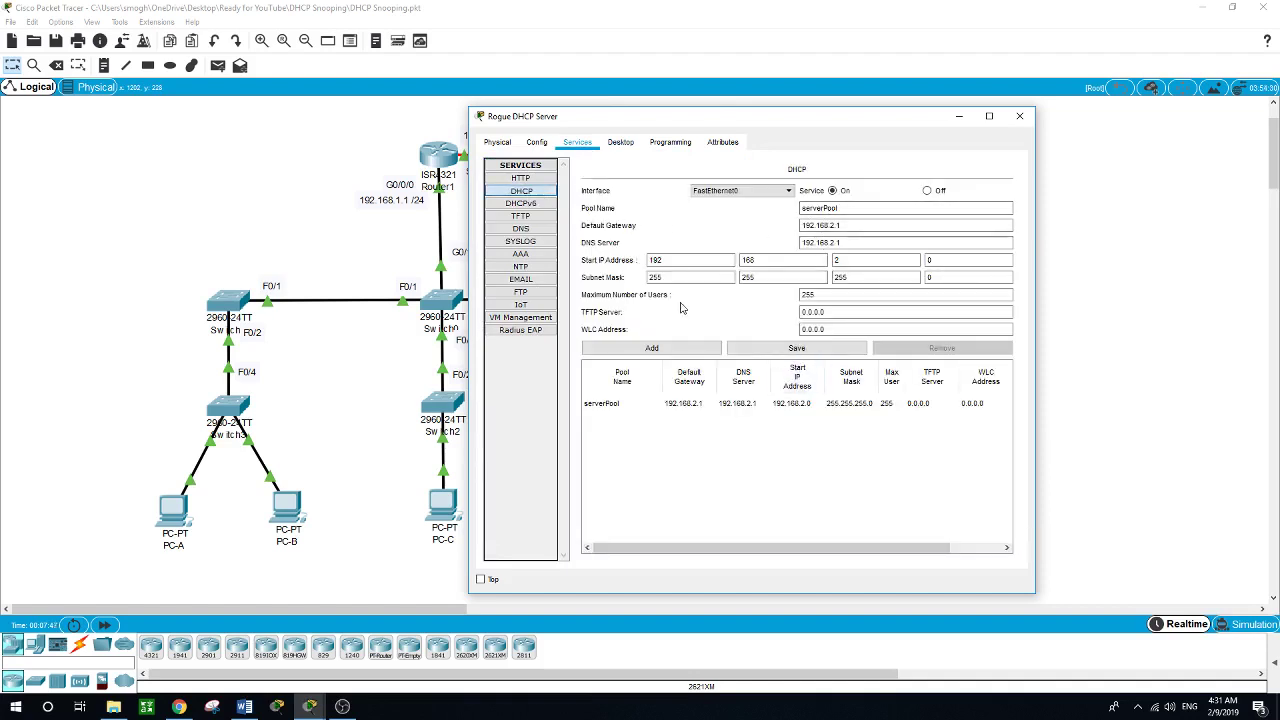
{"action": "left_click", "coordinate": [654, 277]}
Step: Cable a free Switch0 FastEthernet port to the Rogue server's FastEthernet0 with copper straight-through
{"action": "left_click", "coordinate": [1070, 305]}
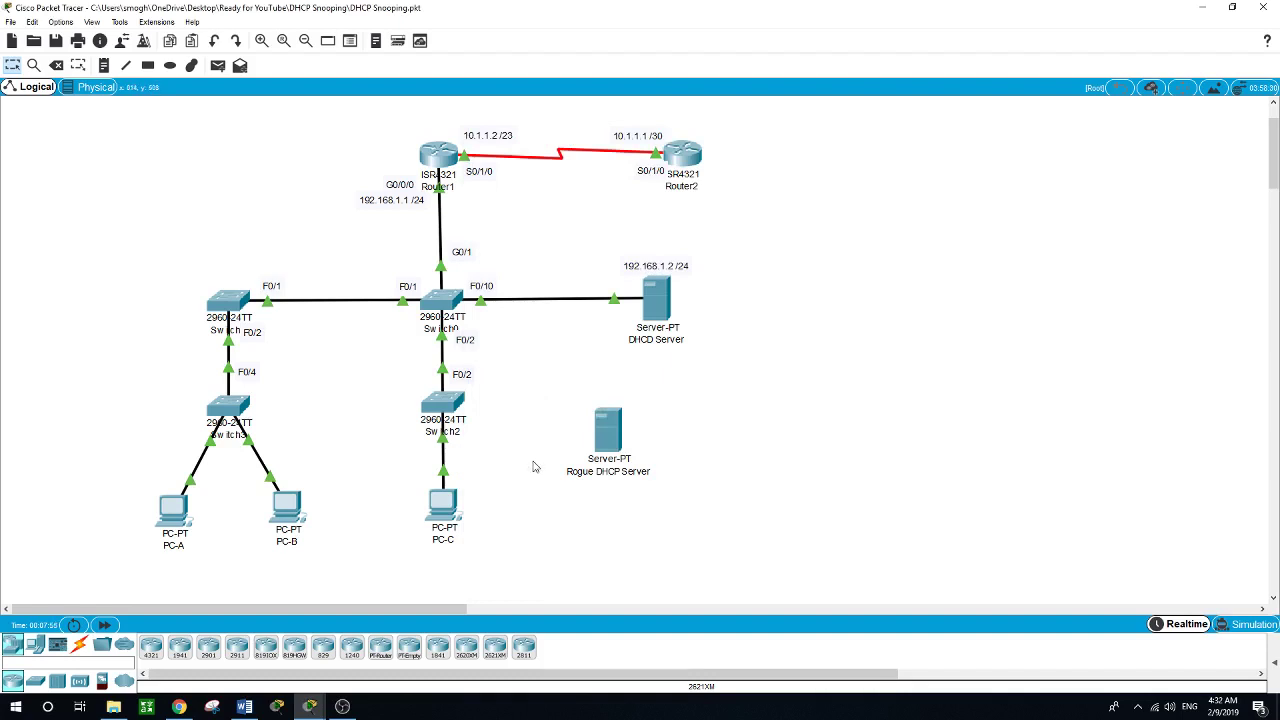
{"action": "left_click", "coordinate": [79, 644]}
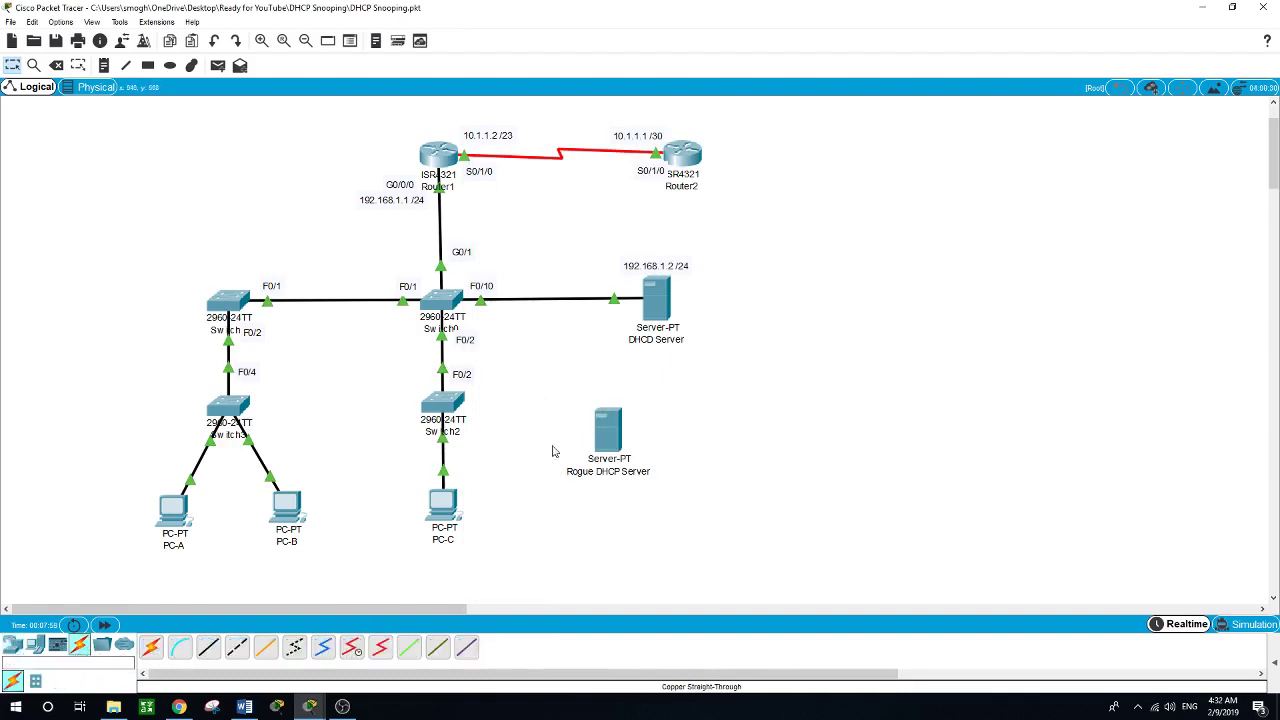
{"action": "left_click", "coordinate": [205, 651]}
{"action": "left_click", "coordinate": [459, 311]}
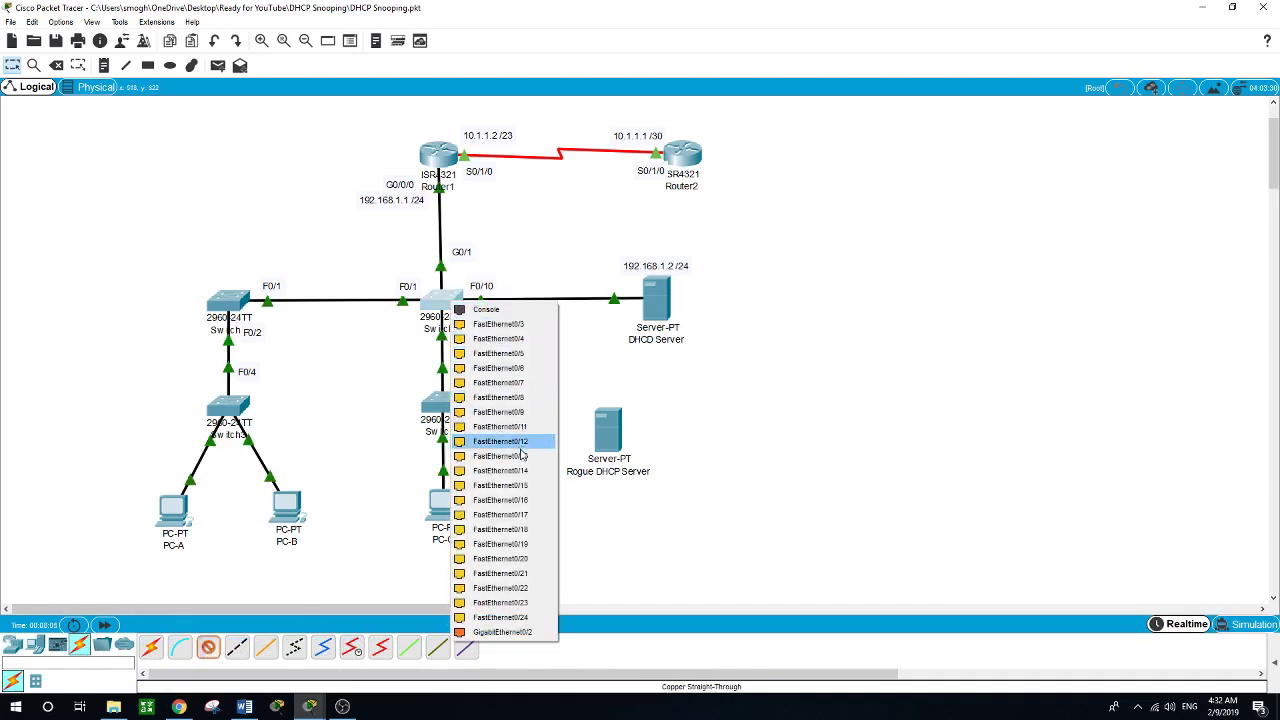
{"action": "left_click", "coordinate": [515, 559]}
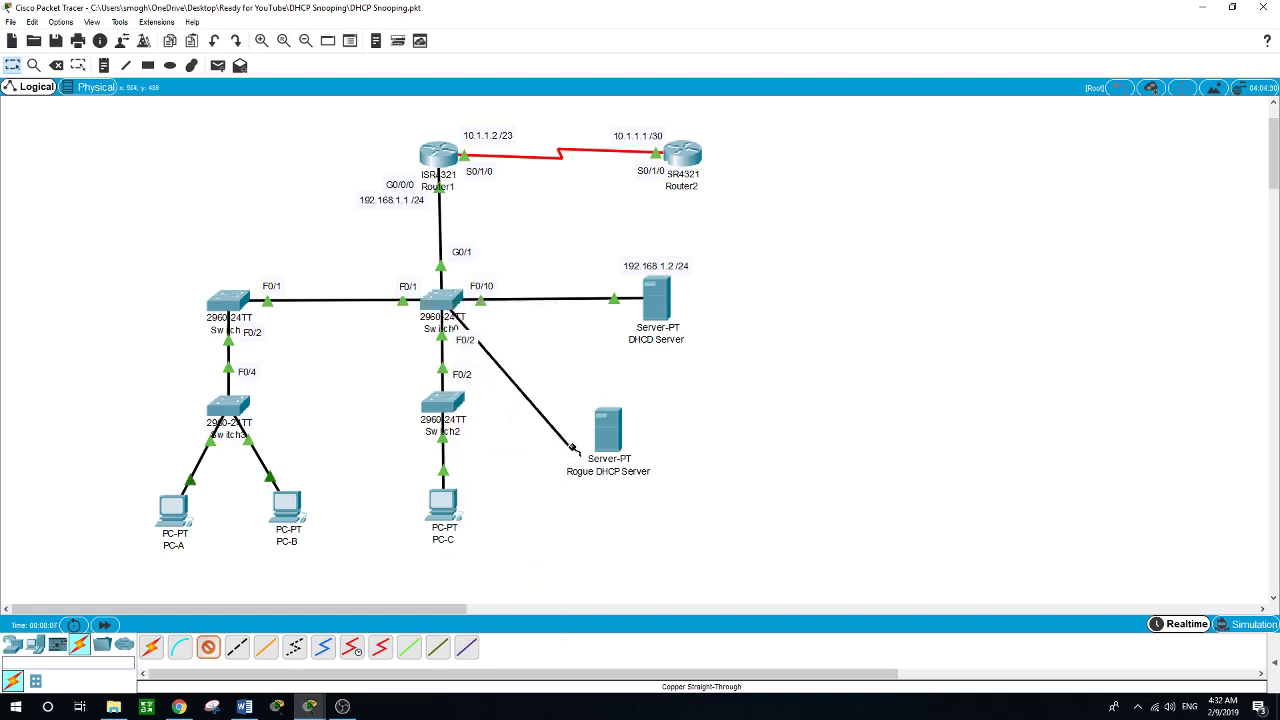
{"action": "mouse_move", "coordinate": [605, 425]}
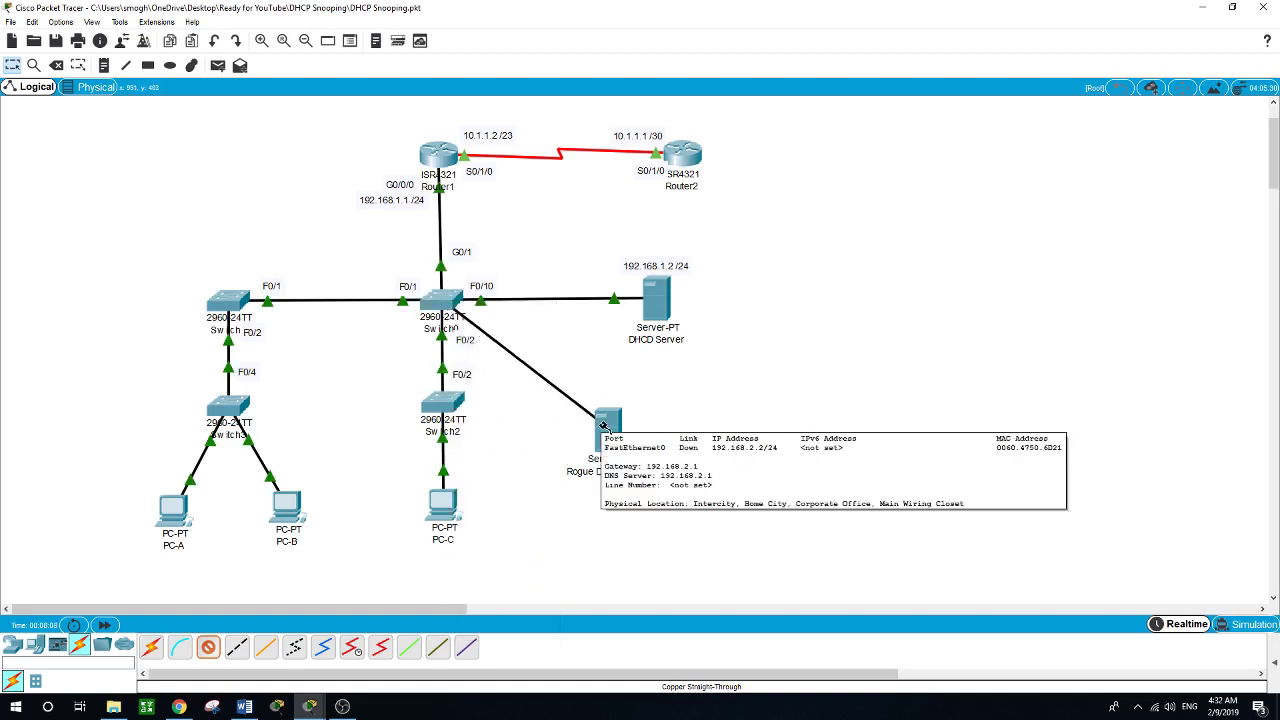
{"action": "left_click", "coordinate": [607, 425]}
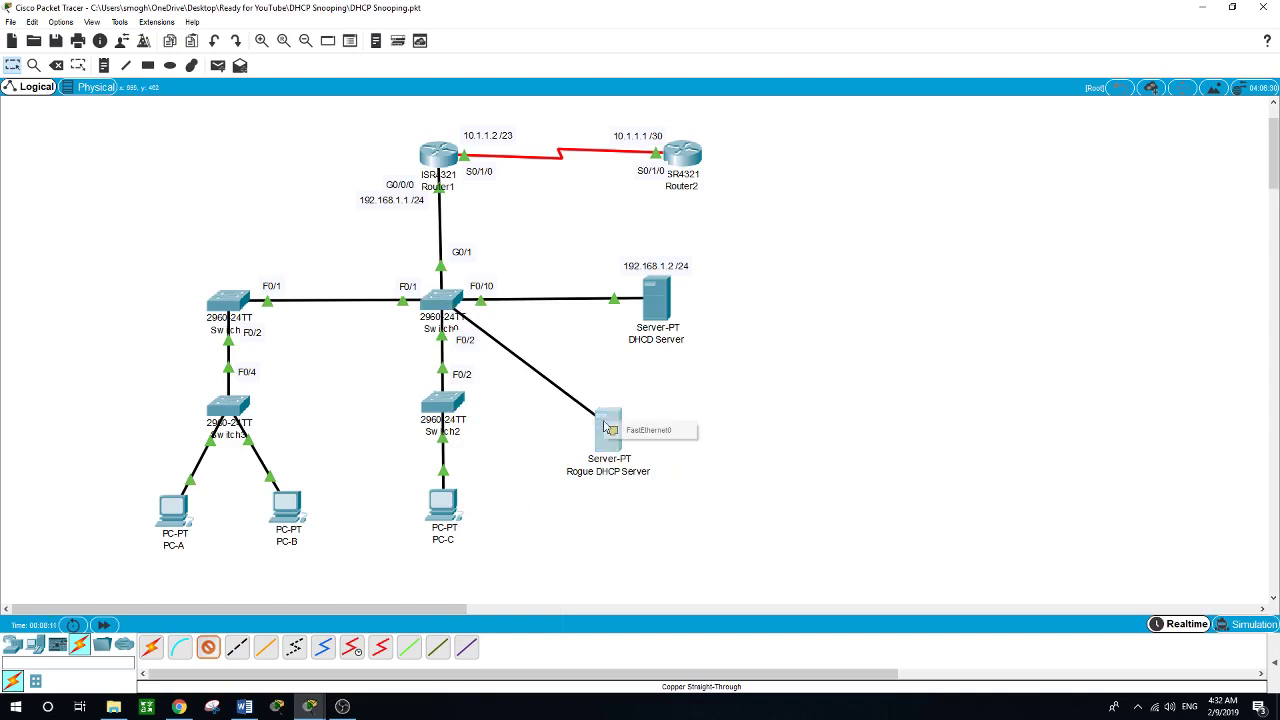
{"action": "left_click", "coordinate": [637, 431]}
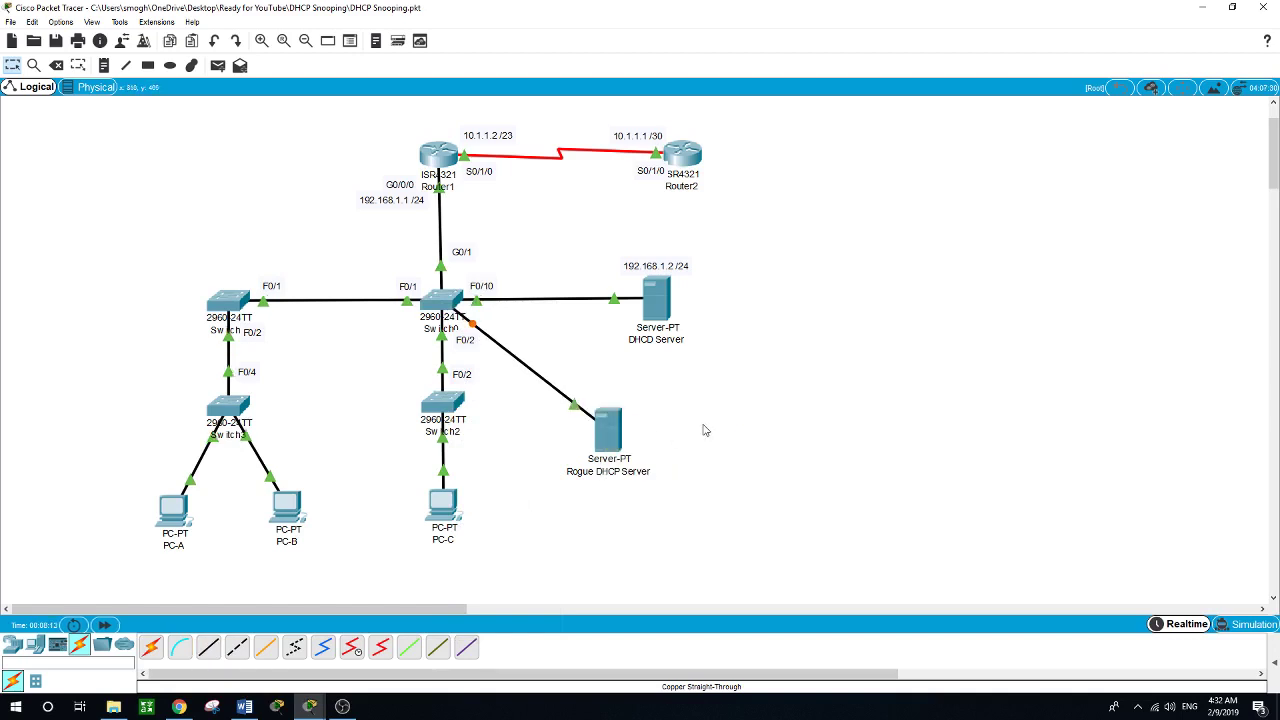
Step: Renew PC-A's lease with ipconfig /renew, receiving 192.168.2.3 from the rogue server
{"action": "left_click", "coordinate": [177, 511]}
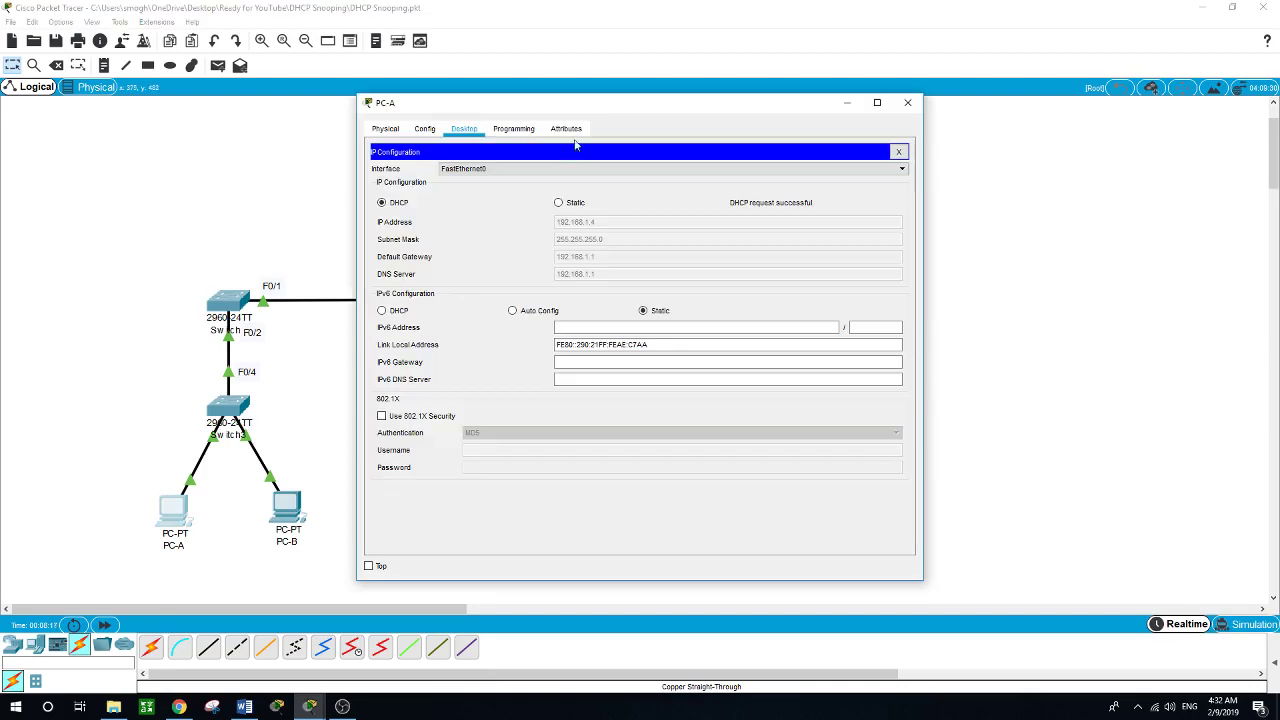
{"action": "left_click_drag", "start_coordinate": [528, 108], "coordinate": [896, 128]}
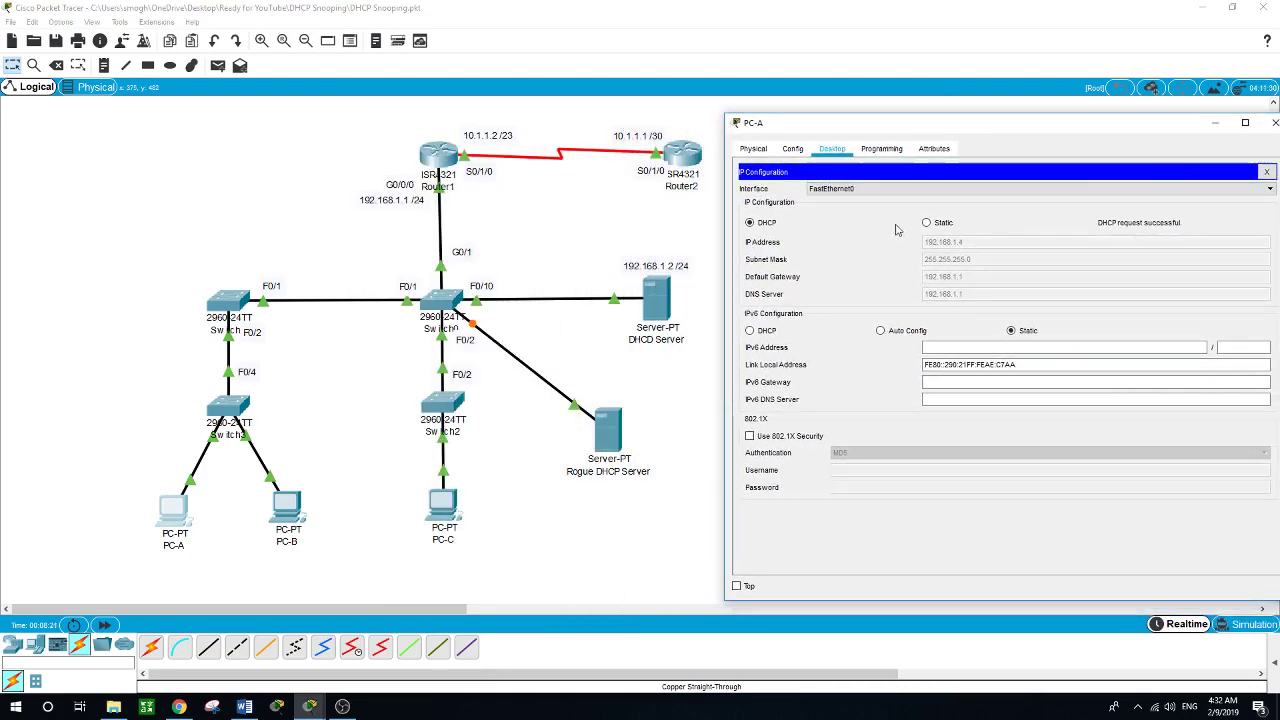
{"action": "left_click", "coordinate": [1266, 172]}
{"action": "left_click", "coordinate": [1131, 214]}
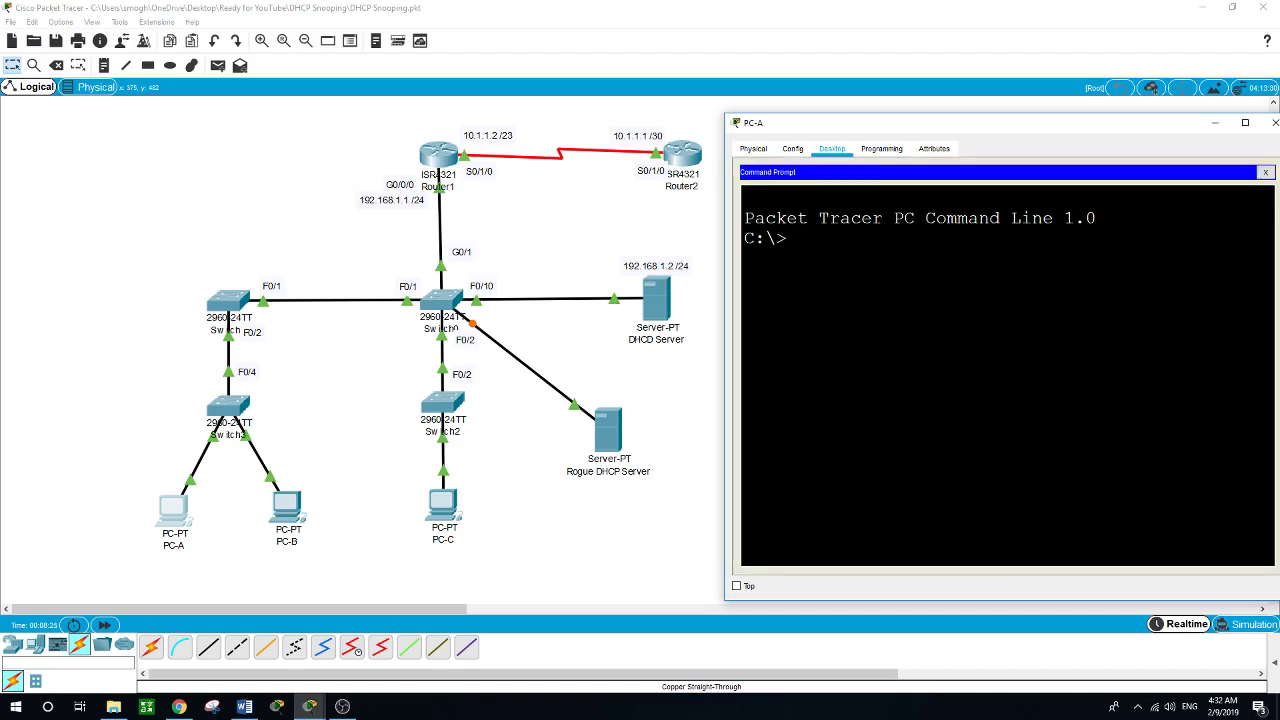
{"action": "type", "text": "ipconf"}
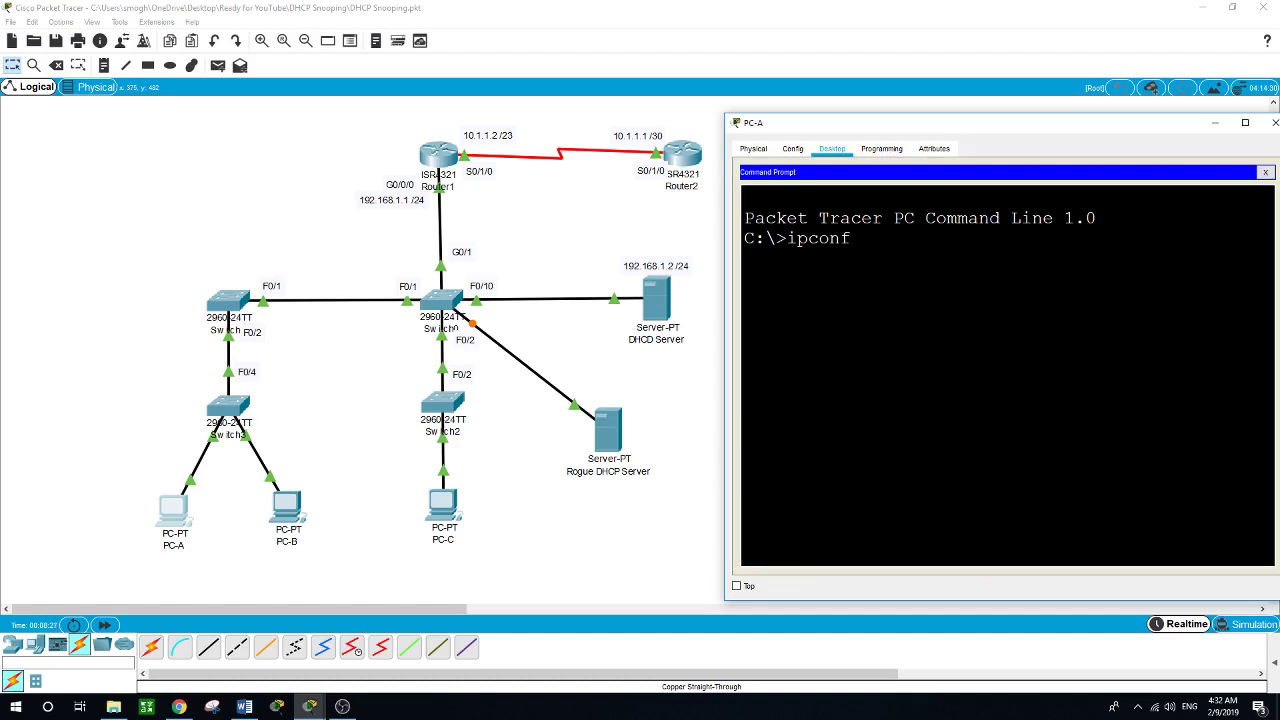
{"action": "type", "text": "ig /renew"}
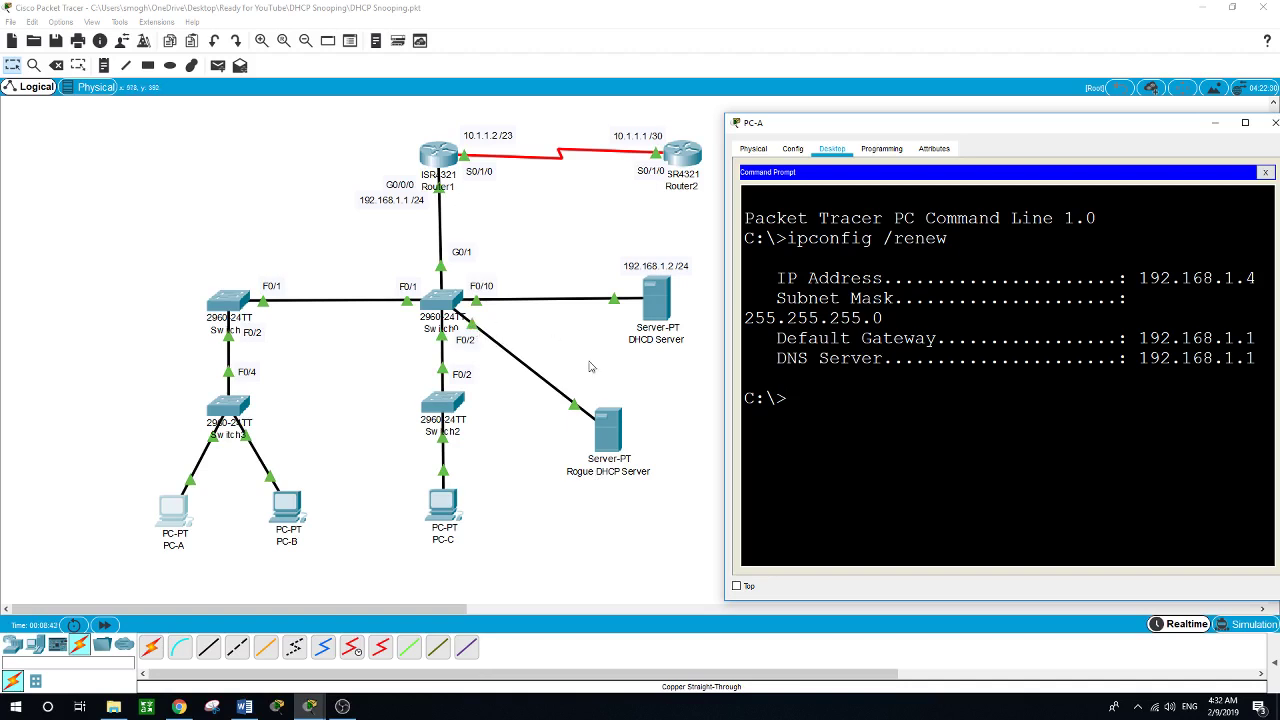
{"action": "key", "text": "Up"}
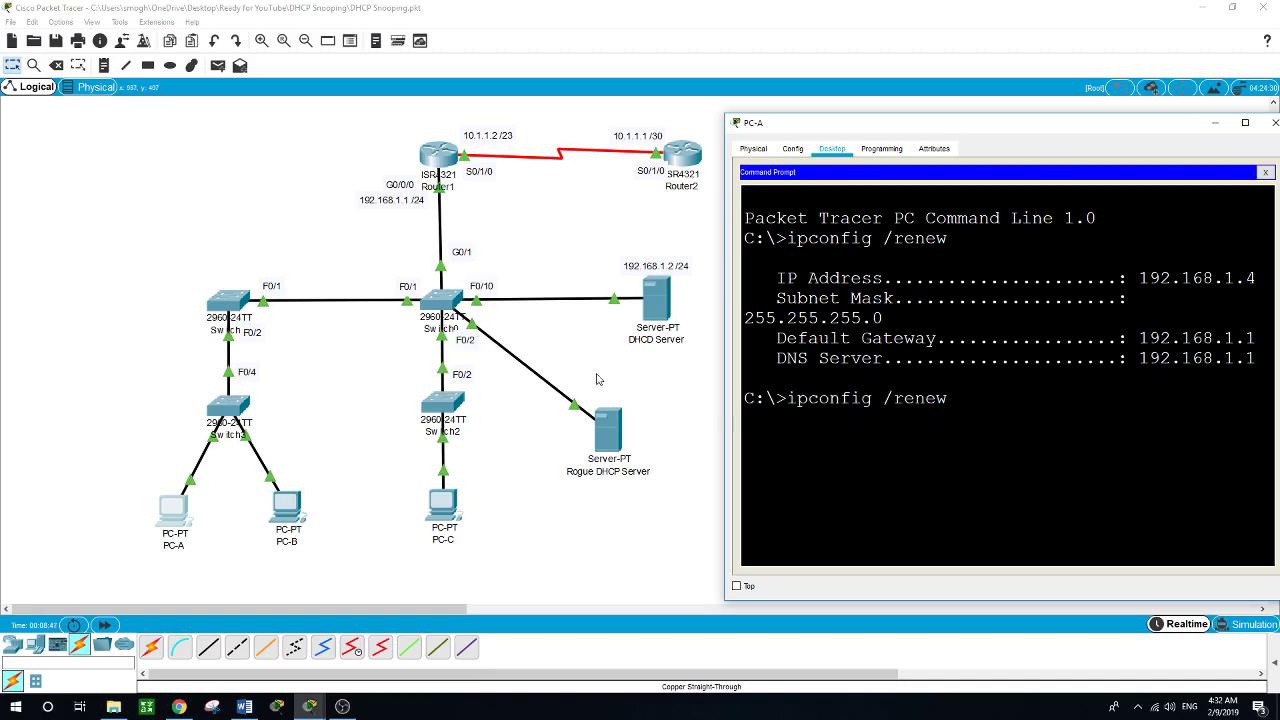
{"action": "key", "text": "Return"}
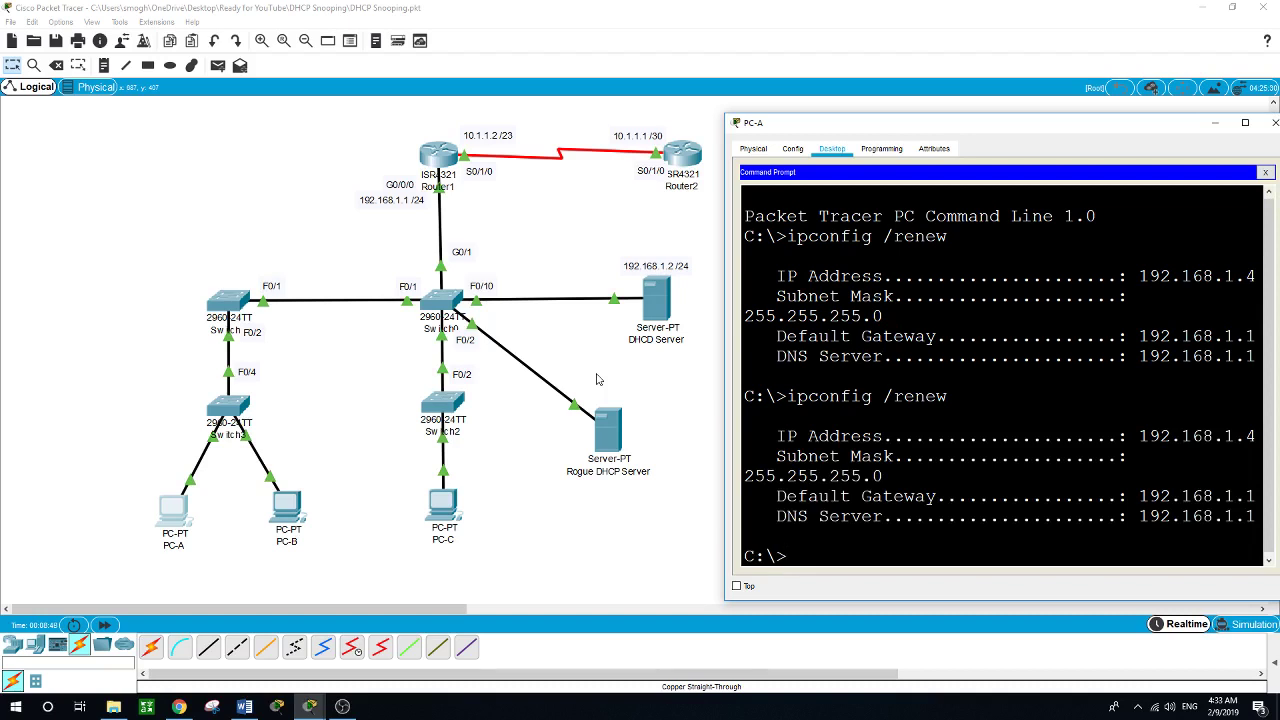
{"action": "key", "text": "Up"}
{"action": "key", "text": "Return"}
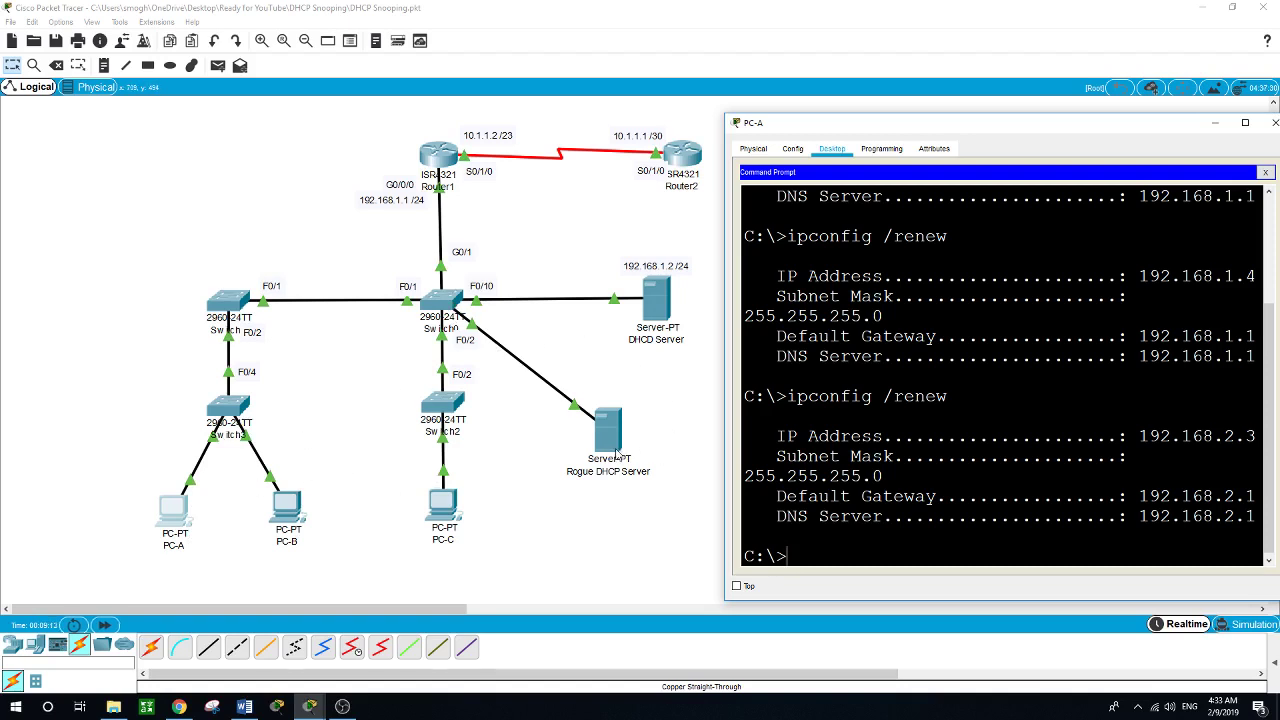
{"action": "left_click", "coordinate": [679, 423]}
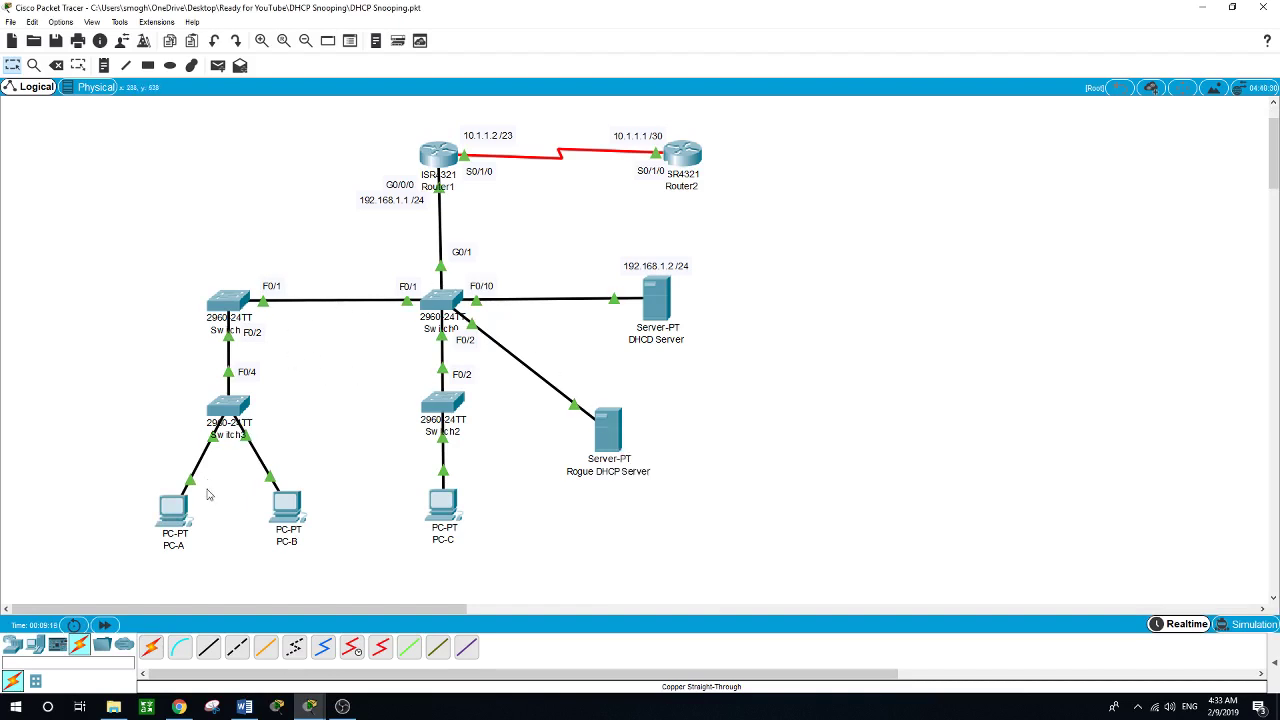
Step: Run ipconfig /renew on PC-B, which receives 192.168.2.4 with gateway 192.168.2.1
{"action": "left_click", "coordinate": [180, 512]}
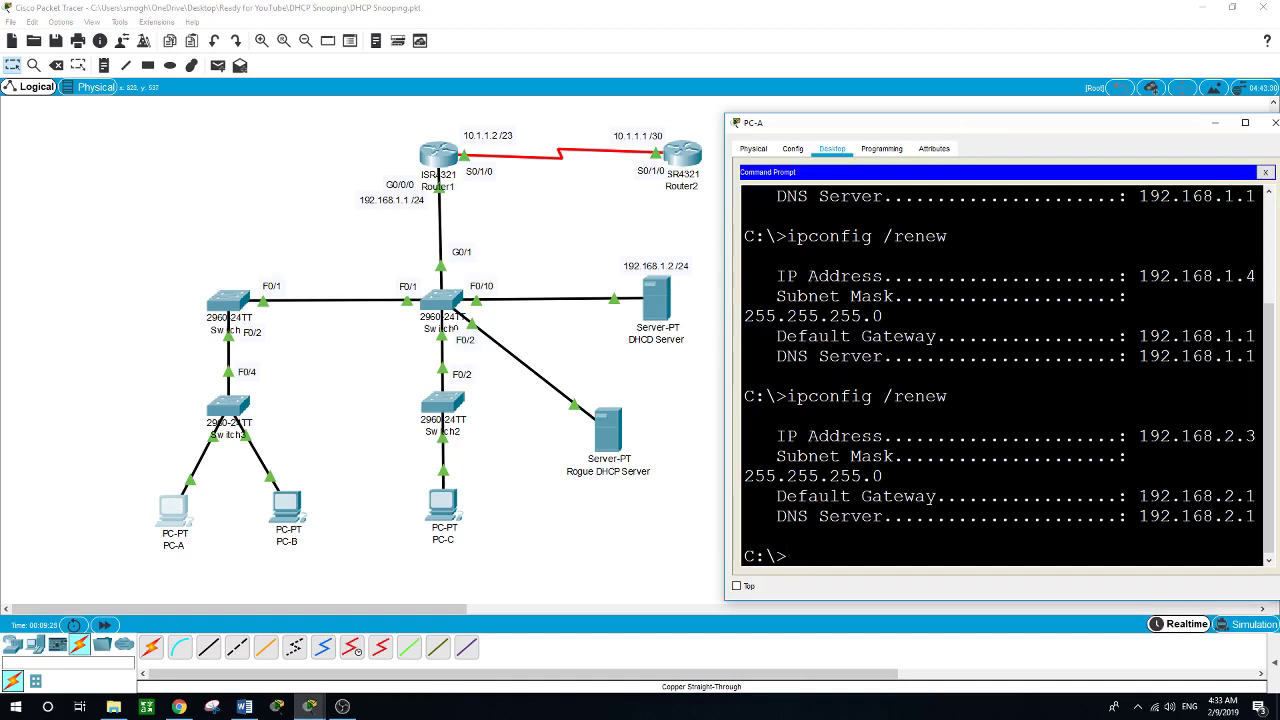
{"action": "left_click", "coordinate": [282, 510]}
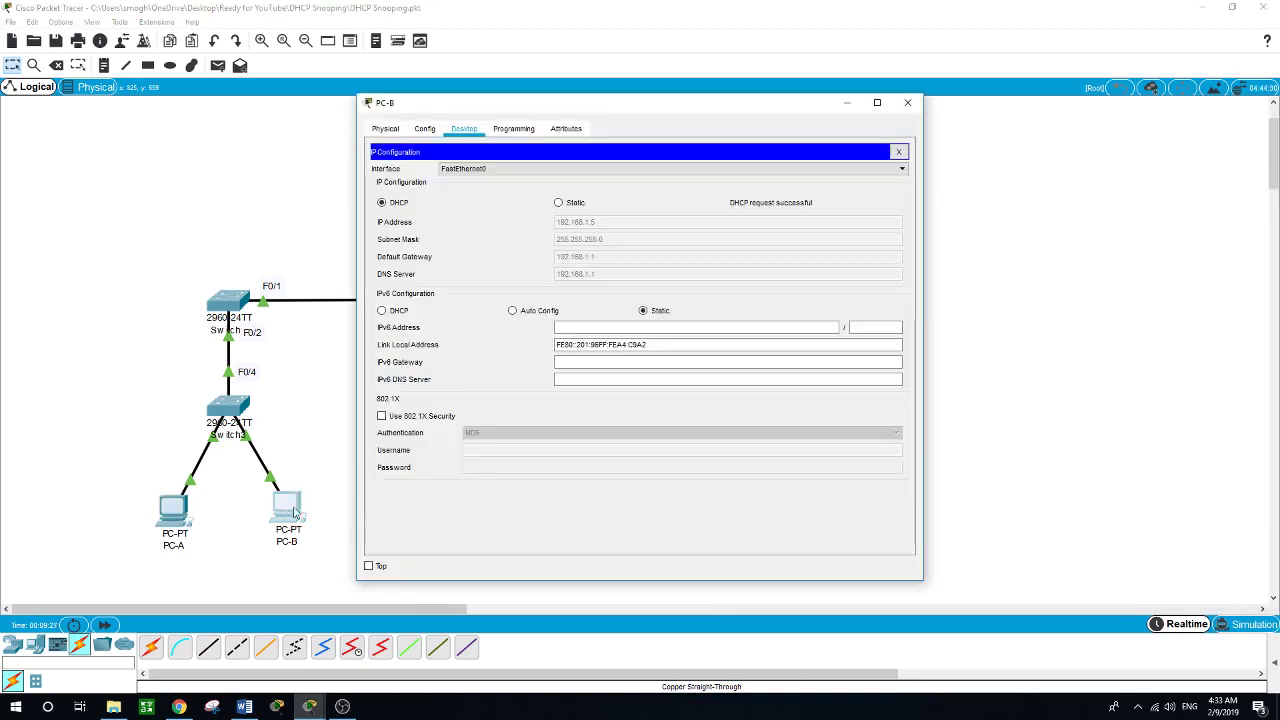
{"action": "left_click", "coordinate": [903, 148]}
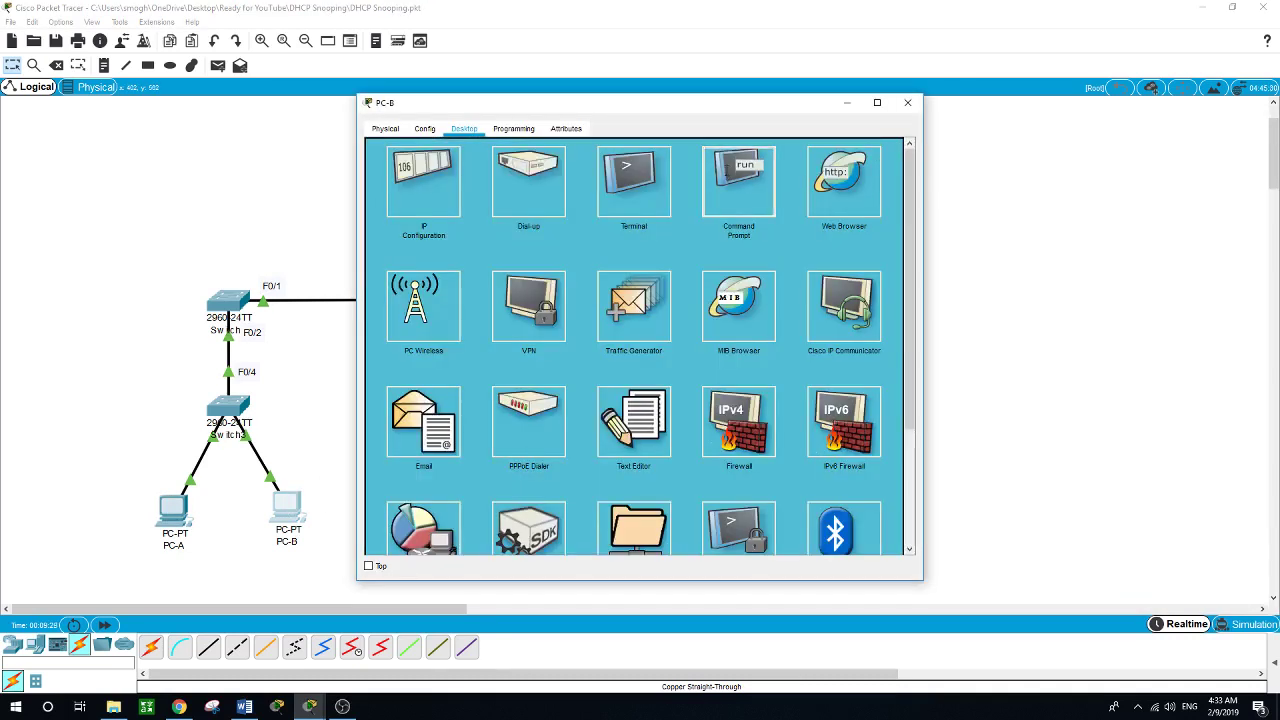
{"action": "left_click", "coordinate": [738, 178]}
{"action": "type", "text": "ip"}
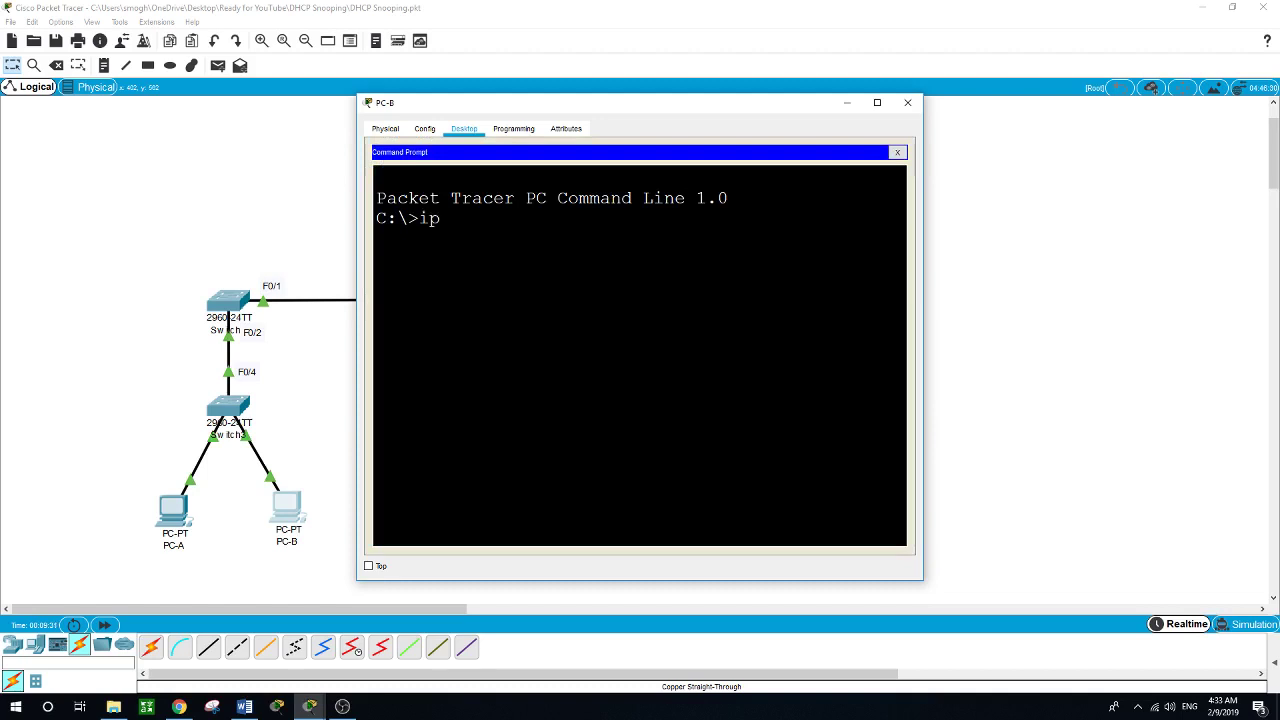
{"action": "type", "text": "config /renew"}
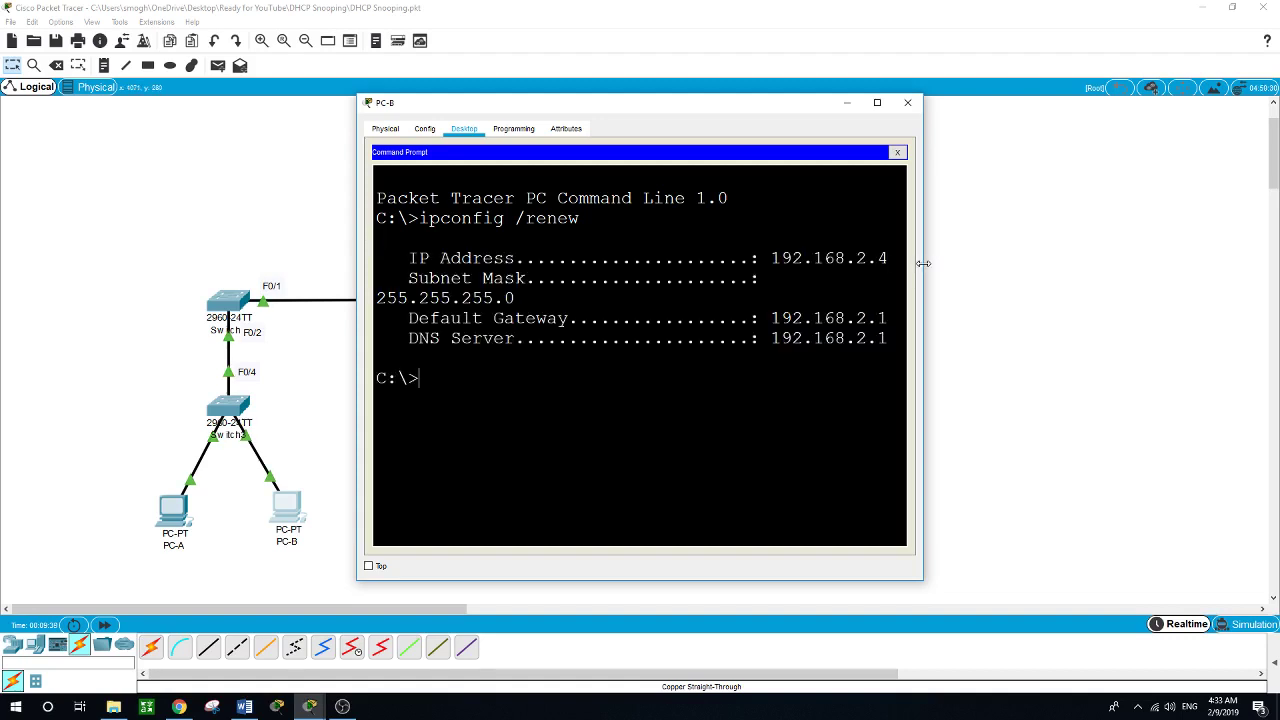
{"action": "left_click_drag", "start_coordinate": [922, 265], "coordinate": [1128, 265]}
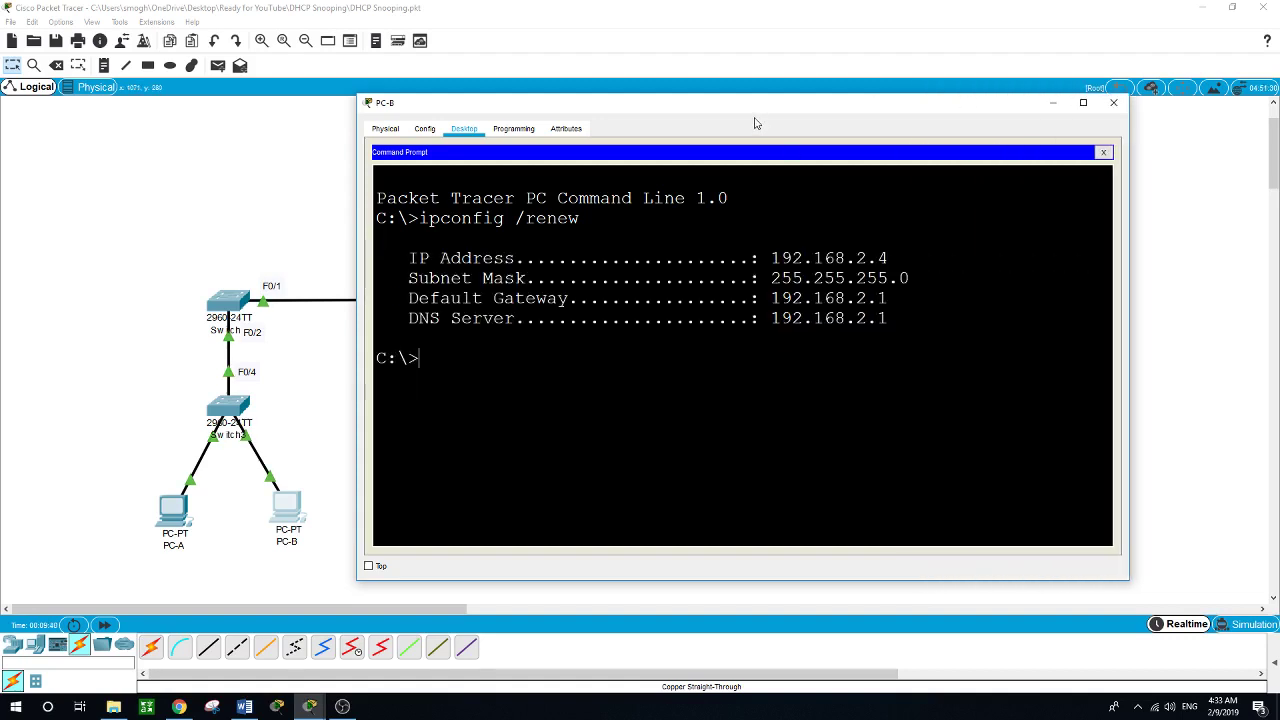
{"action": "left_click_drag", "start_coordinate": [751, 117], "coordinate": [920, 143]}
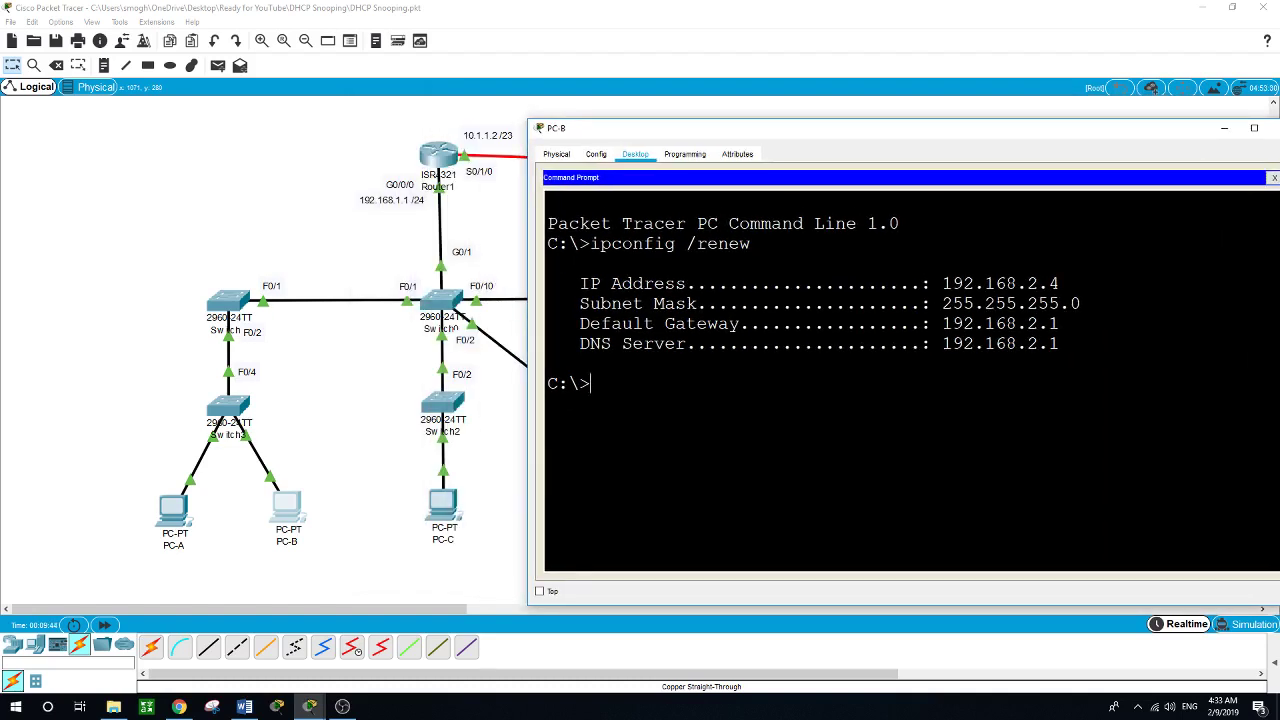
{"action": "left_click", "coordinate": [508, 476]}
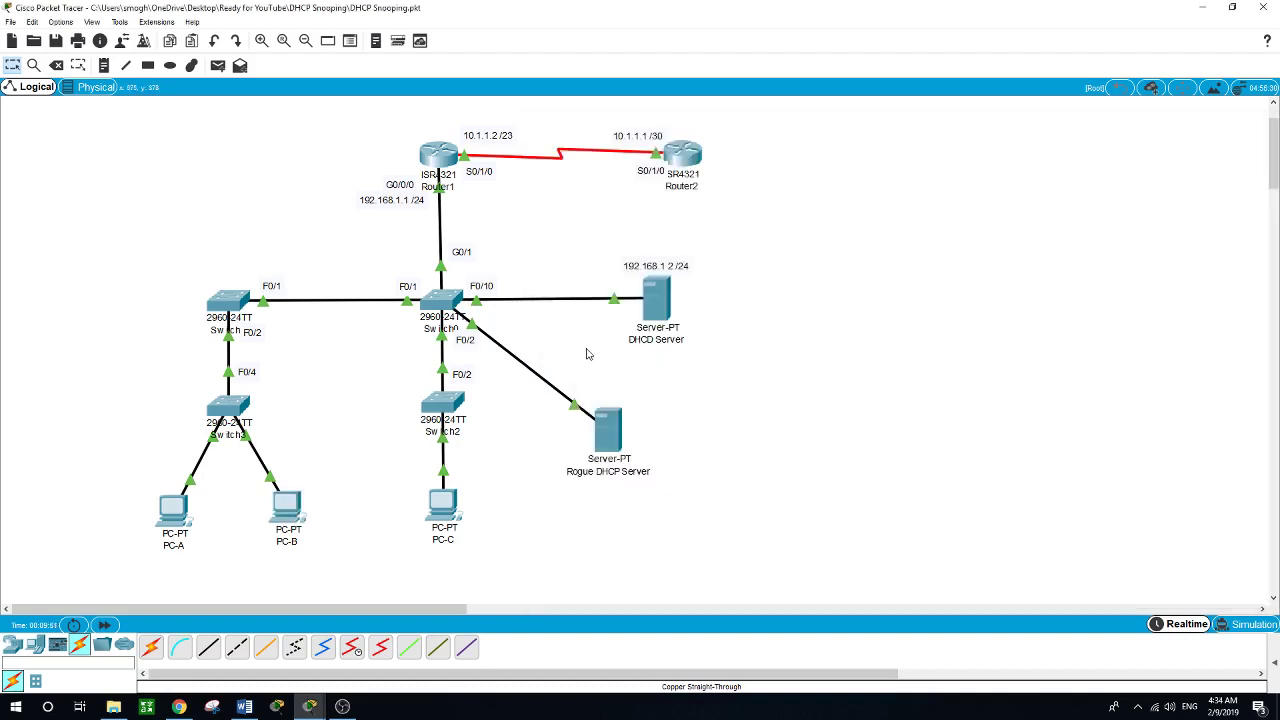
Step: On Switch0's CLI, run show ip dhcp snooping to confirm snooping is disabled
{"action": "left_click", "coordinate": [445, 304]}
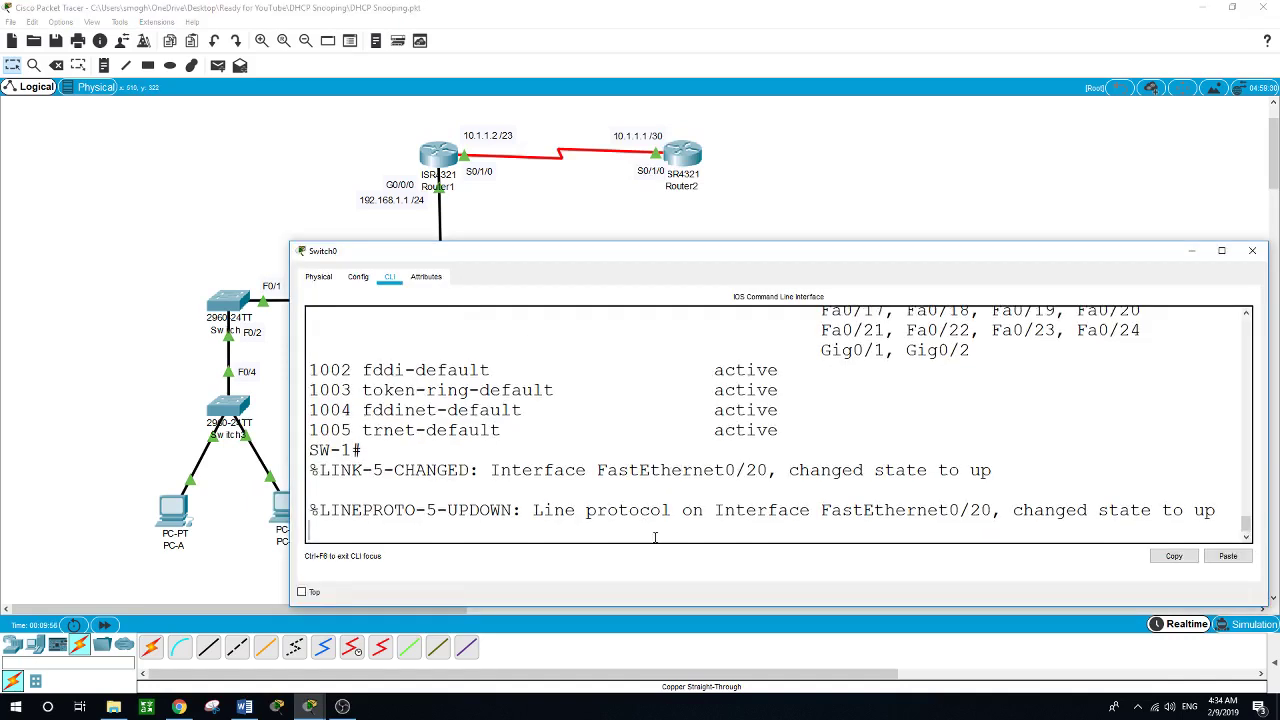
{"action": "key", "text": "Return"}
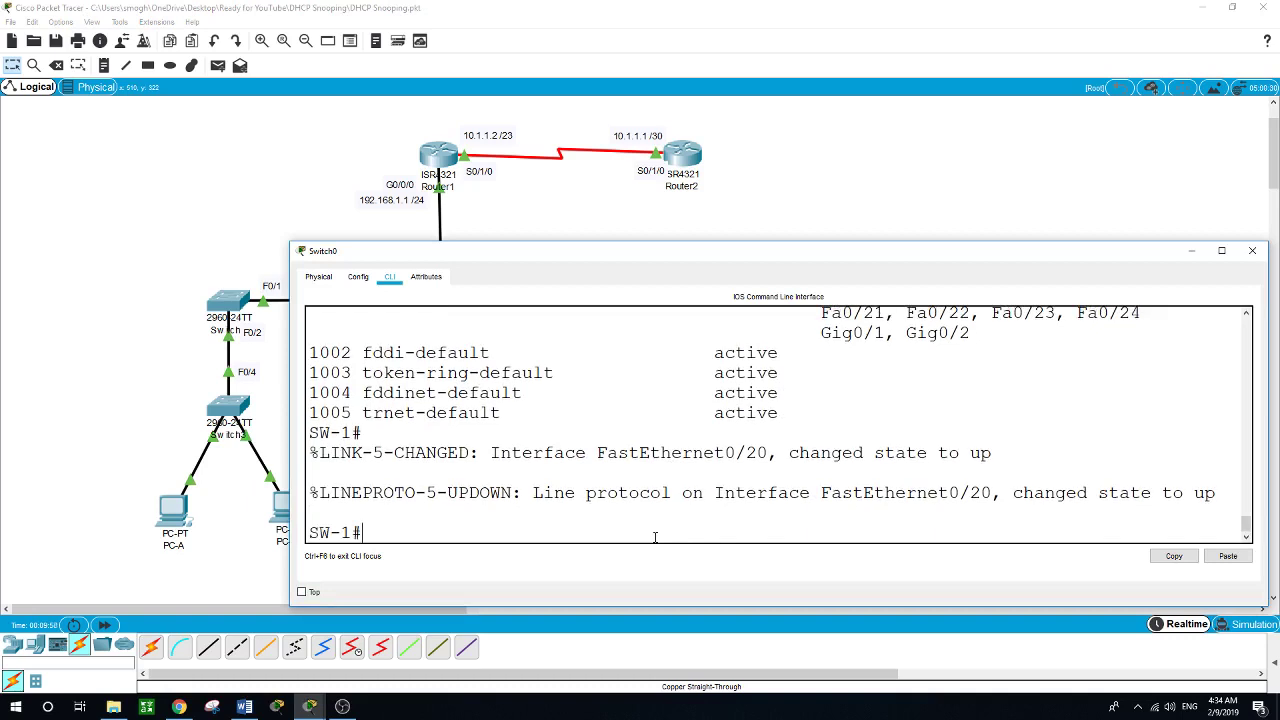
{"action": "type", "text": "show ip dhcp snooping"}
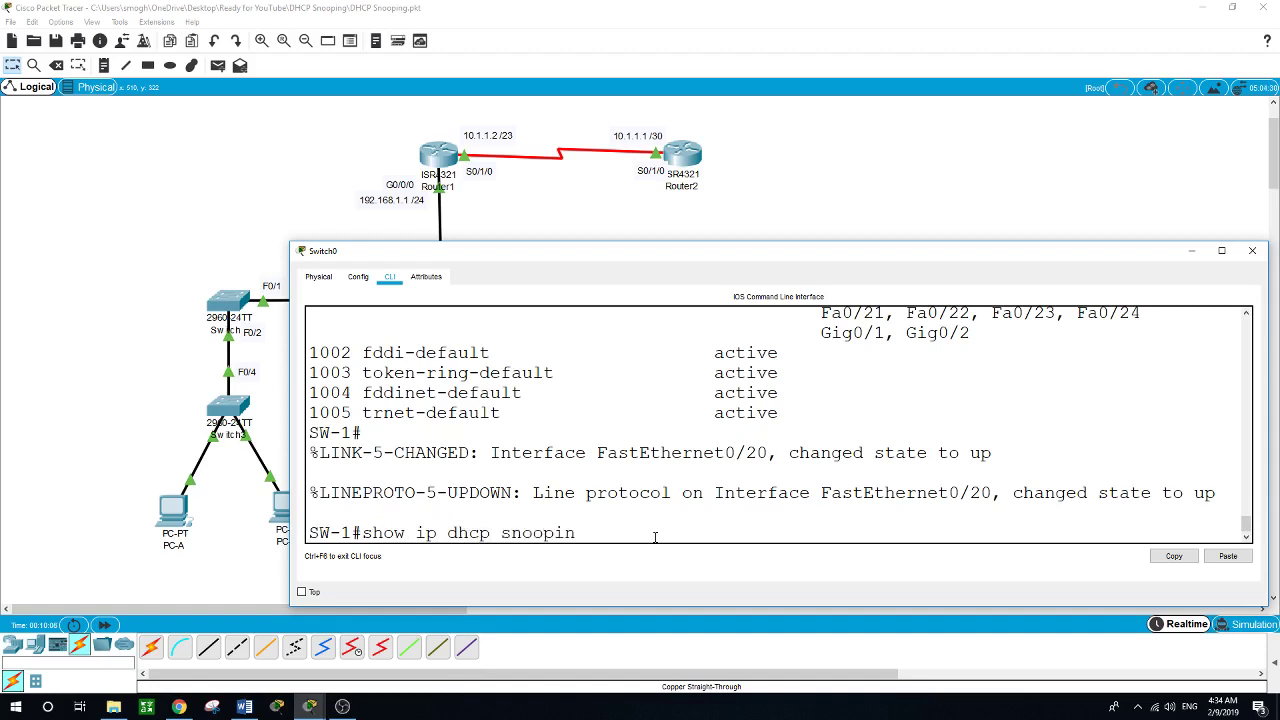
{"action": "key", "text": "Return"}
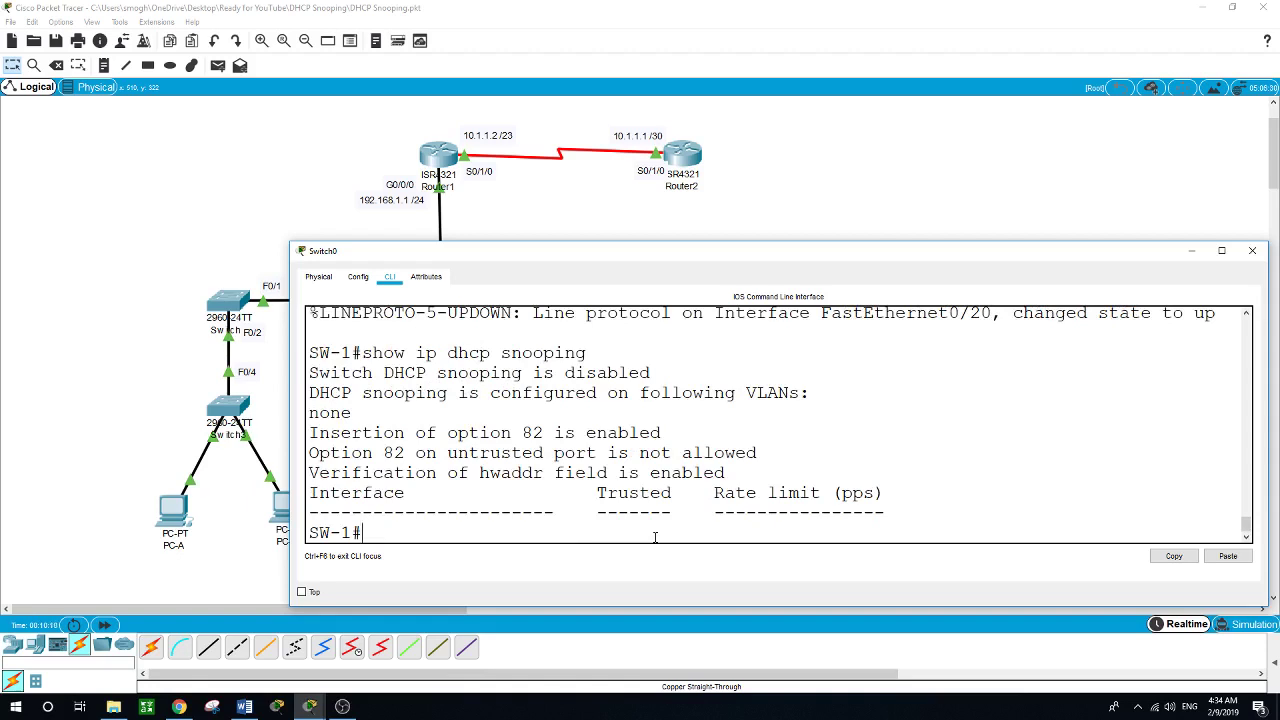
Step: Enable DHCP snooping globally on Switch0 with conf t and ip dhcp snooping
{"action": "type", "text": "conf t"}
{"action": "key", "text": "Return"}
{"action": "type", "text": "ip"}
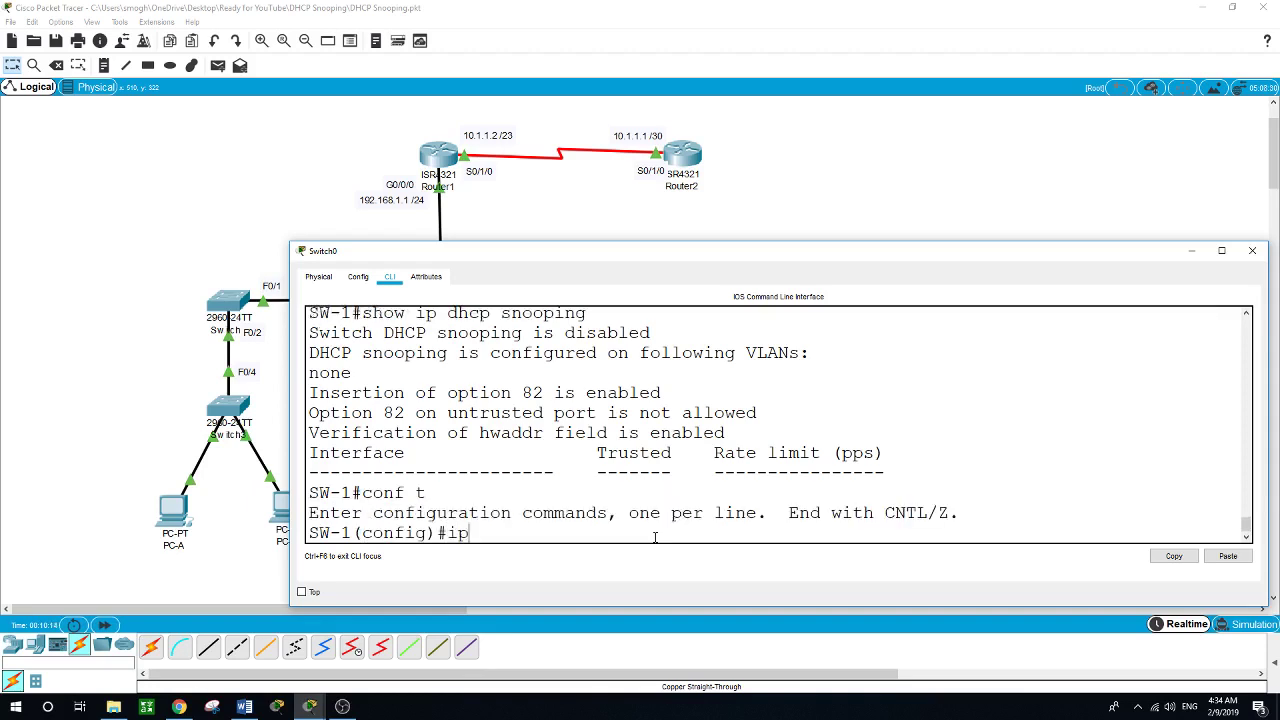
{"action": "type", "text": " dhcp snooping"}
{"action": "key", "text": "Return"}
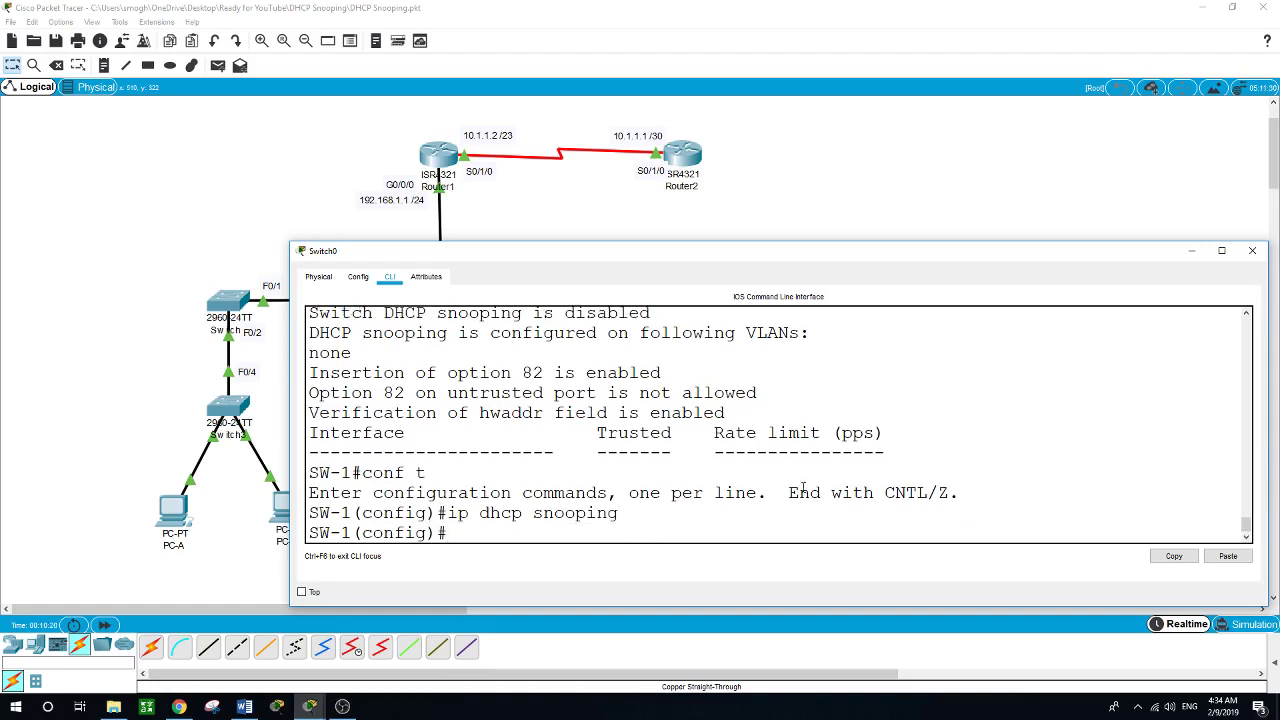
{"action": "left_click", "coordinate": [818, 187]}
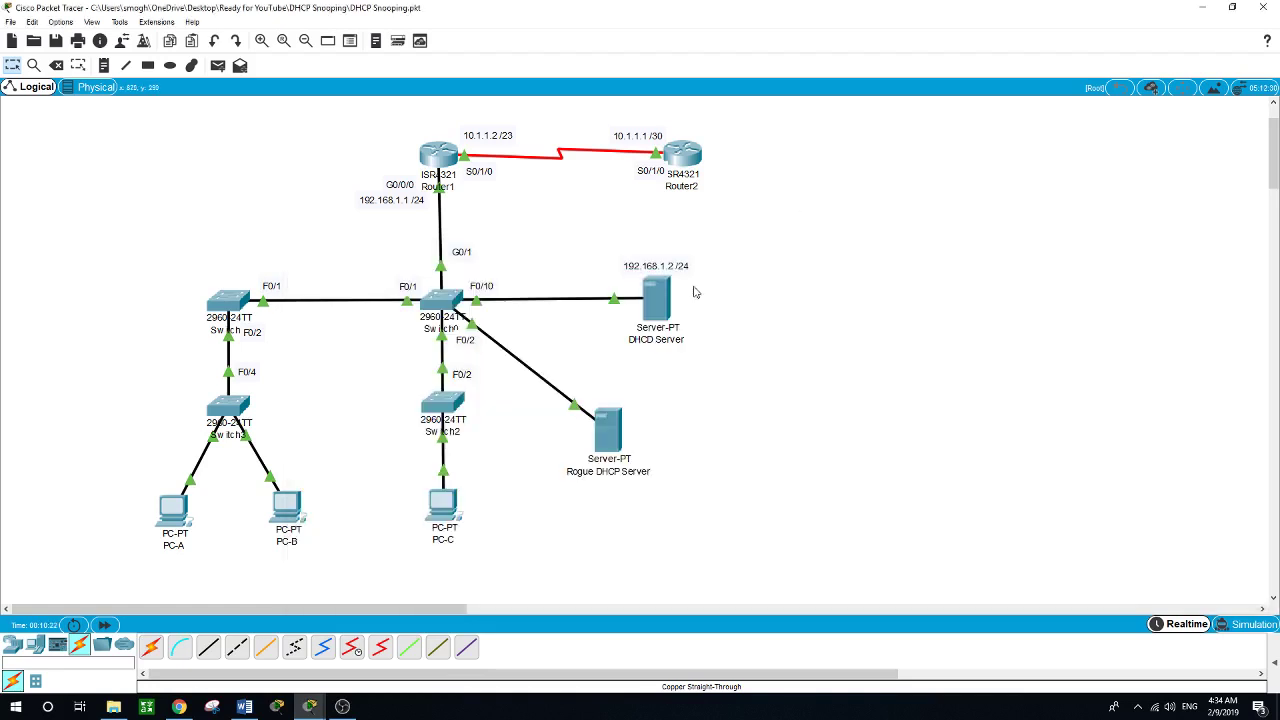
Step: Rerun ipconfig /renew on PC-A, which now ends with 'DHCP request failed.'
{"action": "left_click", "coordinate": [170, 508]}
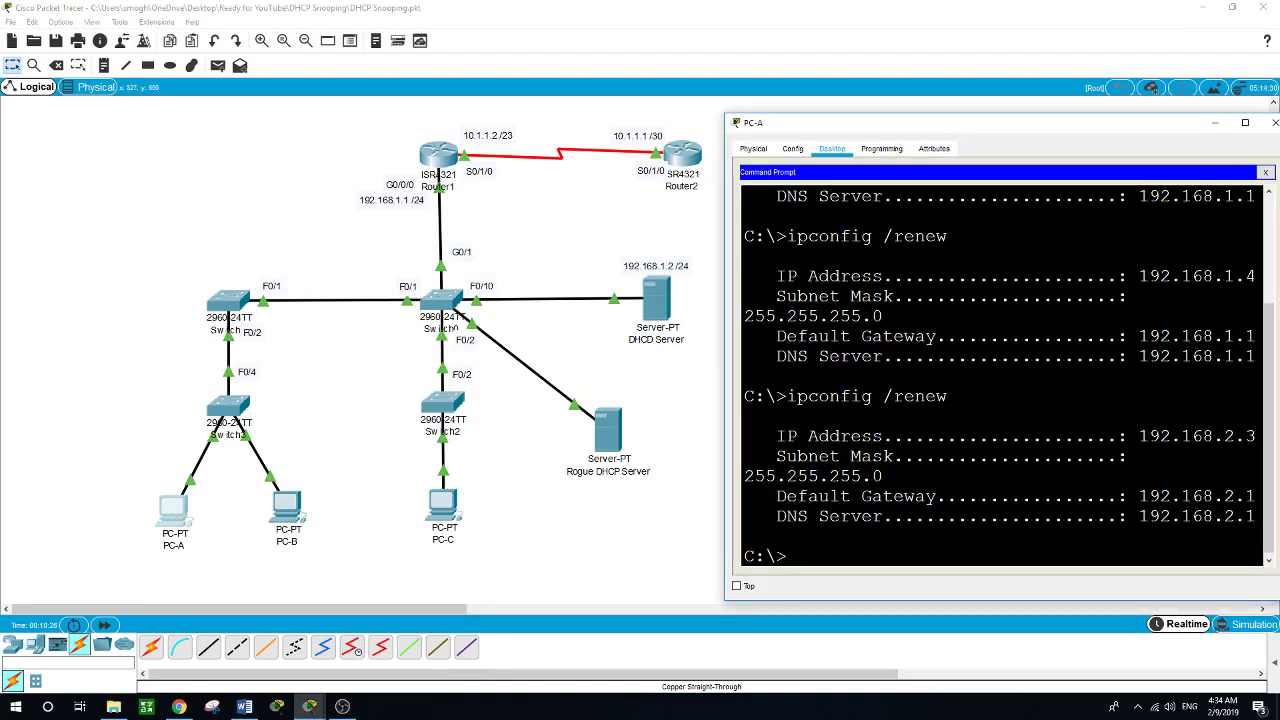
{"action": "key", "text": "Up"}
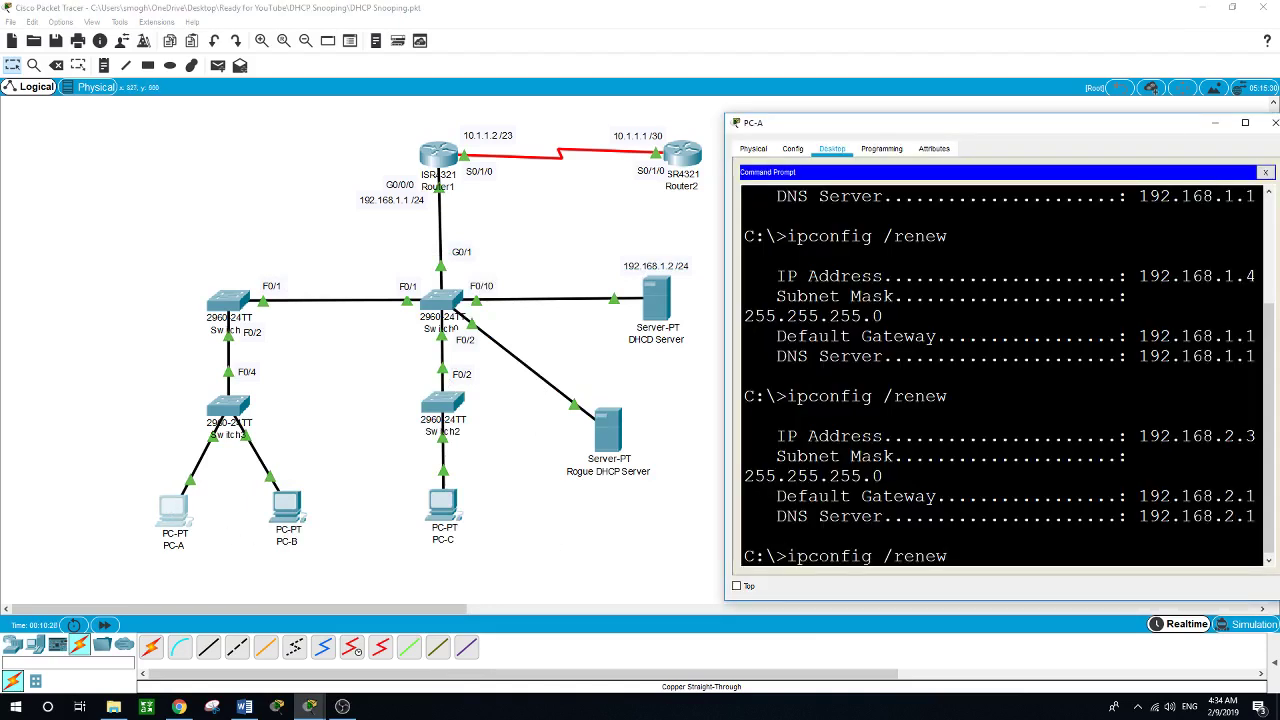
{"action": "key", "text": "Return"}
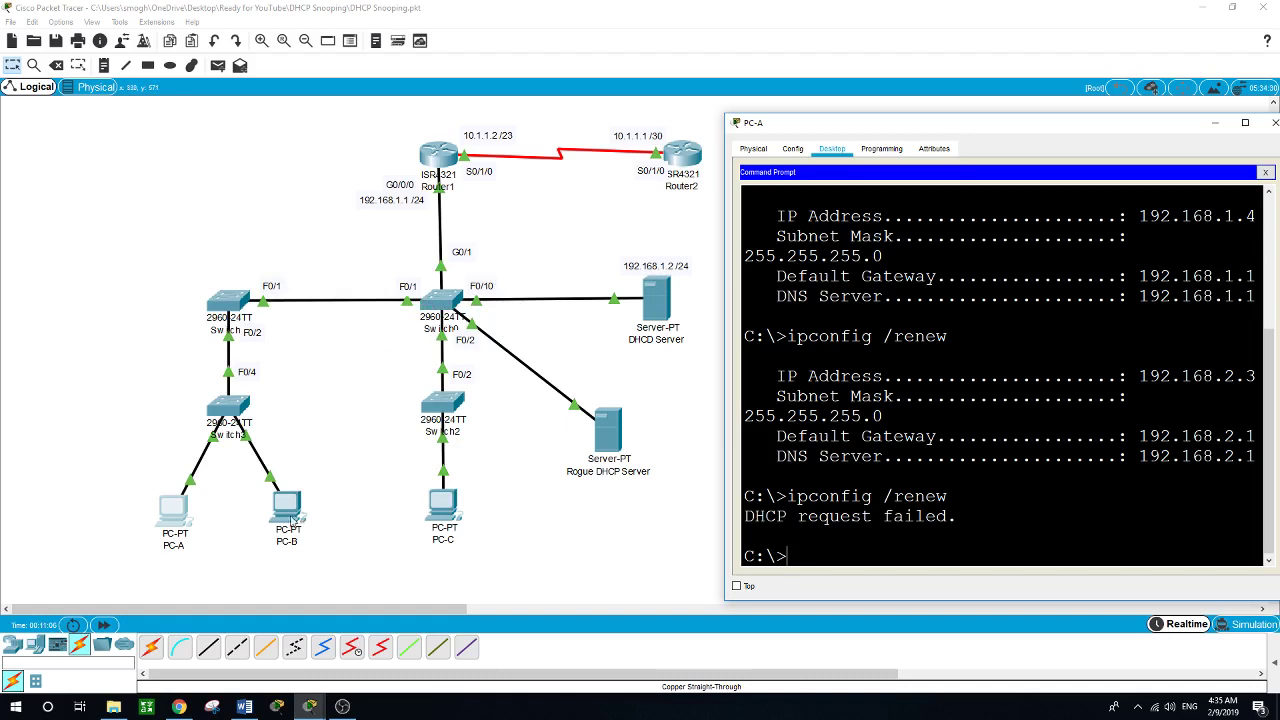
{"action": "left_click", "coordinate": [211, 527]}
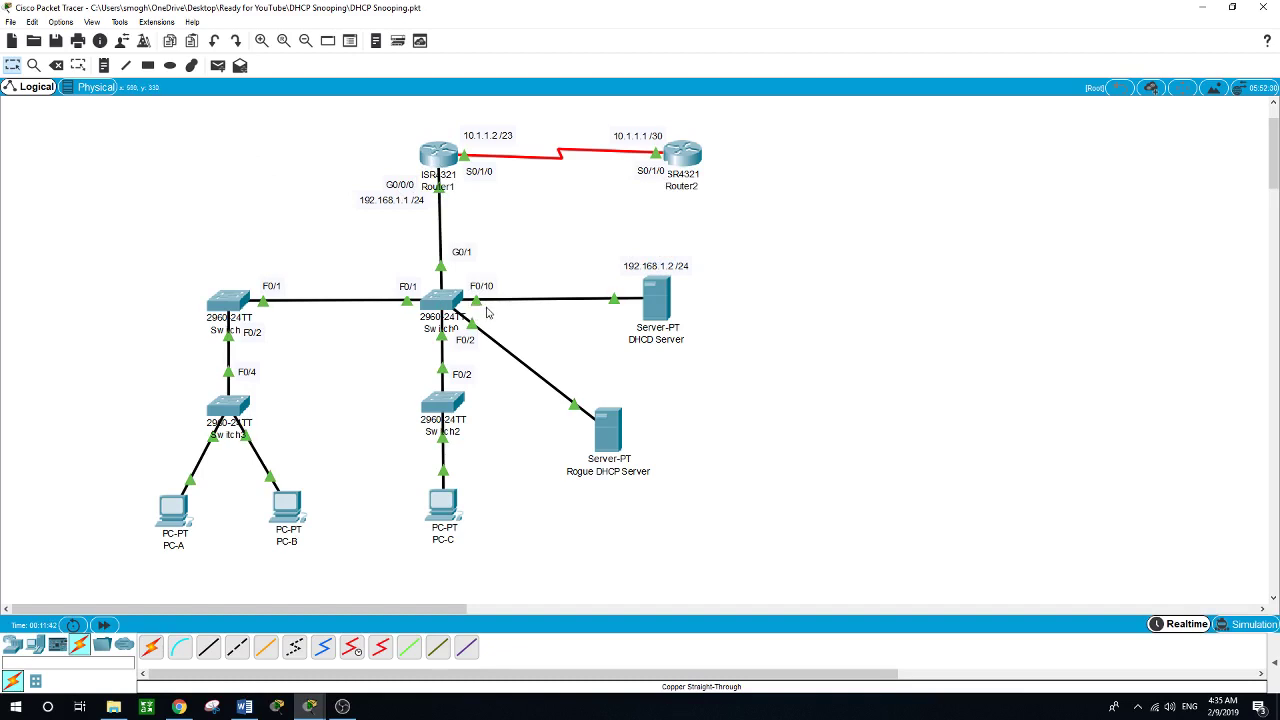
Step: Run ipconfig /renew in PC-C's command prompt, which also returns 'DHCP request failed.'
{"action": "left_click", "coordinate": [443, 505]}
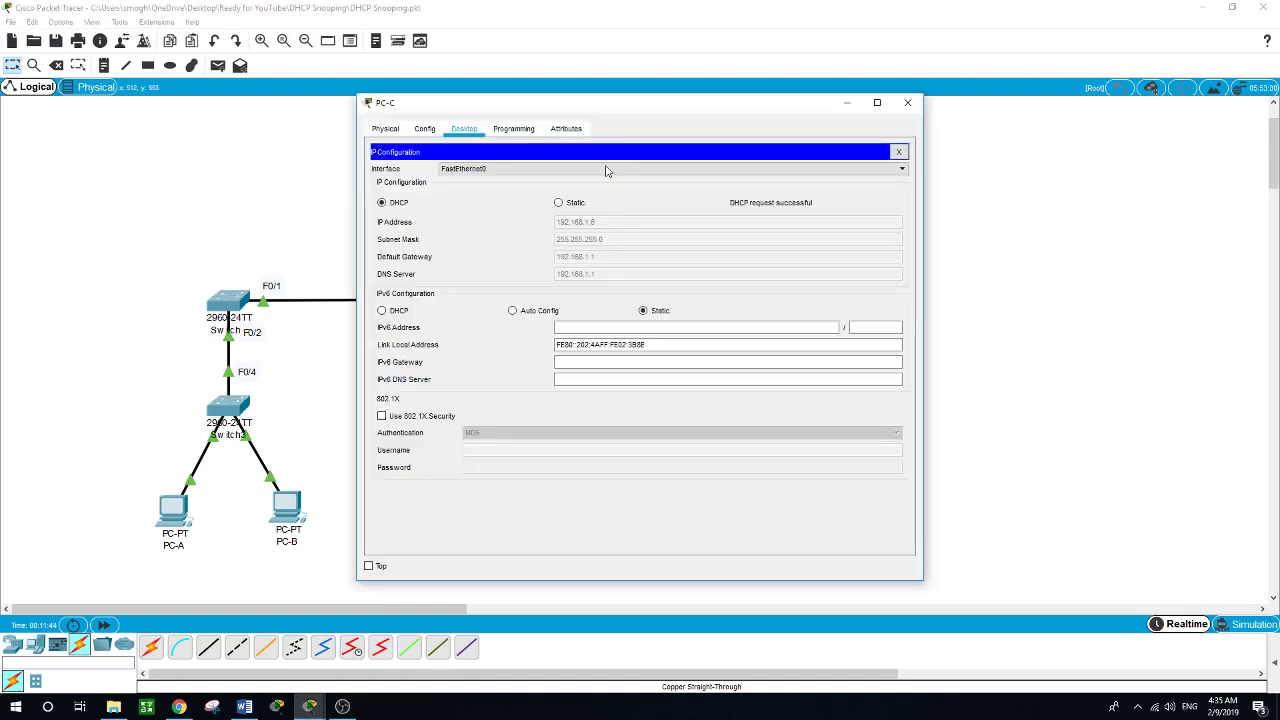
{"action": "left_click_drag", "start_coordinate": [601, 106], "coordinate": [880, 157]}
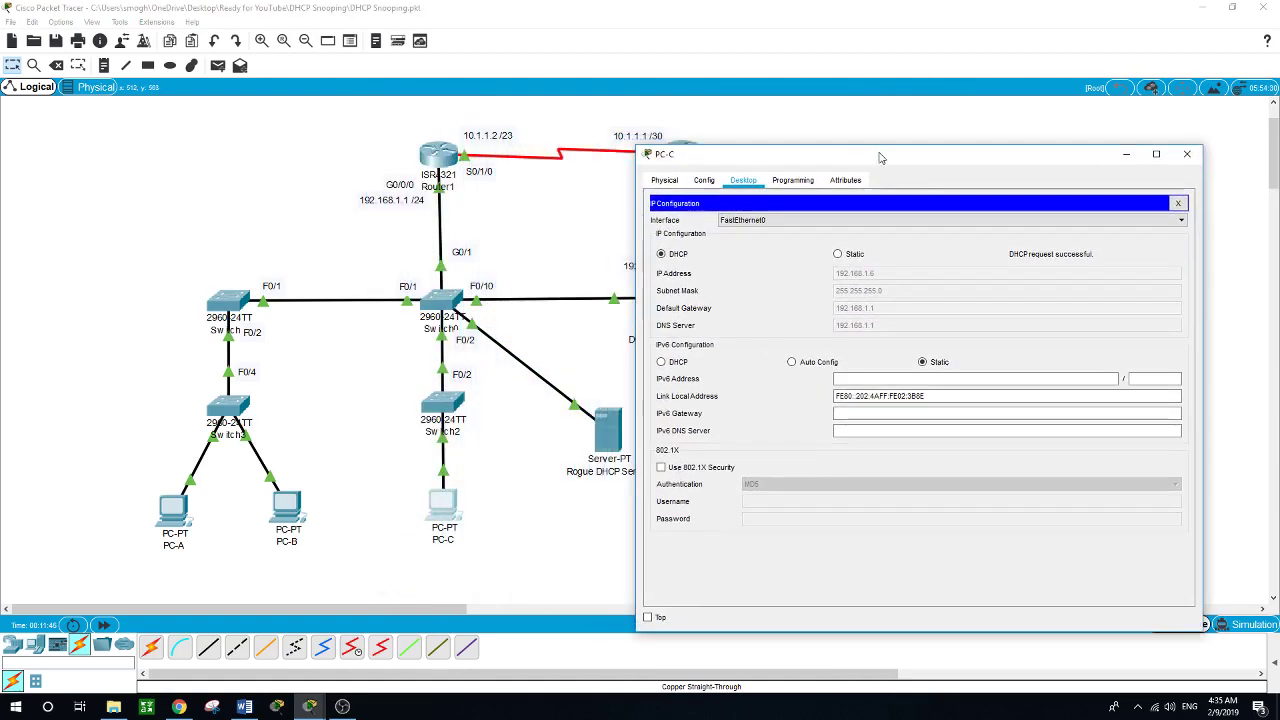
{"action": "left_click", "coordinate": [1178, 203]}
{"action": "left_click", "coordinate": [1020, 240]}
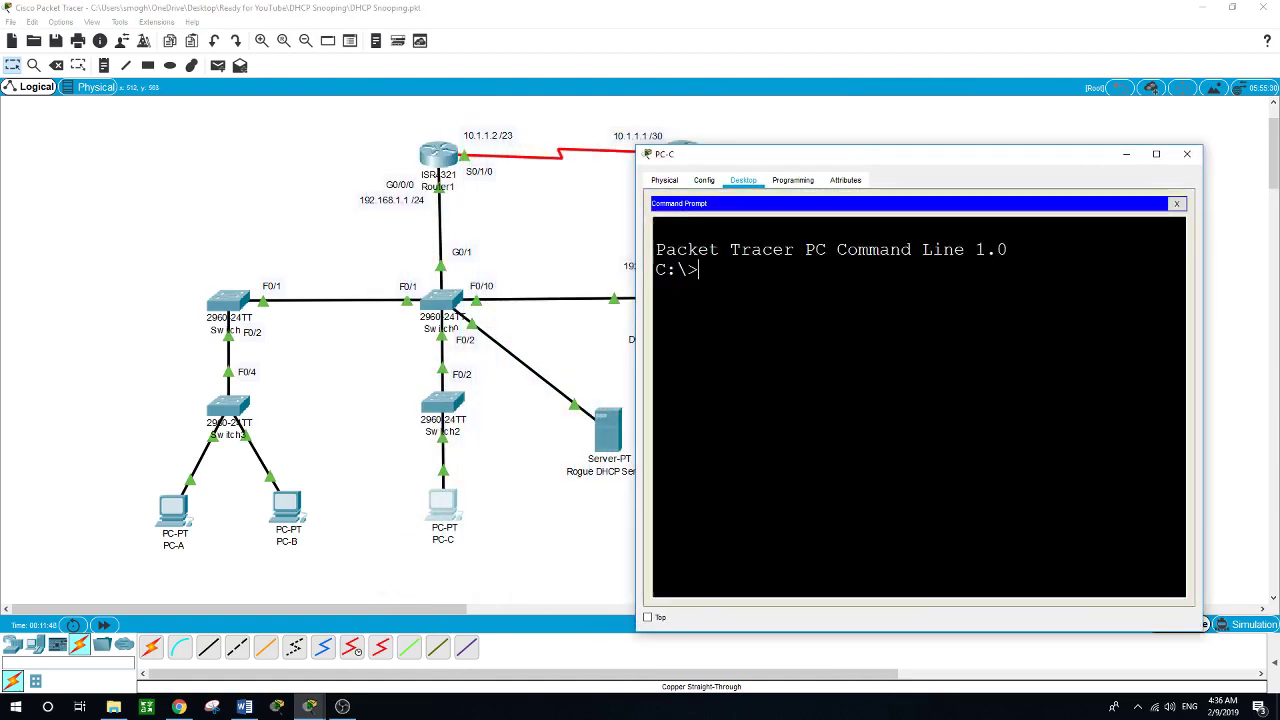
{"action": "type", "text": "j"}
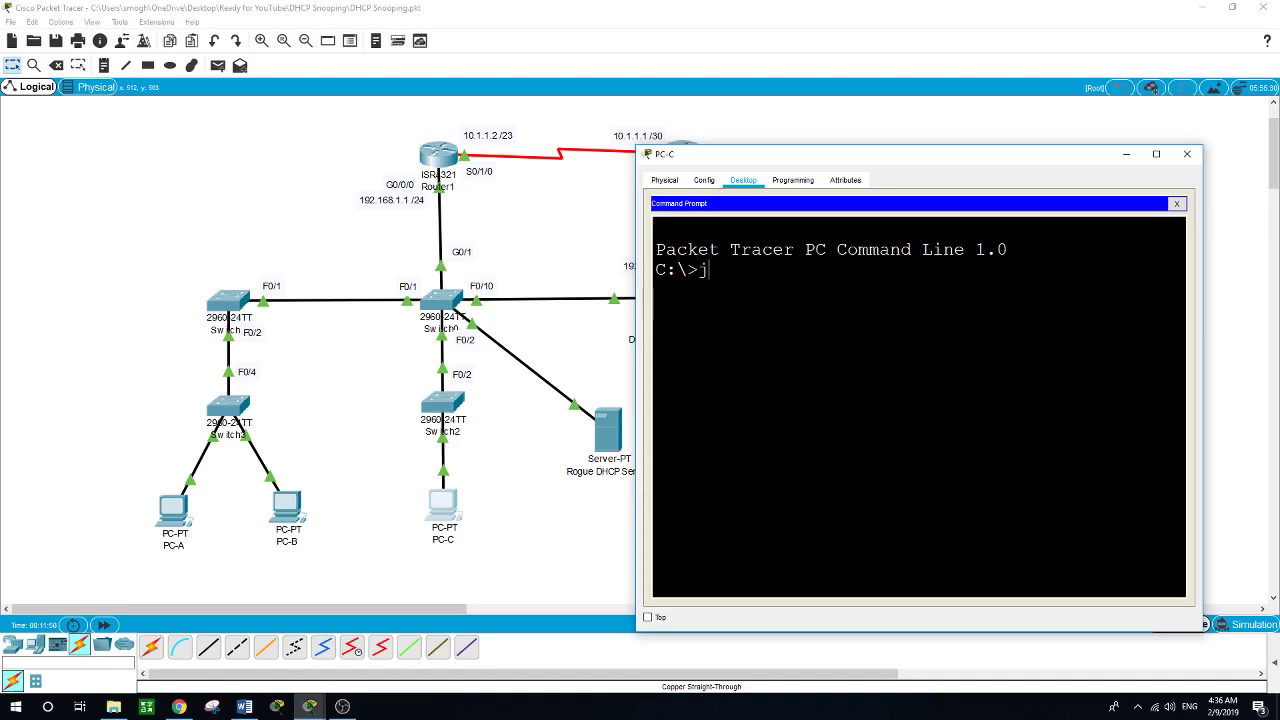
{"action": "key", "text": "BackSpace"}
{"action": "type", "text": "ipconfig /r"}
{"action": "key", "text": "BackSpace"}
{"action": "type", "text": "renew"}
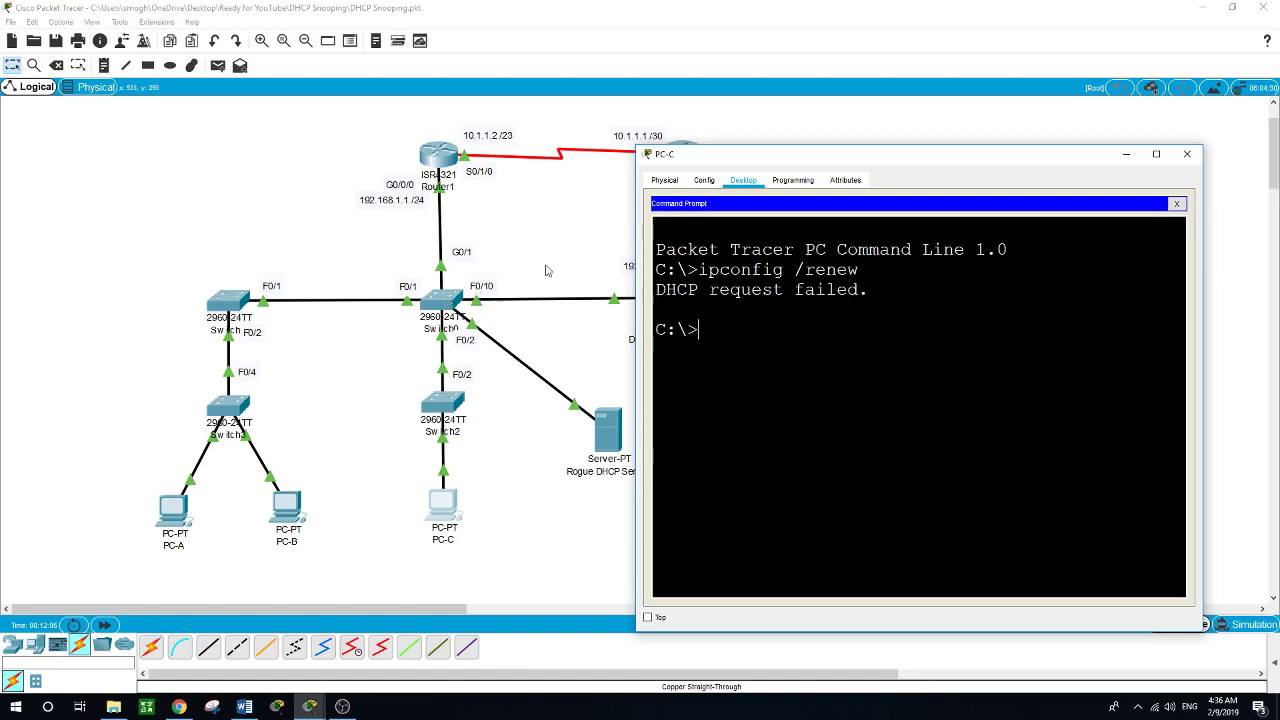
{"action": "left_click", "coordinate": [560, 229]}
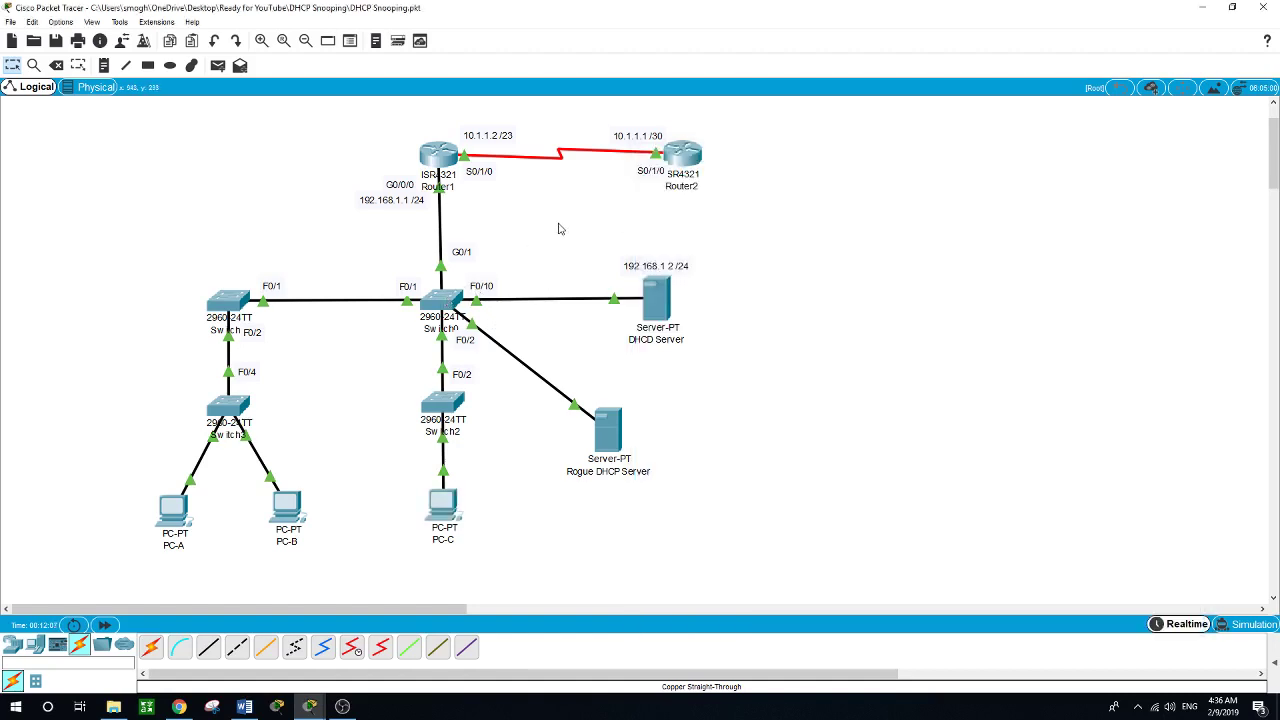
Step: Exit config mode on Switch0 and run show vlan brief to list VLANs and ports
{"action": "left_click", "coordinate": [446, 302]}
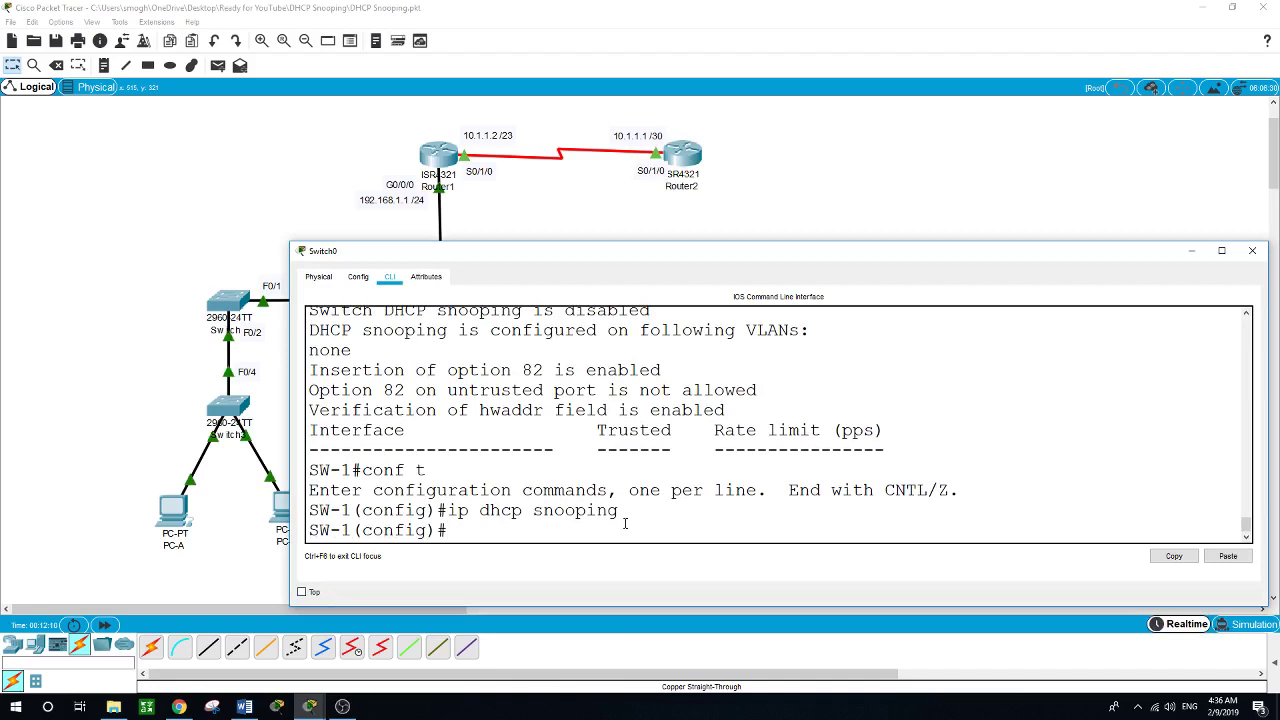
{"action": "type", "text": "exit"}
{"action": "key", "text": "Return"}
{"action": "type", "text": "show"}
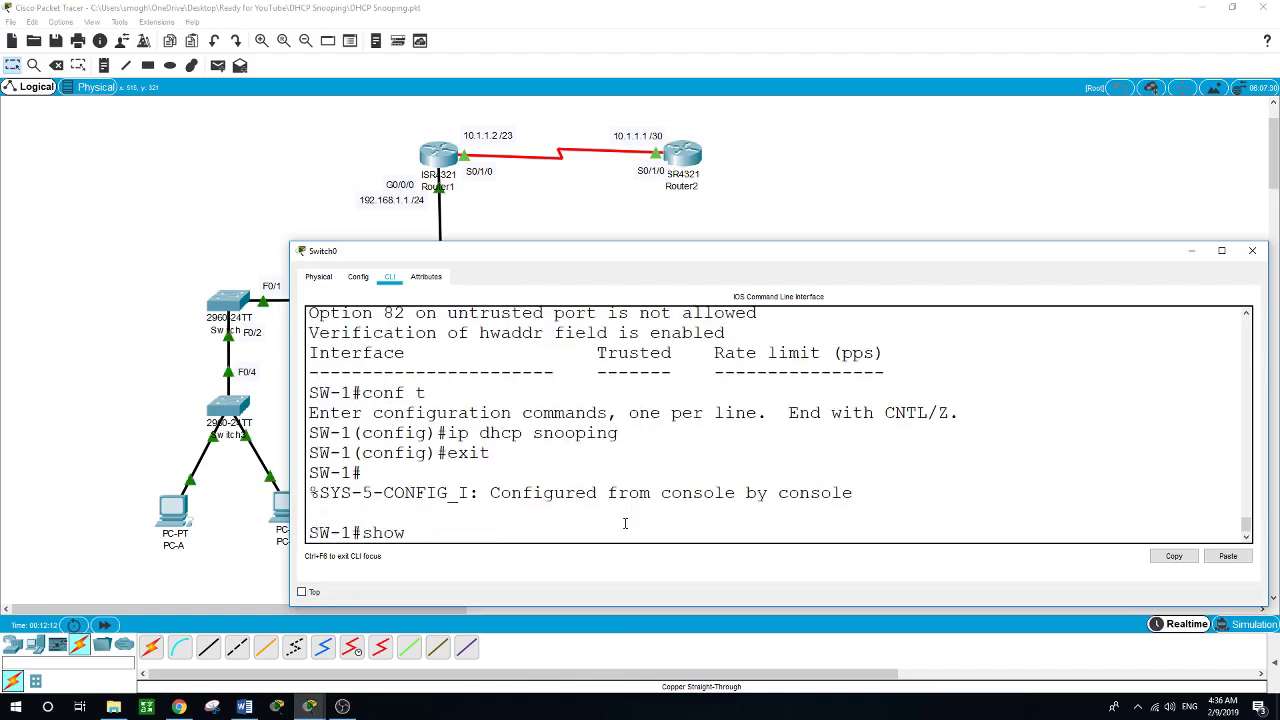
{"action": "type", "text": " vlan brief"}
{"action": "key", "text": "Return"}
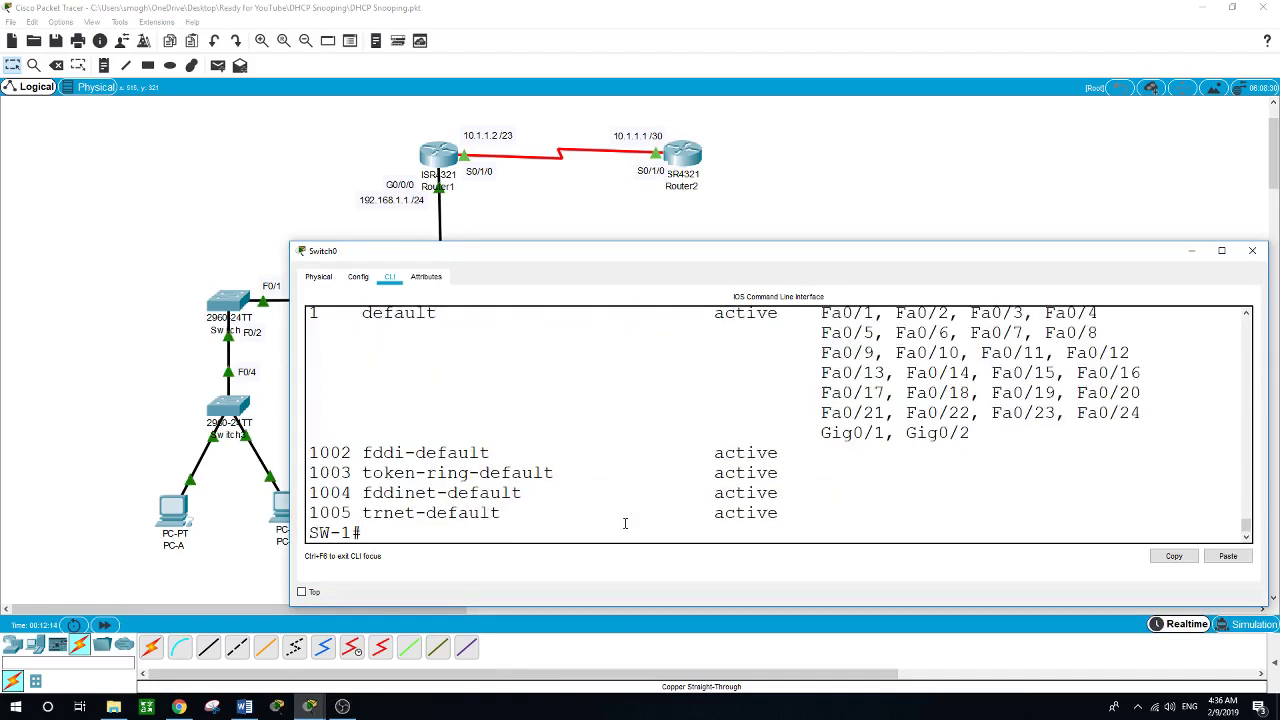
{"action": "scroll", "coordinate": [609, 458], "scroll_direction": "up", "scroll_amount": 1}
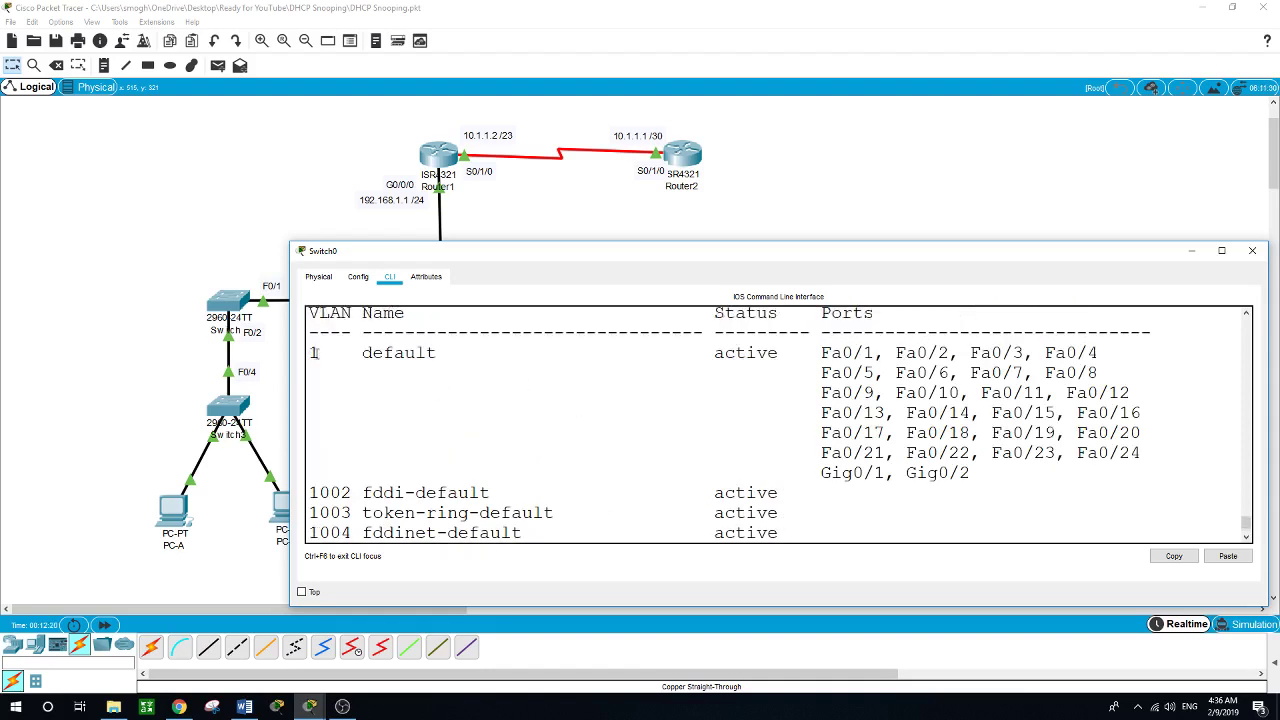
{"action": "scroll", "coordinate": [456, 491], "scroll_direction": "down", "scroll_amount": 1}
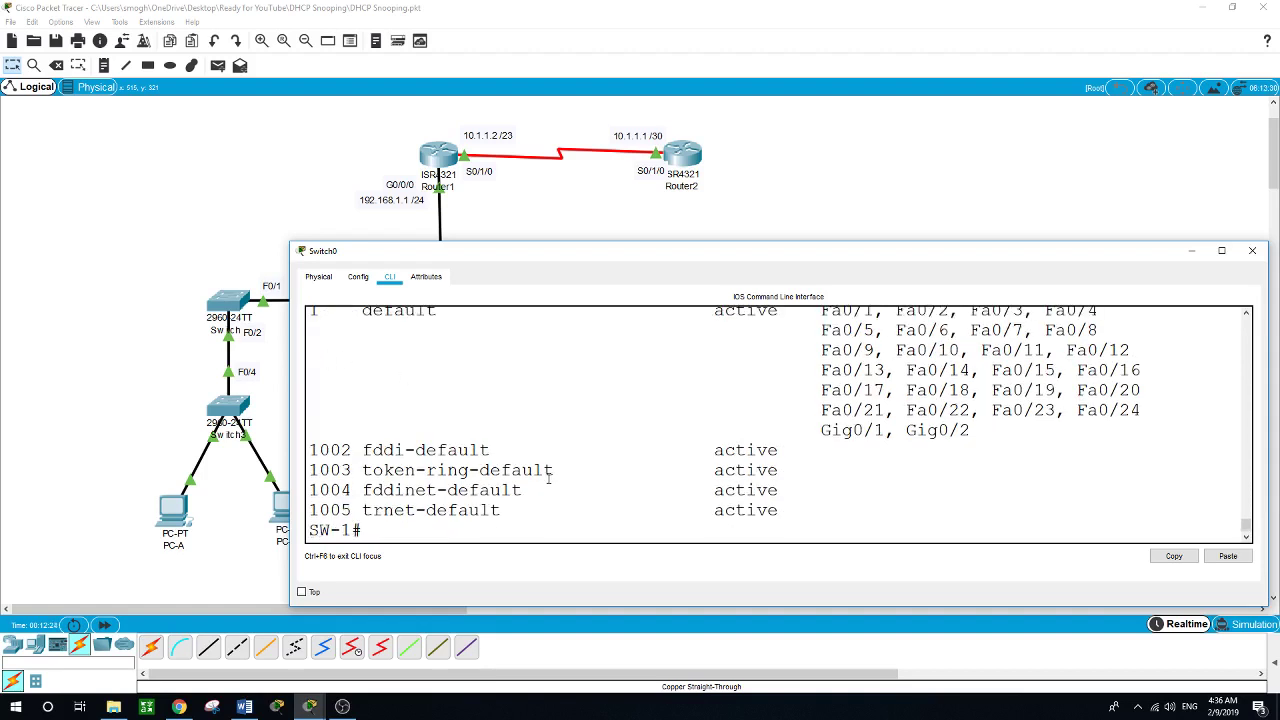
Step: Enable DHCP snooping on VLAN 1 with ip dhcp snooping vlan 1
{"action": "type", "text": "conf t"}
{"action": "key", "text": "Return"}
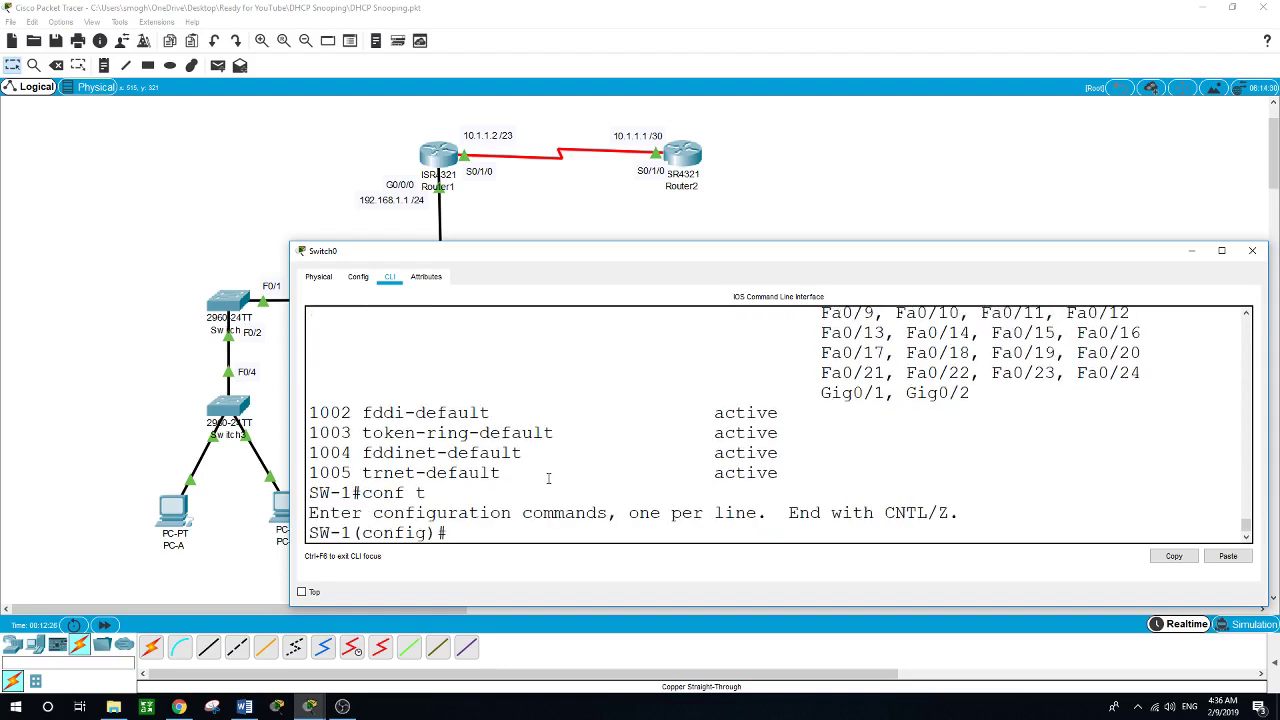
{"action": "type", "text": "ip dhcp snooping ?vla"}
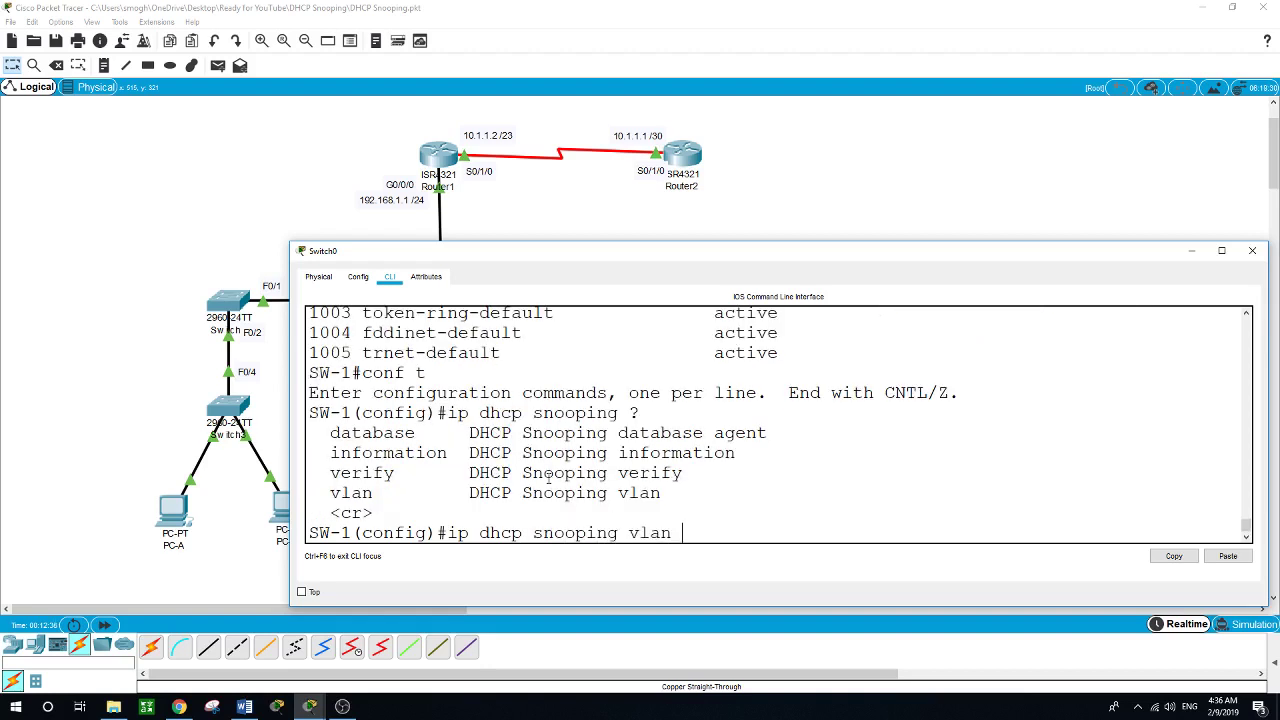
{"action": "type", "text": "n"}
{"action": "key", "text": "Return"}
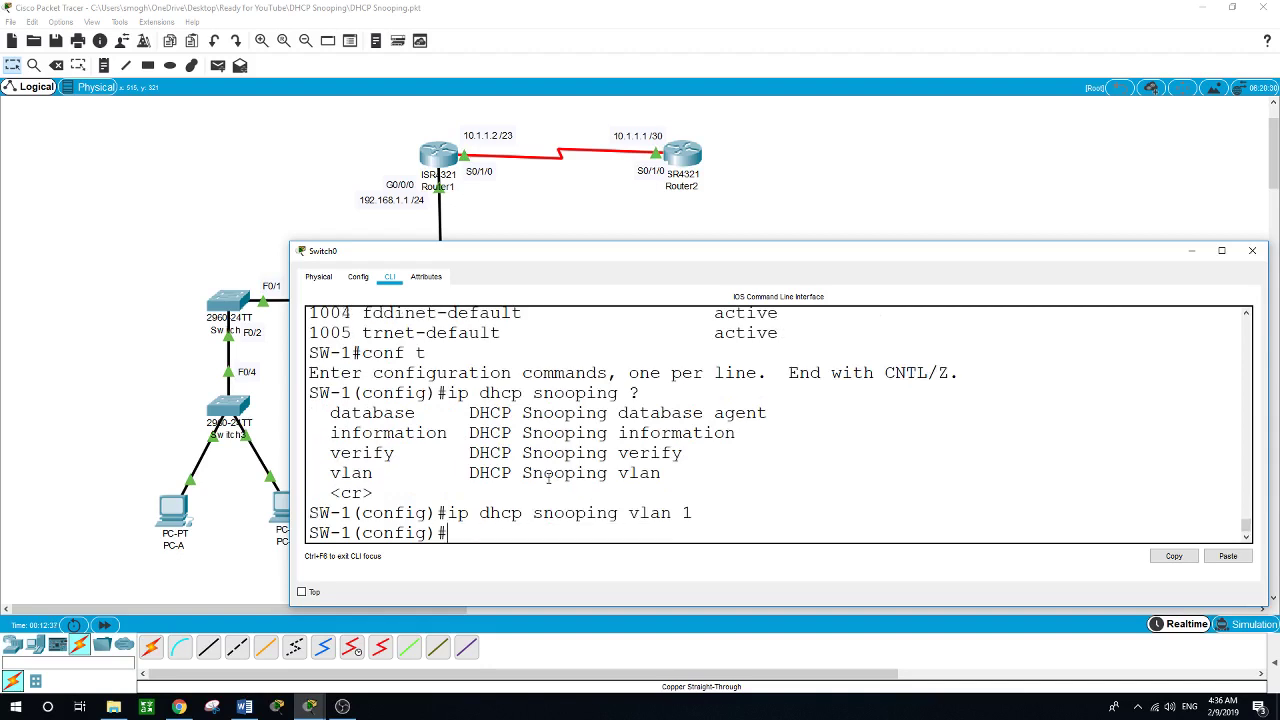
Step: Mark interface F0/10 as a trusted DHCP snooping port with ip dhcp snooping trust
{"action": "type", "text": "int"}
{"action": "left_click_drag", "start_coordinate": [741, 255], "coordinate": [696, 341]}
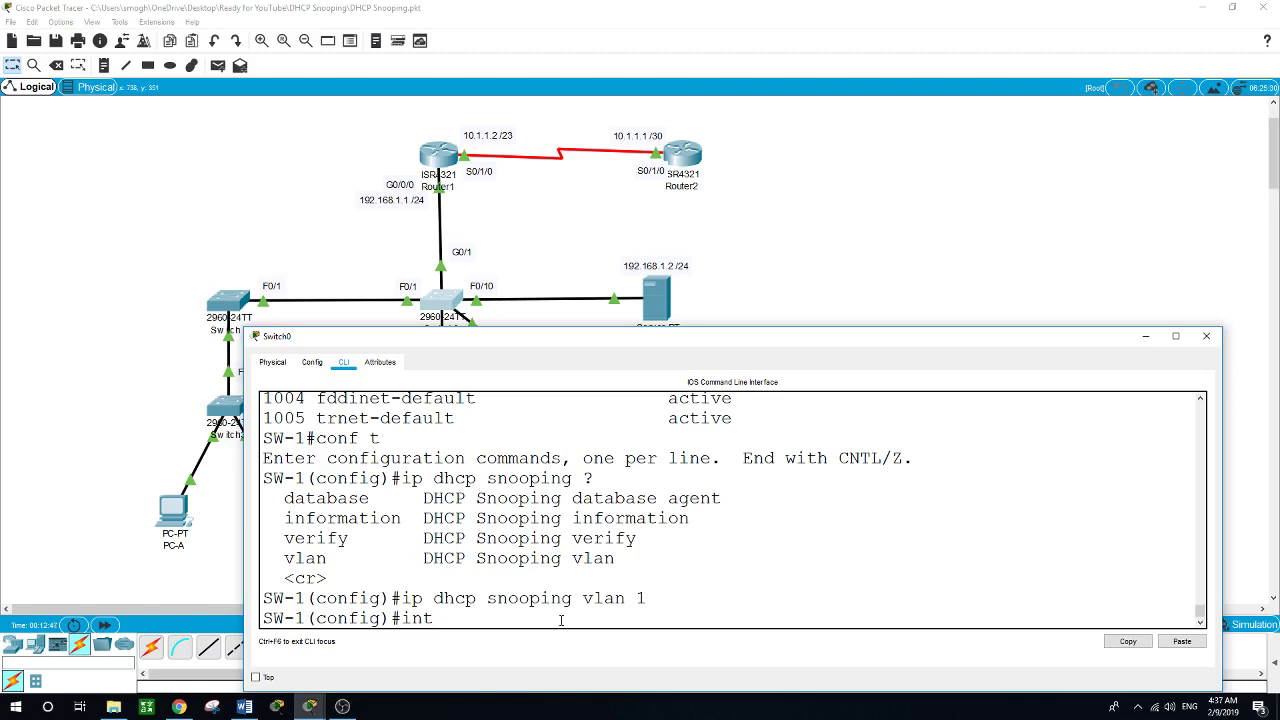
{"action": "type", "text": "f0/10"}
{"action": "key", "text": "Return"}
{"action": "type", "text": "ip "}
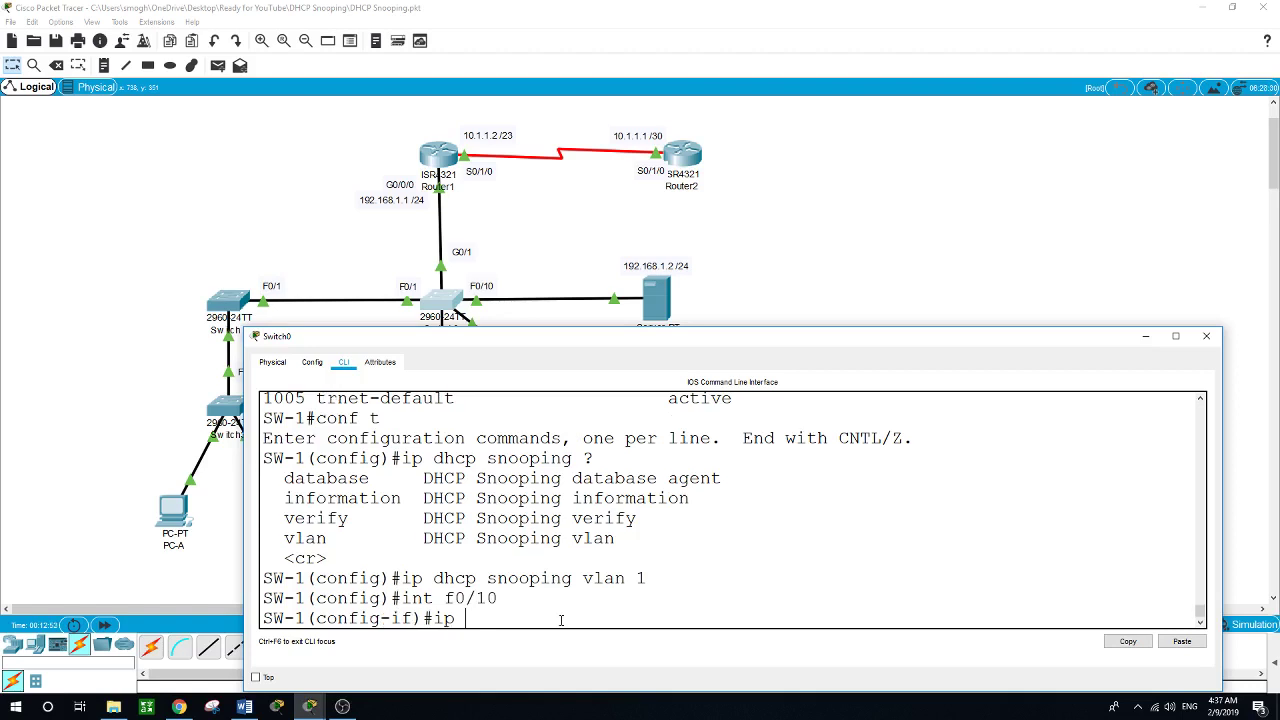
{"action": "type", "text": "dhcp snooping ?"}
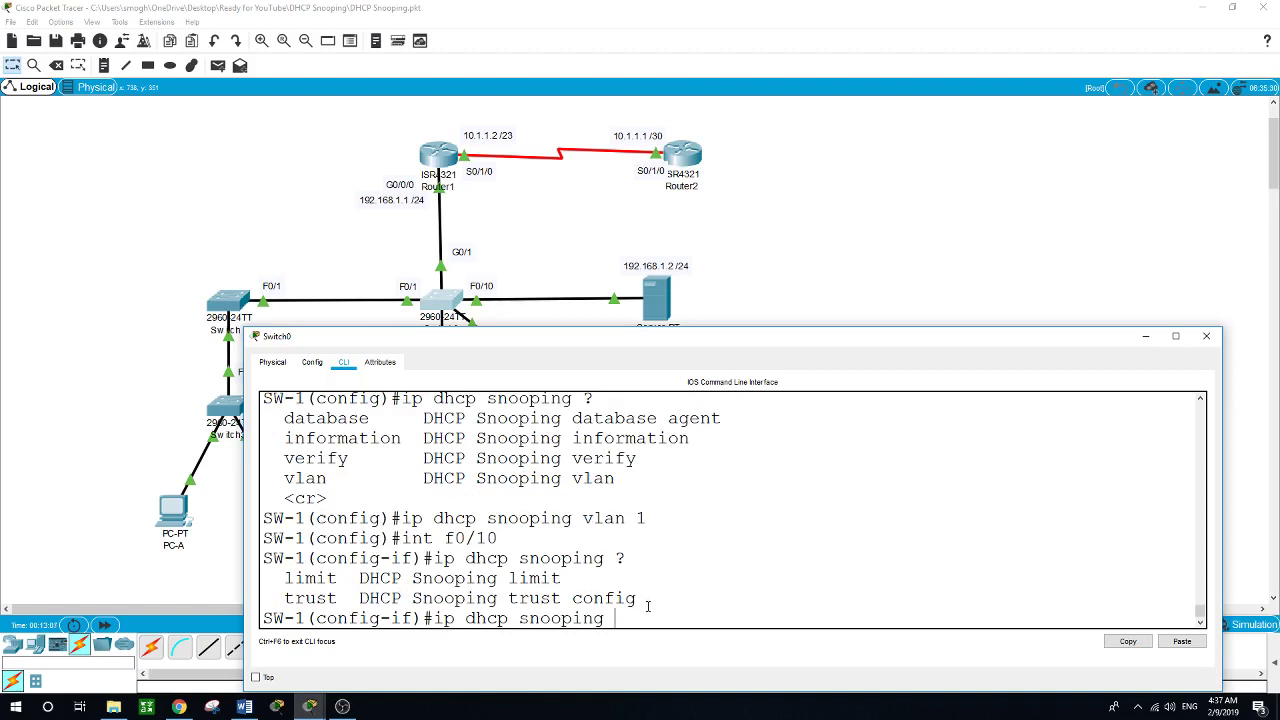
{"action": "type", "text": "trust"}
{"action": "key", "text": "Return"}
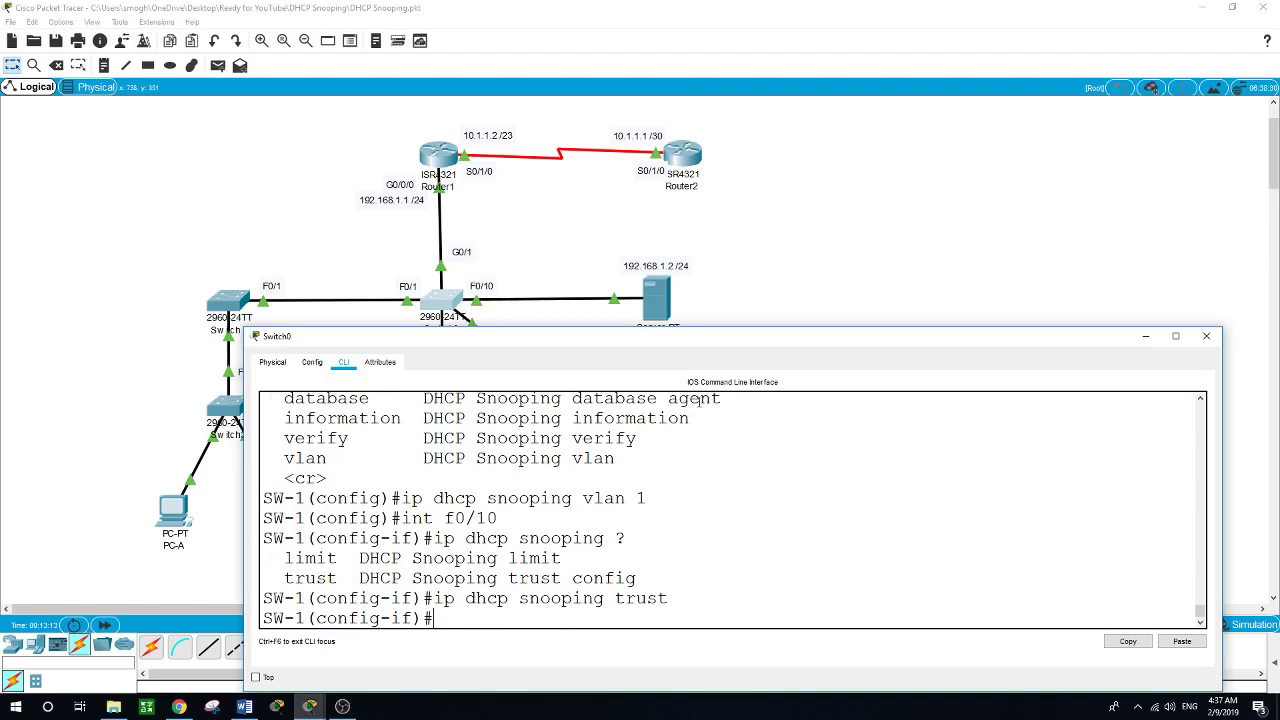
{"action": "left_click", "coordinate": [783, 280]}
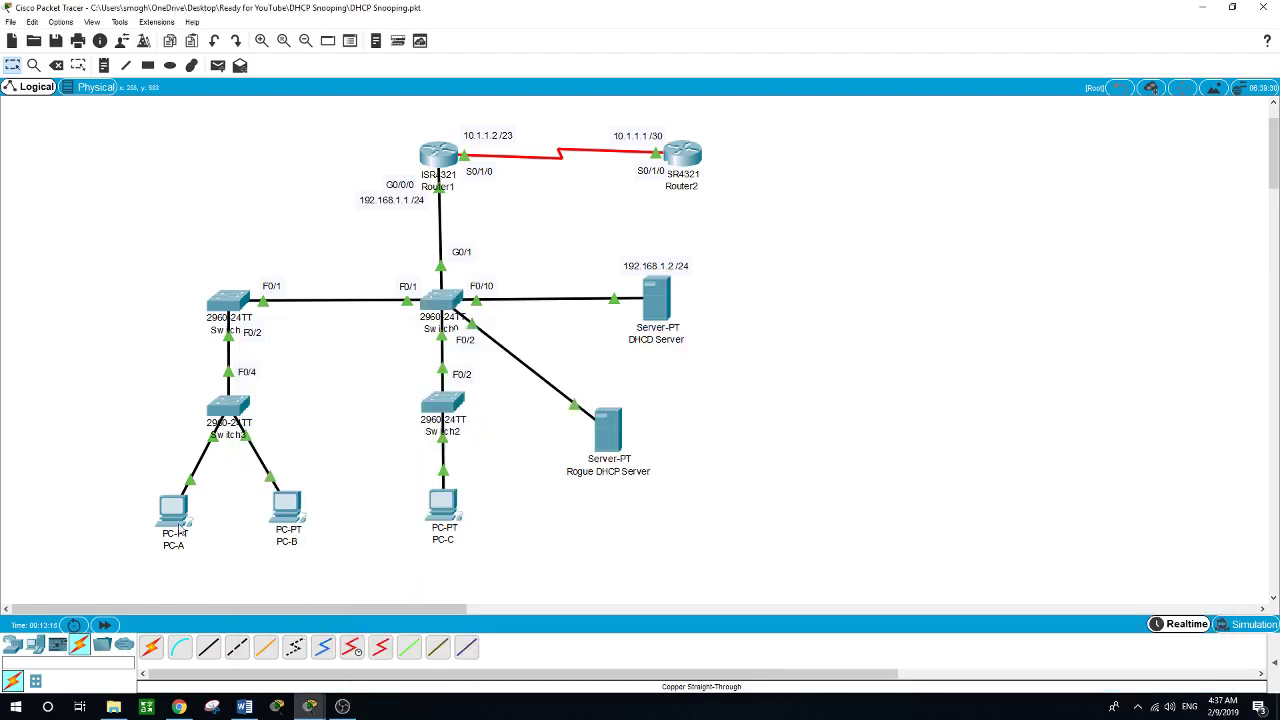
Step: Renew the DHCP leases on PC-A and PC-B, getting 192.168.1.4 and 192.168.1.5
{"action": "left_click", "coordinate": [174, 510]}
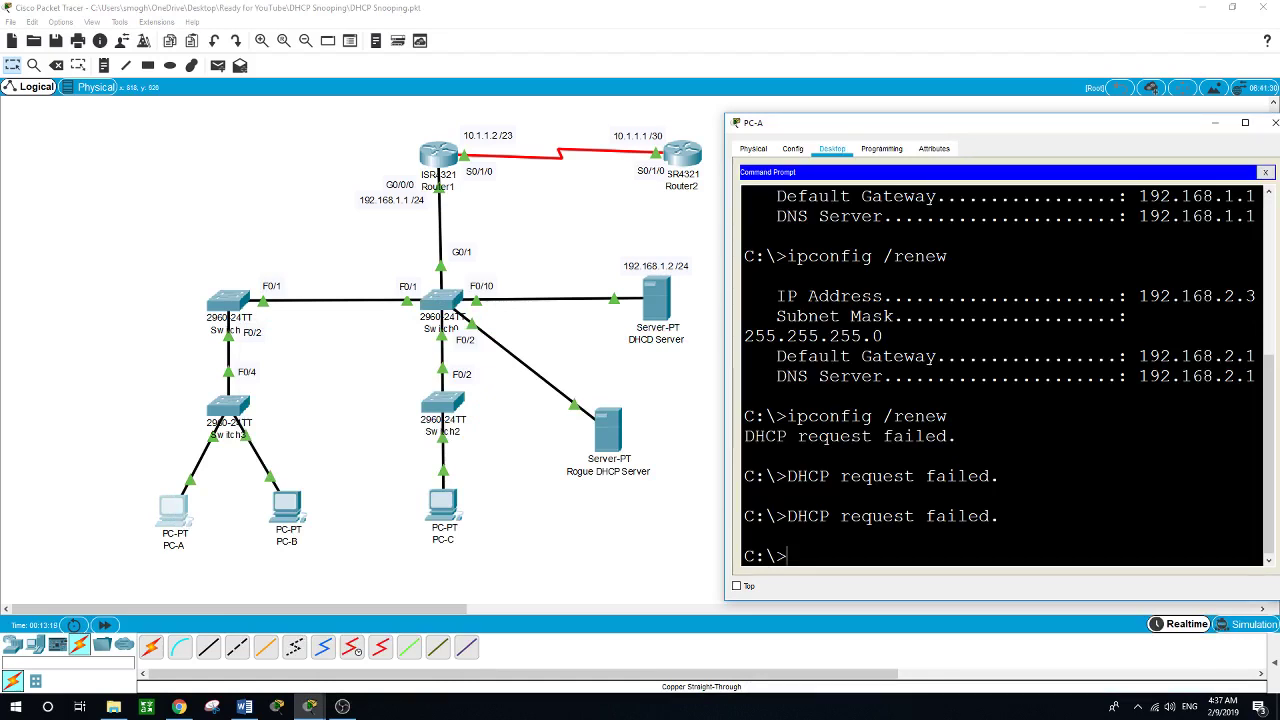
{"action": "key", "text": "Up"}
{"action": "key", "text": "Return"}
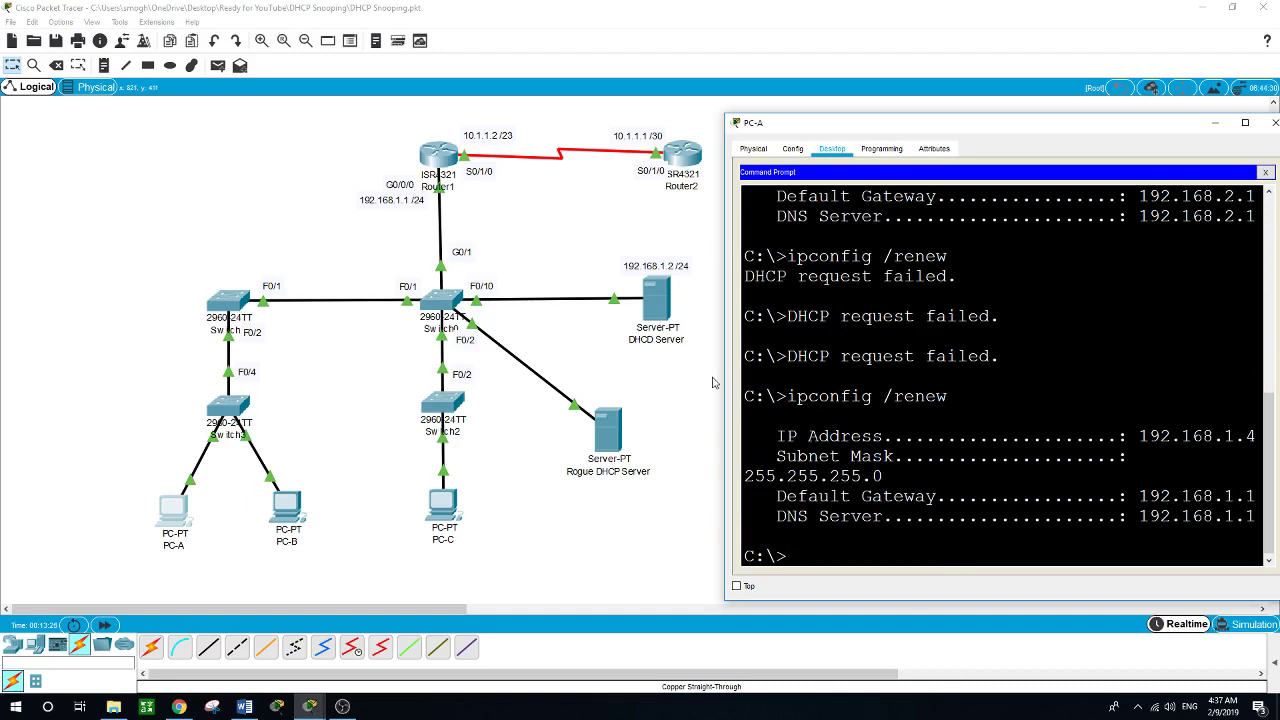
{"action": "left_click_drag", "start_coordinate": [725, 376], "coordinate": [681, 385]}
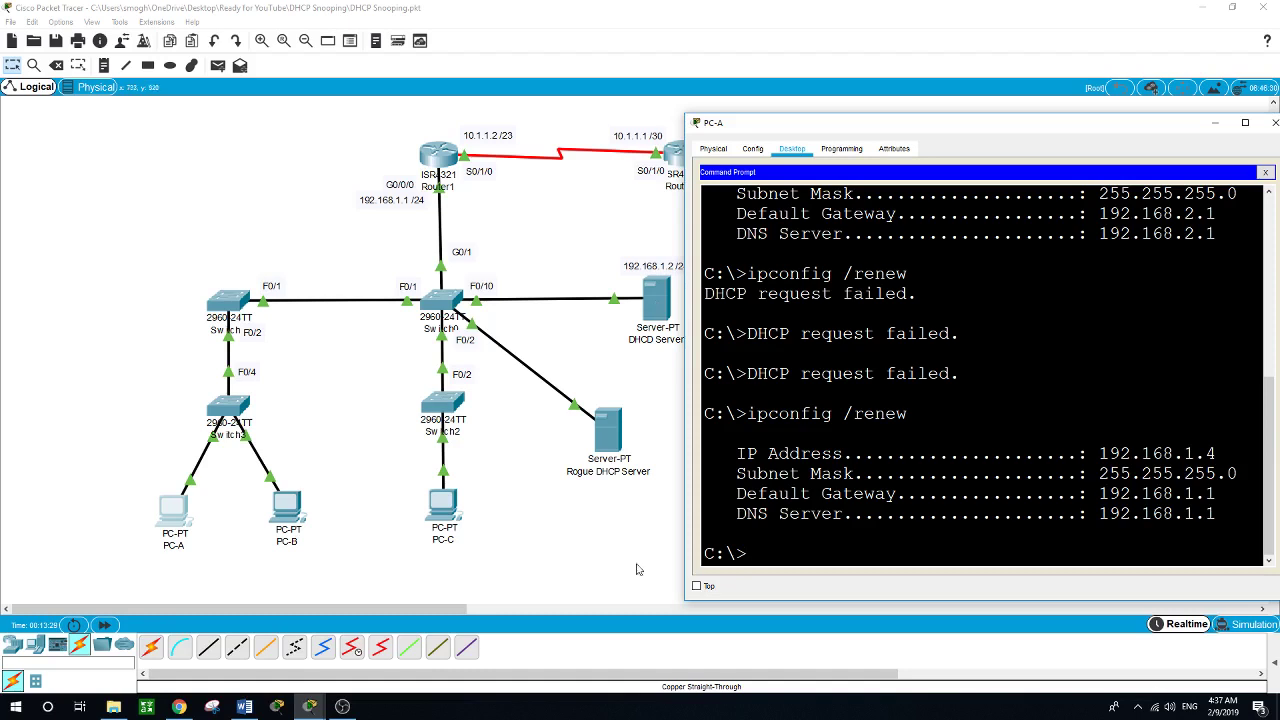
{"action": "left_click", "coordinate": [294, 516]}
{"action": "left_click", "coordinate": [294, 516]}
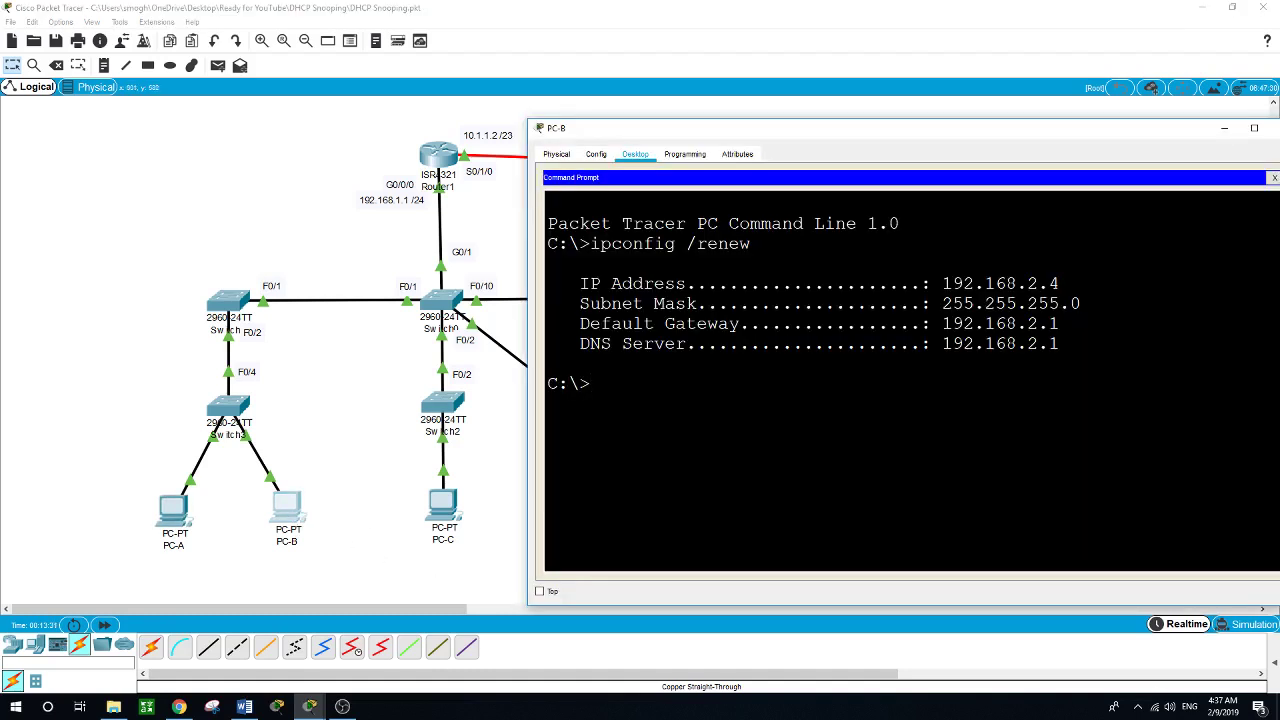
{"action": "key", "text": "Up"}
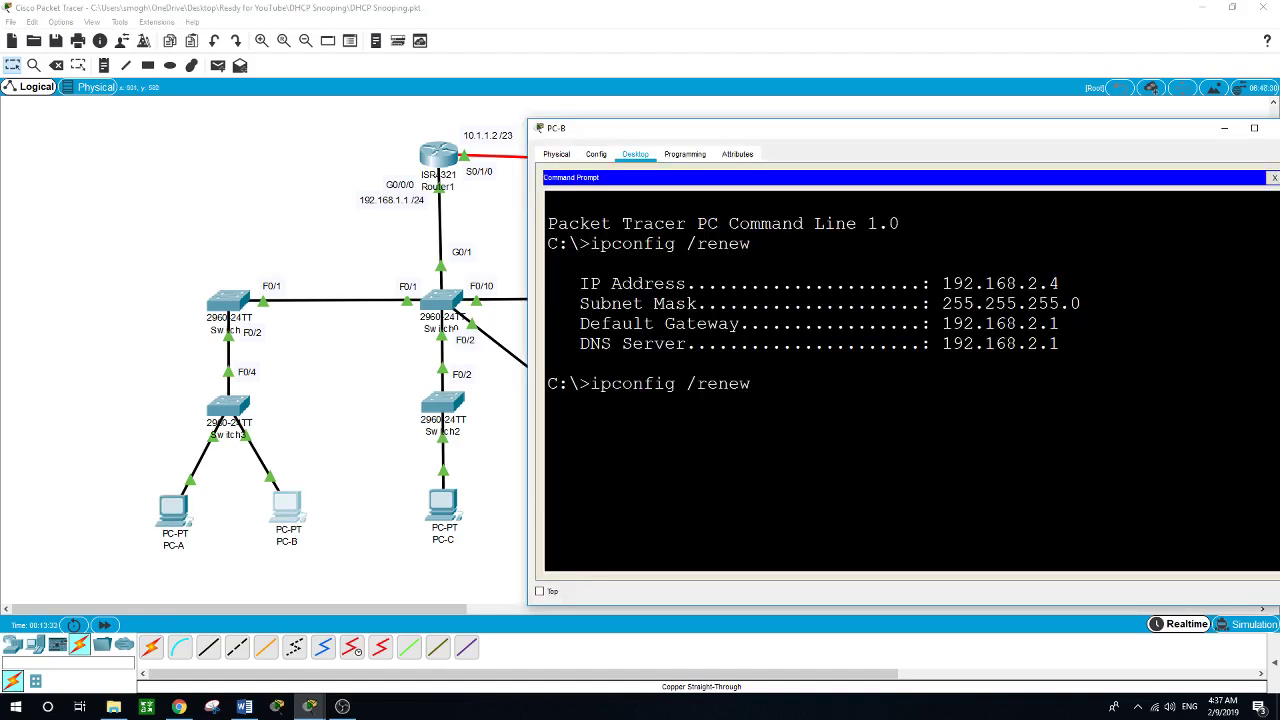
{"action": "key", "text": "Return"}
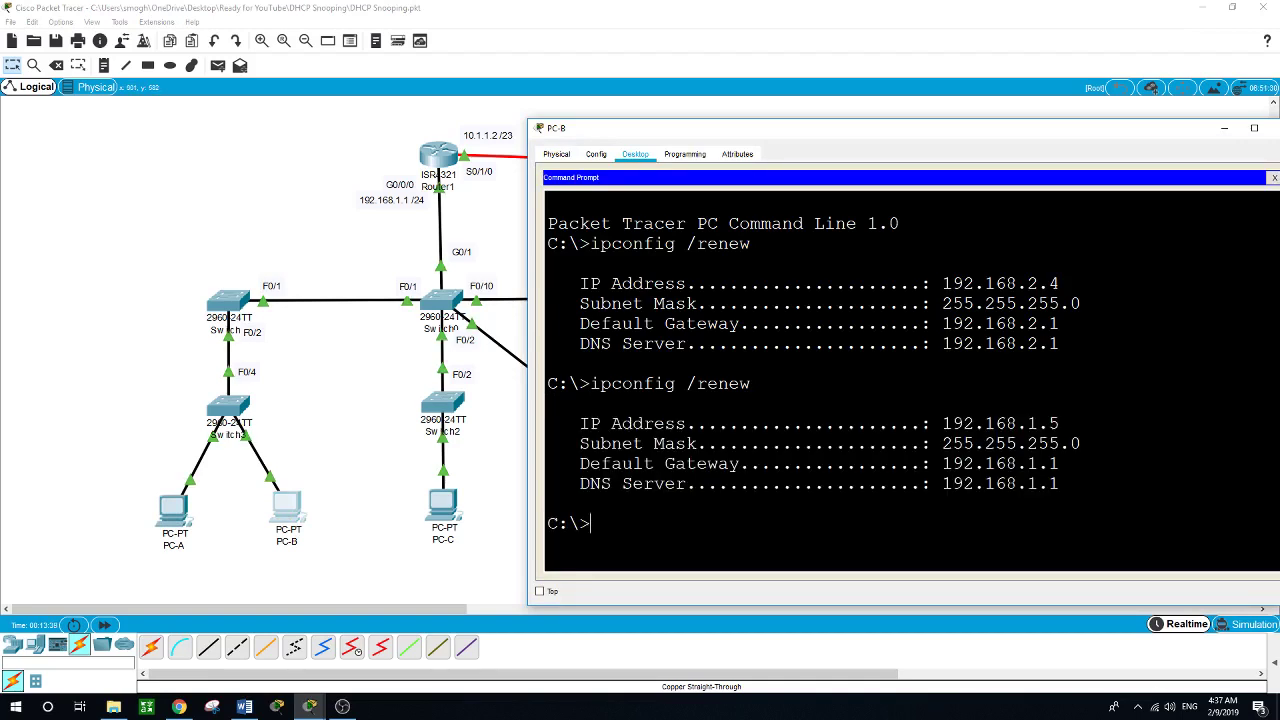
Step: Renew PC-C's DHCP lease, getting 192.168.1.6
{"action": "left_click", "coordinate": [443, 508]}
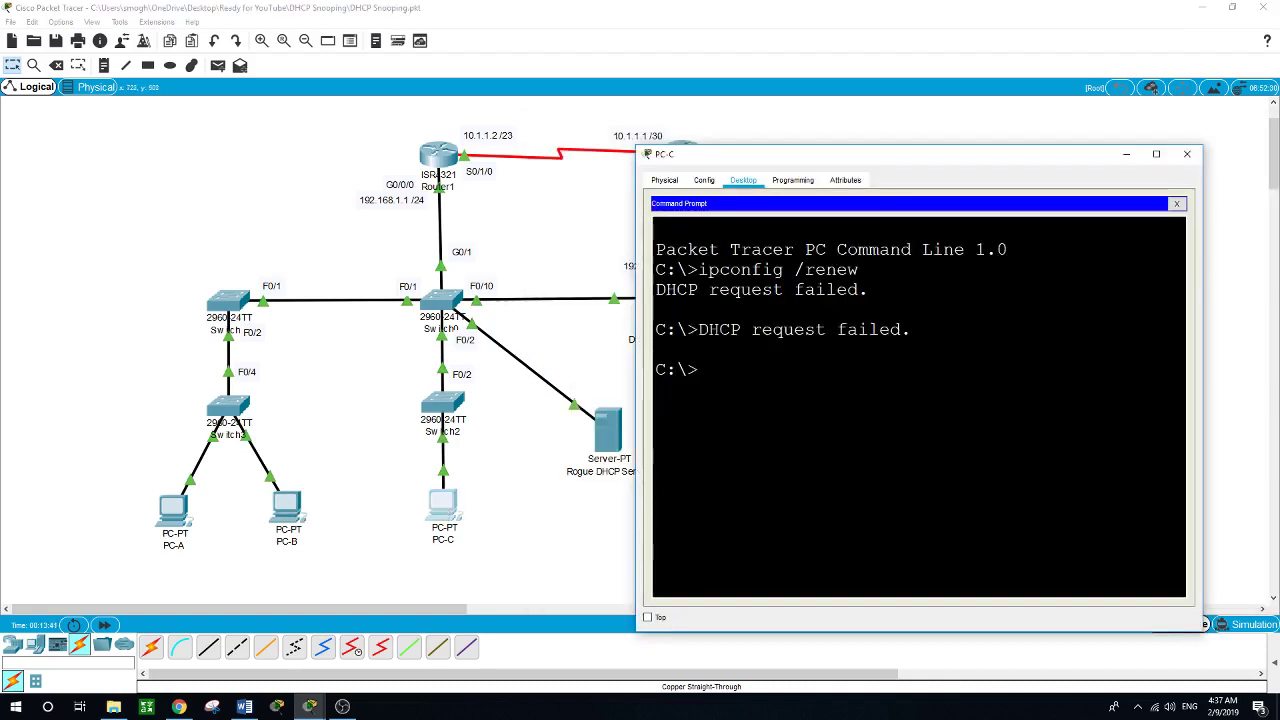
{"action": "key", "text": "Up"}
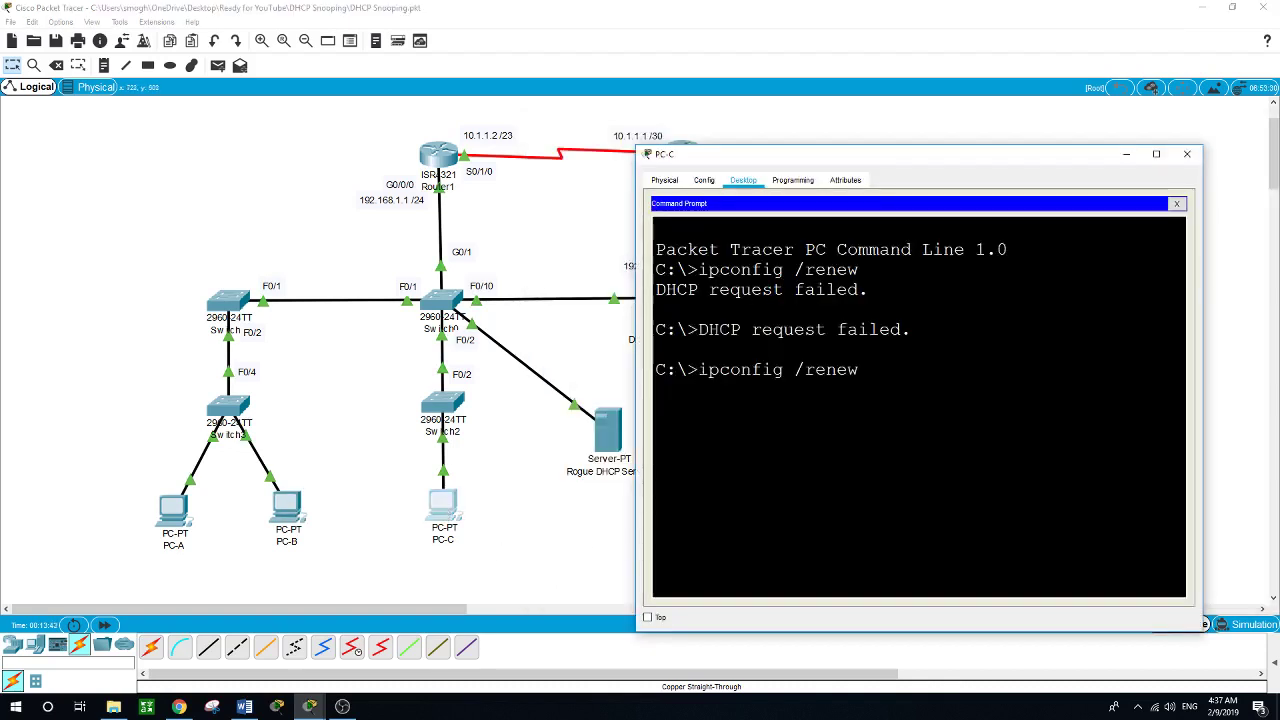
{"action": "key", "text": "Return"}
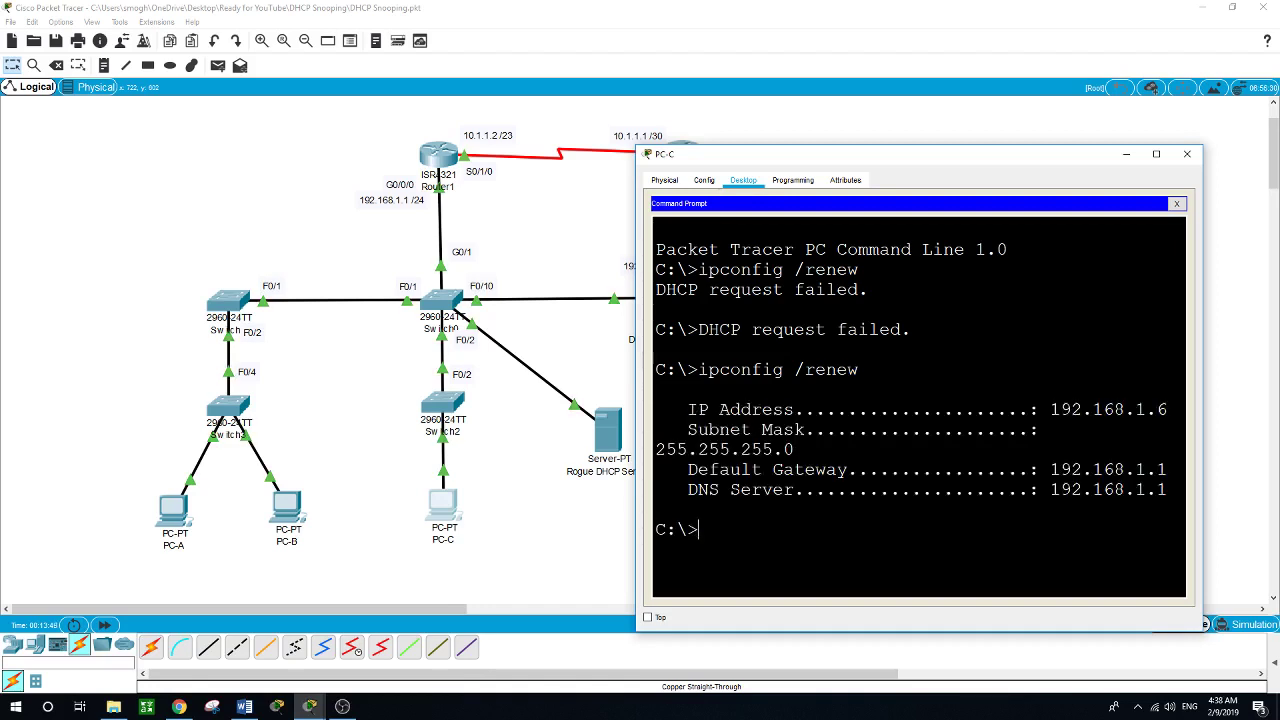
{"action": "left_click_drag", "start_coordinate": [637, 358], "coordinate": [590, 358]}
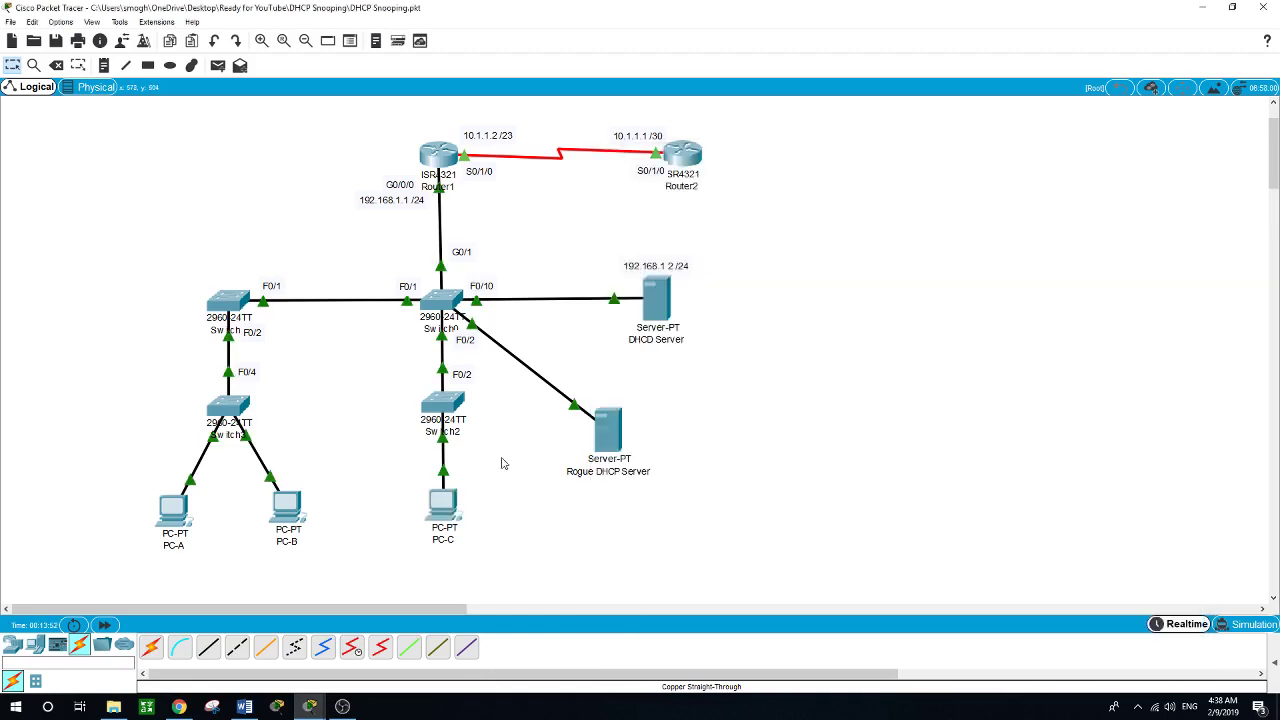
{"action": "left_click", "coordinate": [503, 465]}
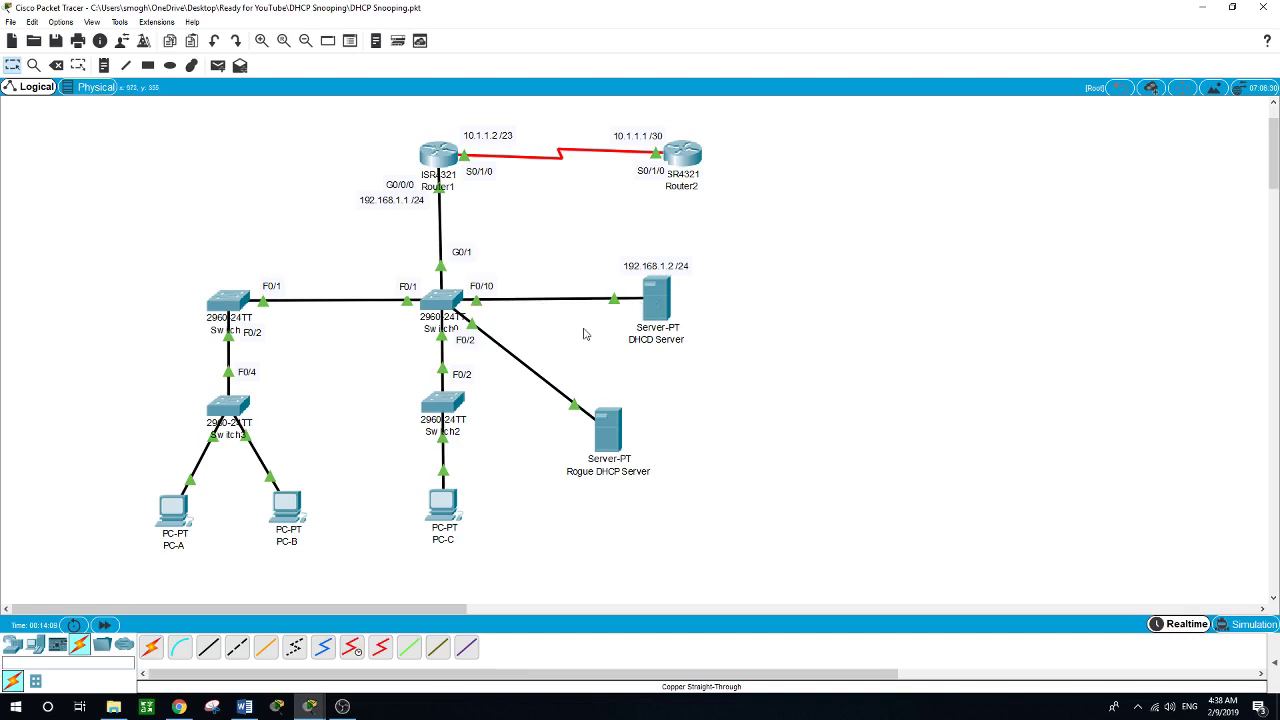
Step: Turn off the DHCP service on the legitimate DHCP Server
{"action": "left_click", "coordinate": [655, 304]}
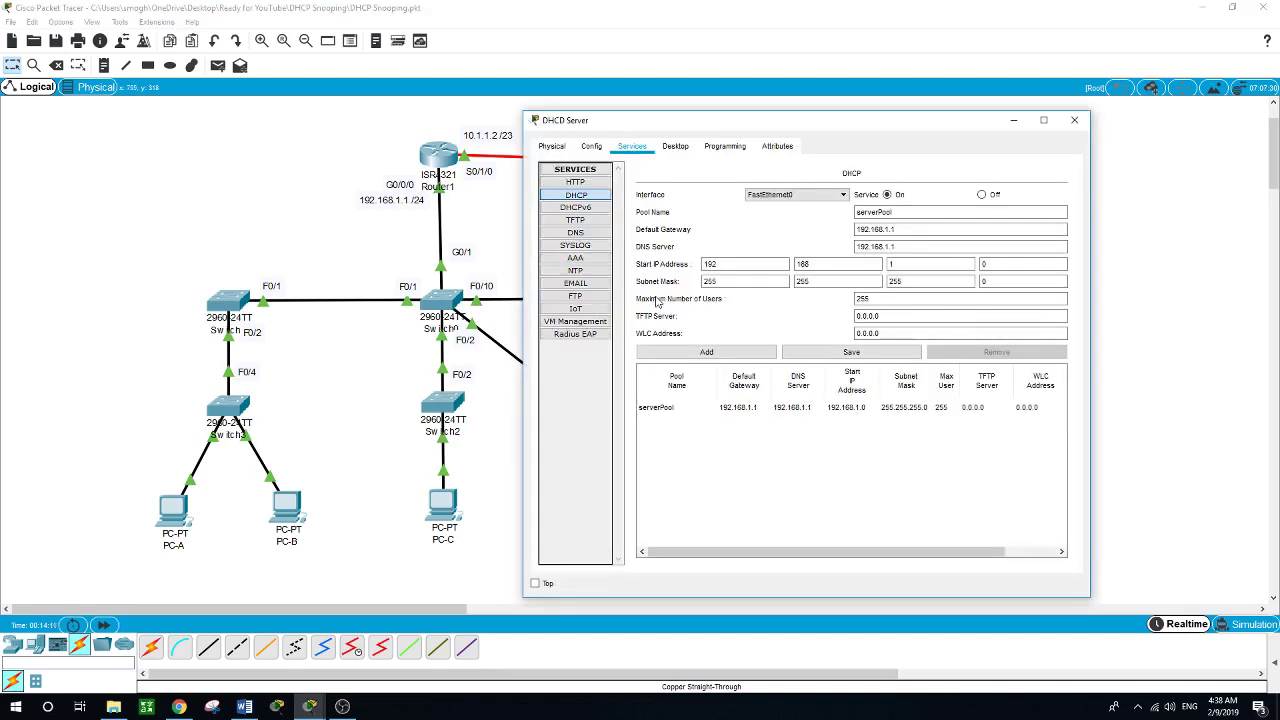
{"action": "left_click_drag", "start_coordinate": [684, 129], "coordinate": [835, 127]}
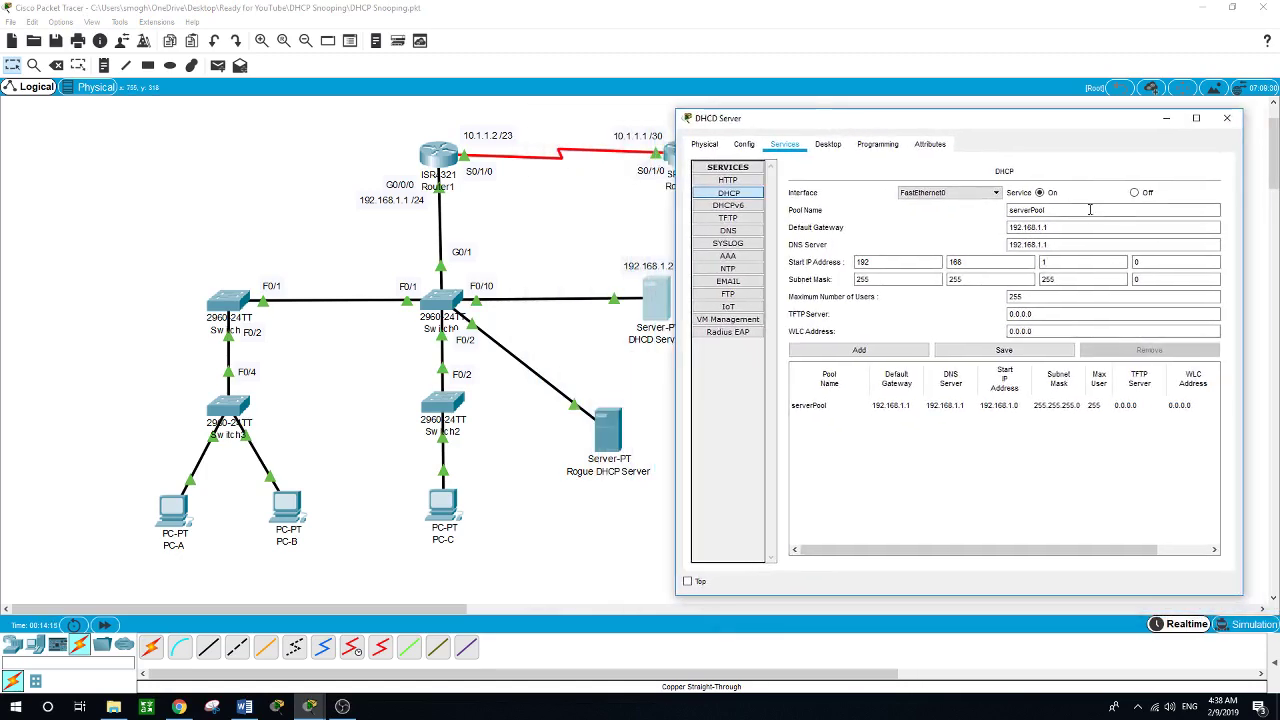
{"action": "left_click", "coordinate": [1134, 193]}
{"action": "left_click", "coordinate": [627, 382]}
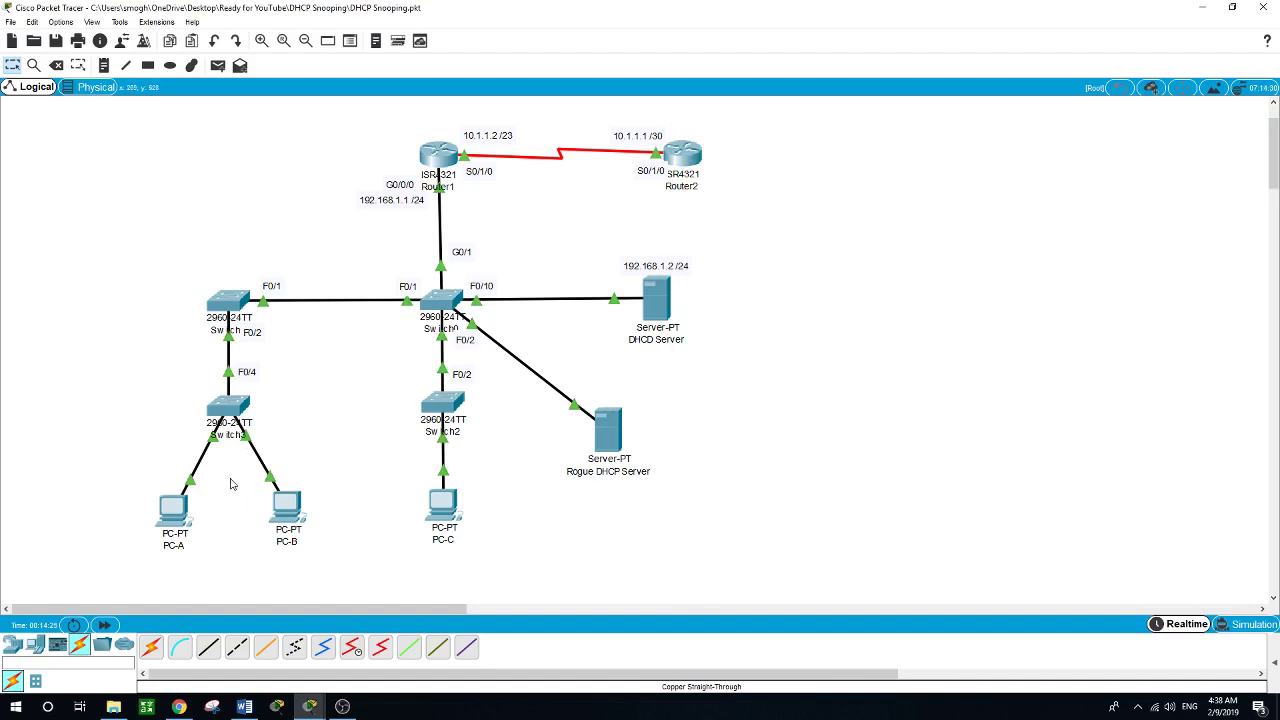
Step: Rerun ipconfig /renew on PC-A, which fails with 'DHCP request failed.'
{"action": "left_click", "coordinate": [180, 521]}
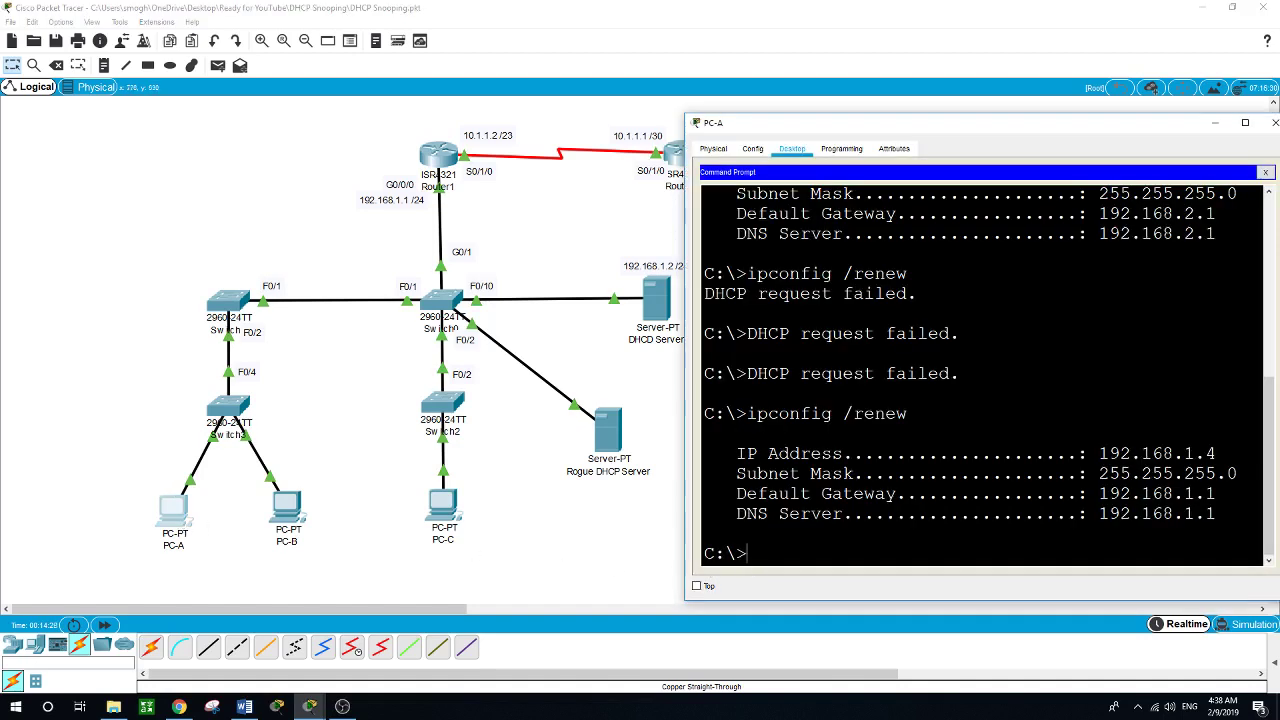
{"action": "key", "text": "Up"}
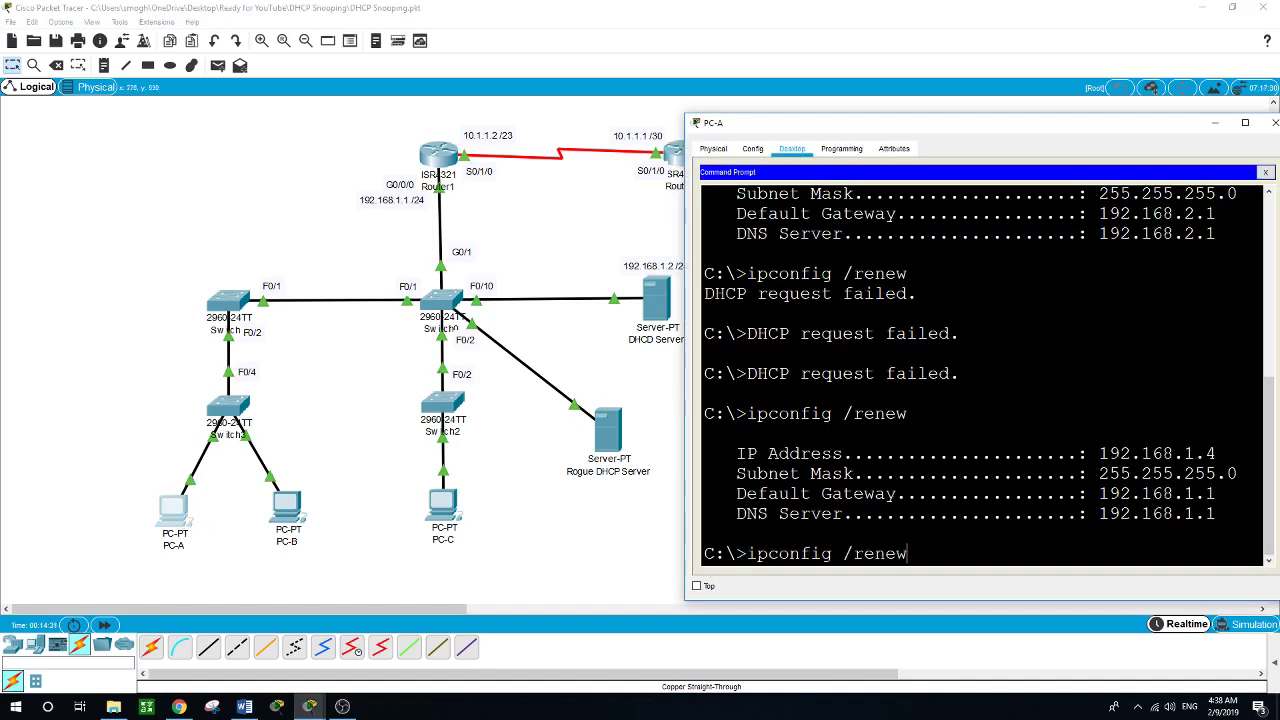
{"action": "key", "text": "Return"}
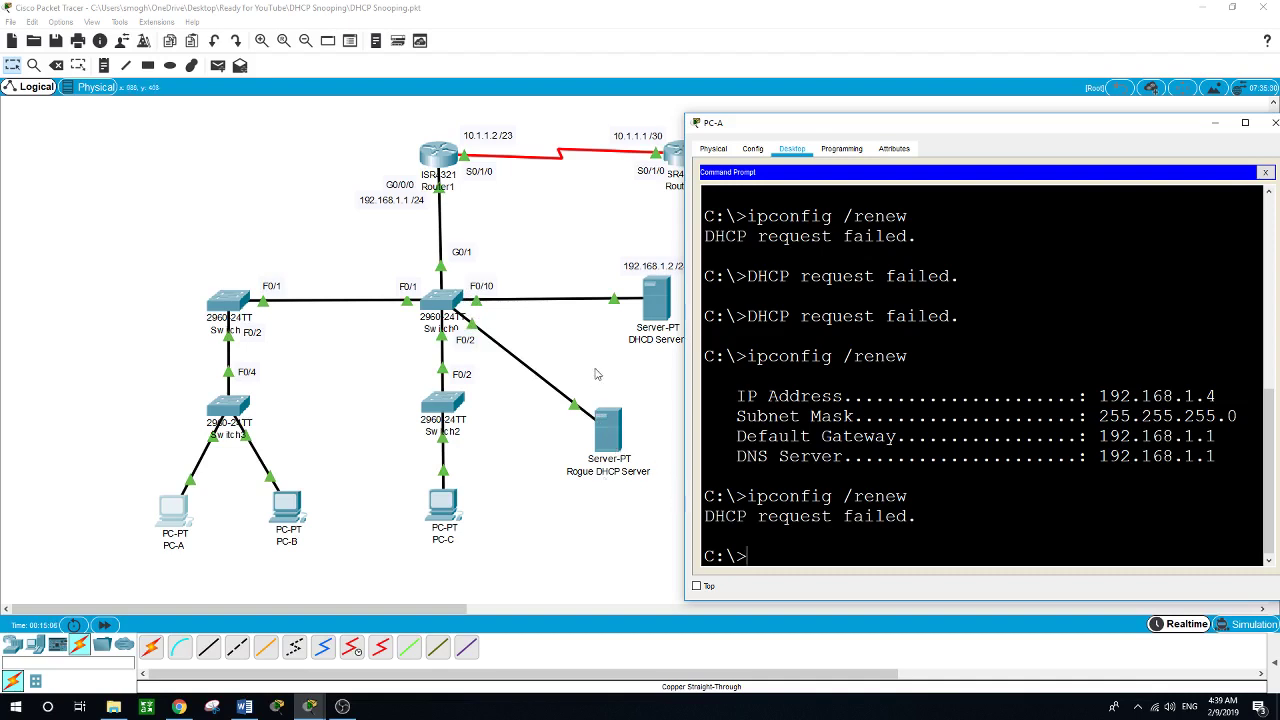
{"action": "key", "text": "alt+F4"}
Step: Turn the DHCP Server's DHCP service back On
{"action": "left_click", "coordinate": [655, 302]}
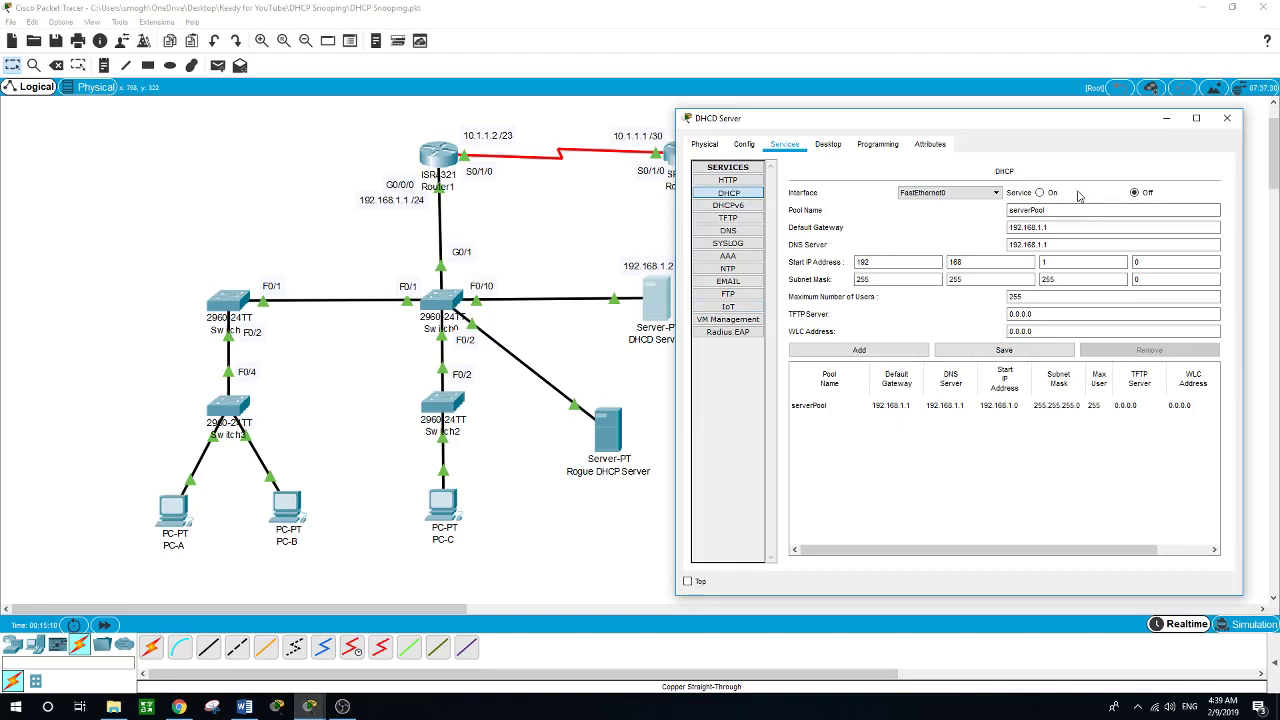
{"action": "left_click", "coordinate": [1040, 193]}
{"action": "left_click", "coordinate": [591, 553]}
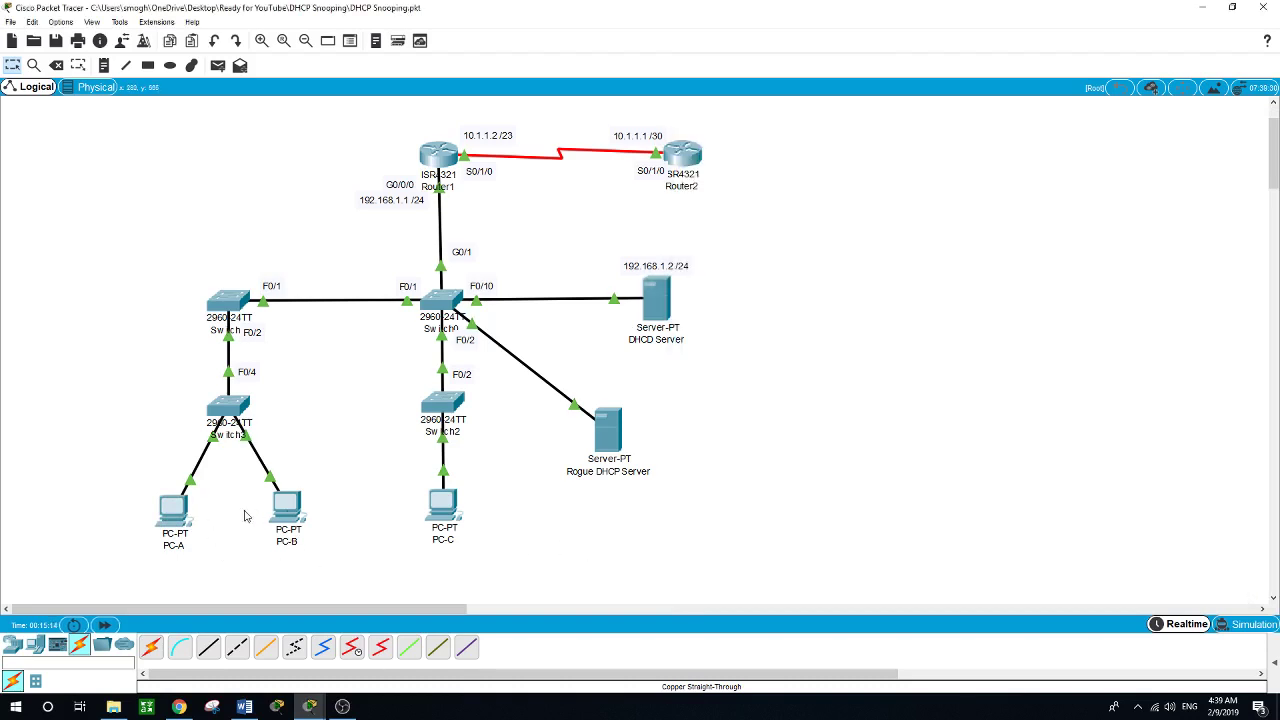
Step: Renew PC-A's lease, receiving 192.168.1.4 with gateway 192.168.1.1
{"action": "left_click", "coordinate": [175, 510]}
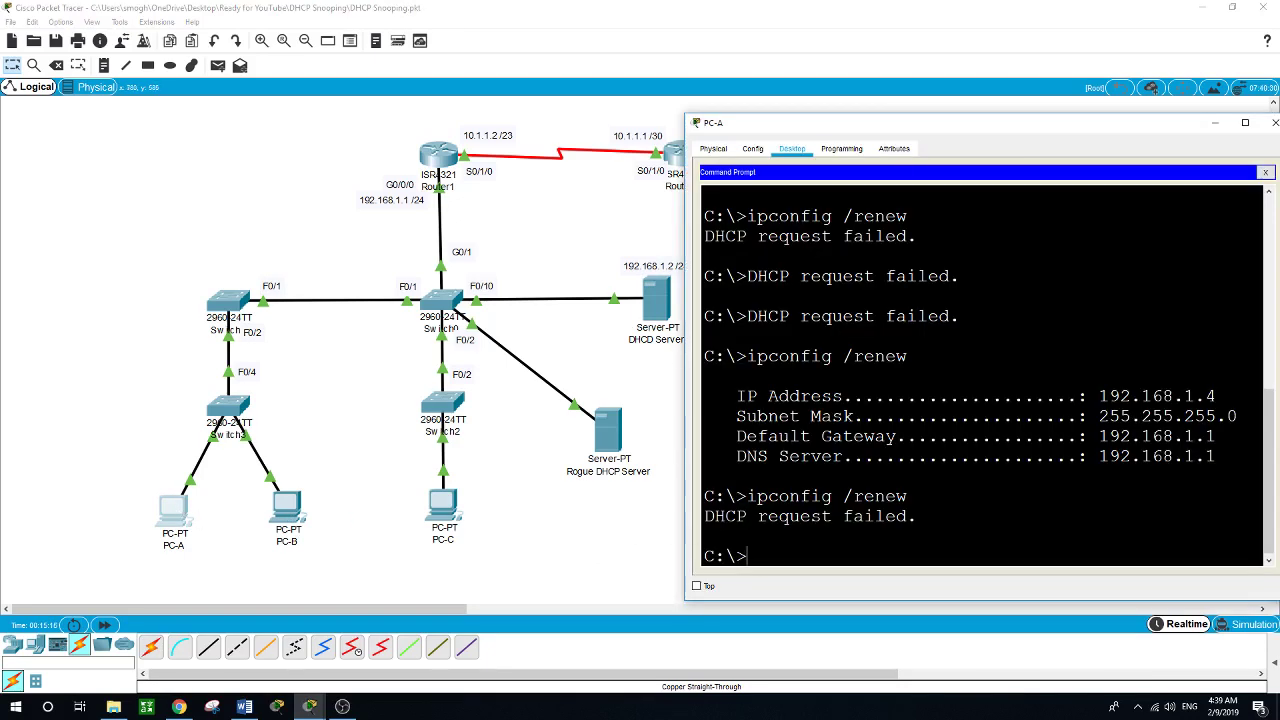
{"action": "key", "text": "Up"}
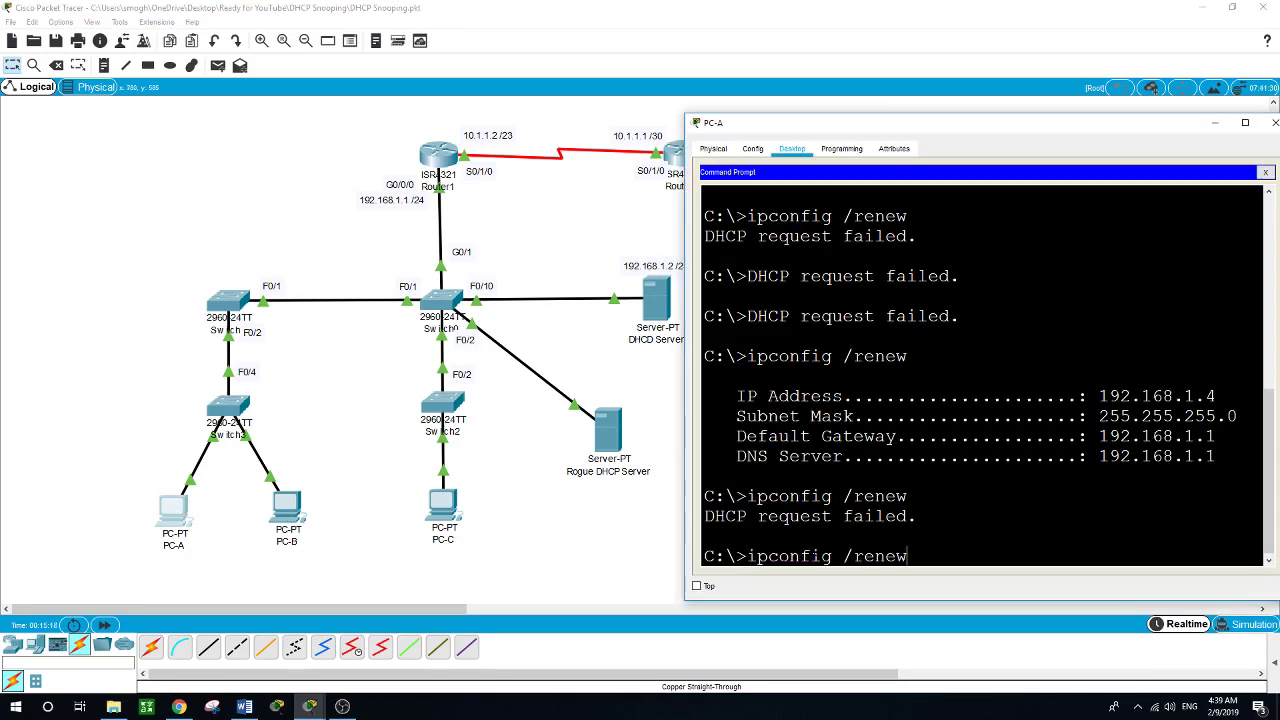
{"action": "key", "text": "Return"}
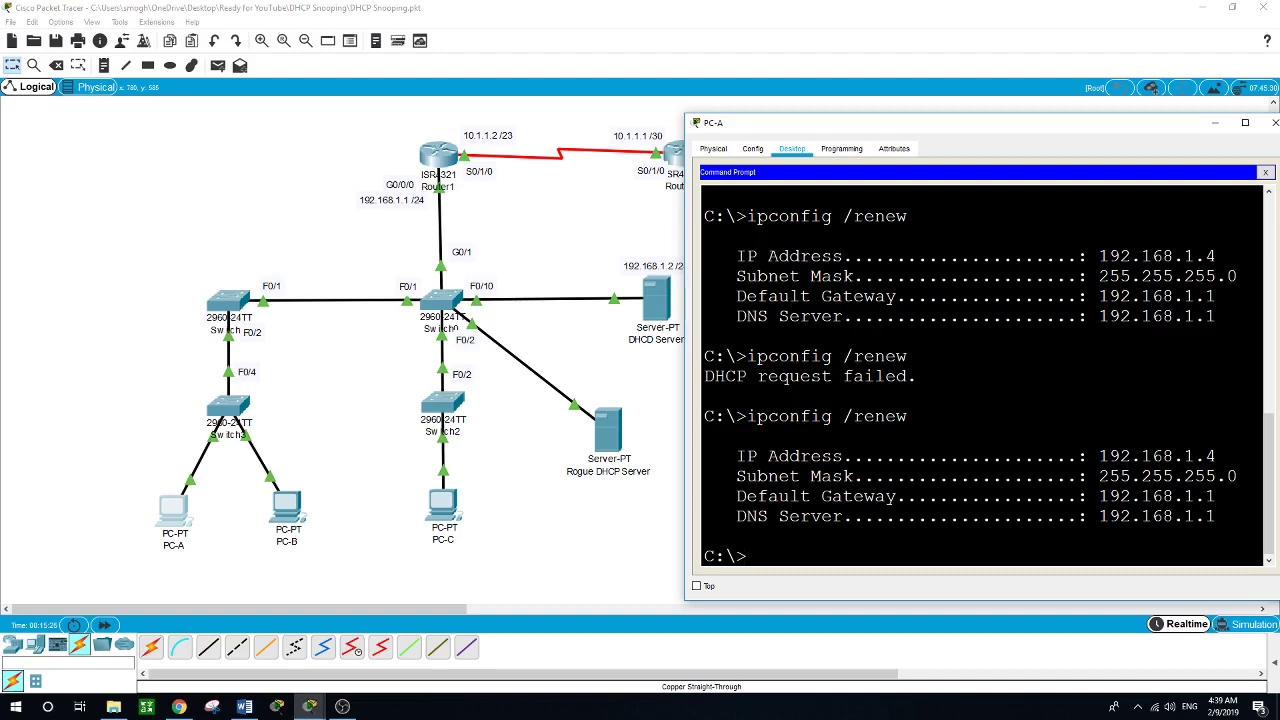
{"action": "left_click", "coordinate": [610, 527]}
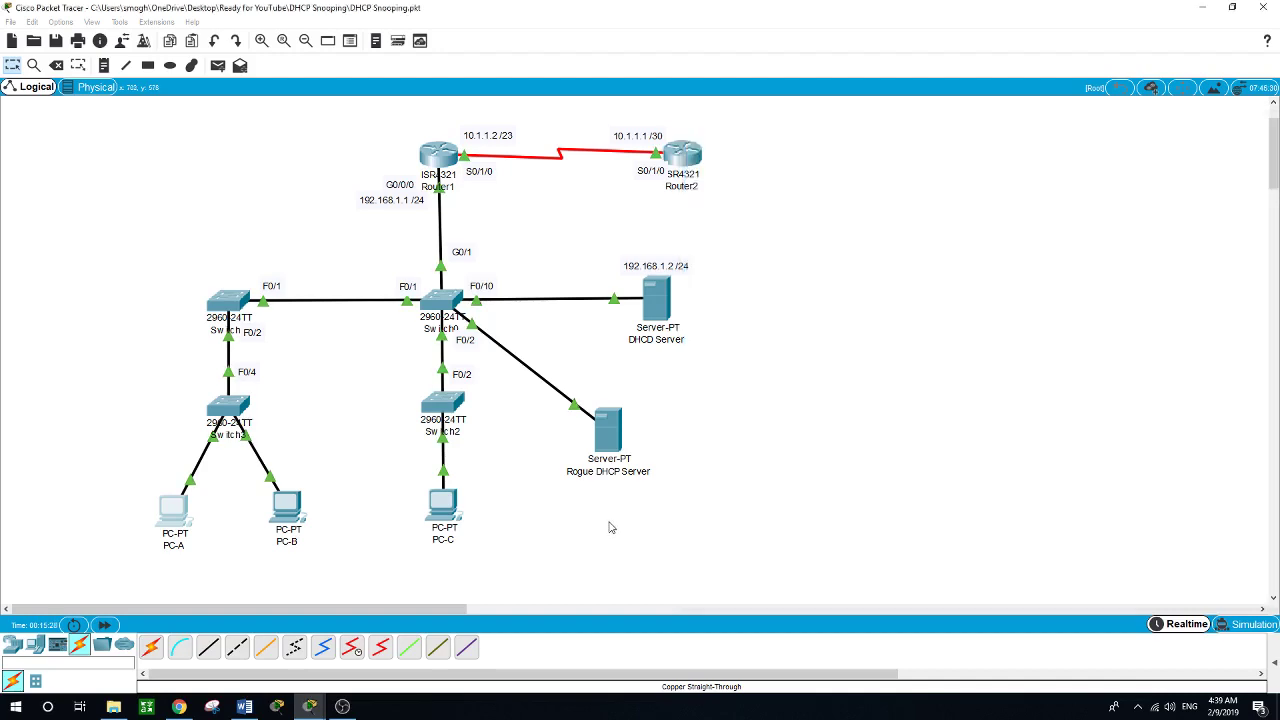
Step: Leave config mode on Switch0 and run show ip dhcp snooping to check VLAN 1 and F0/10 trust
{"action": "left_click", "coordinate": [447, 301]}
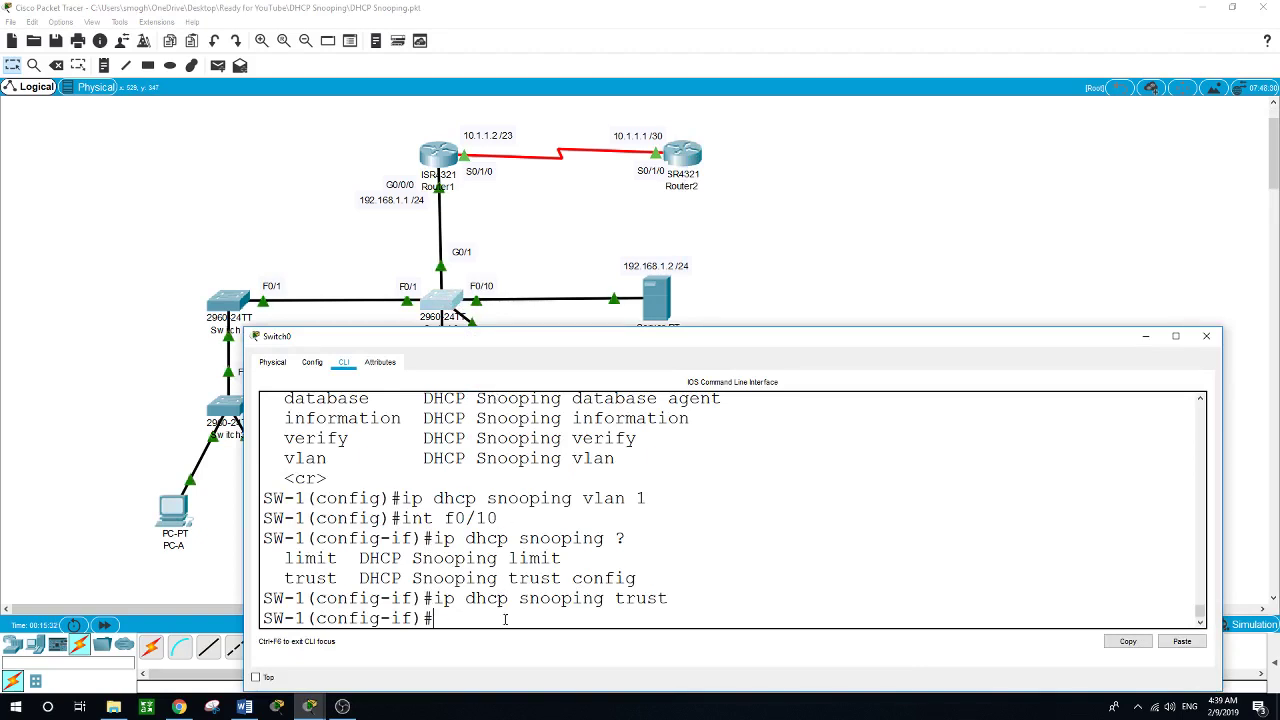
{"action": "type", "text": "end"}
{"action": "key", "text": "Return"}
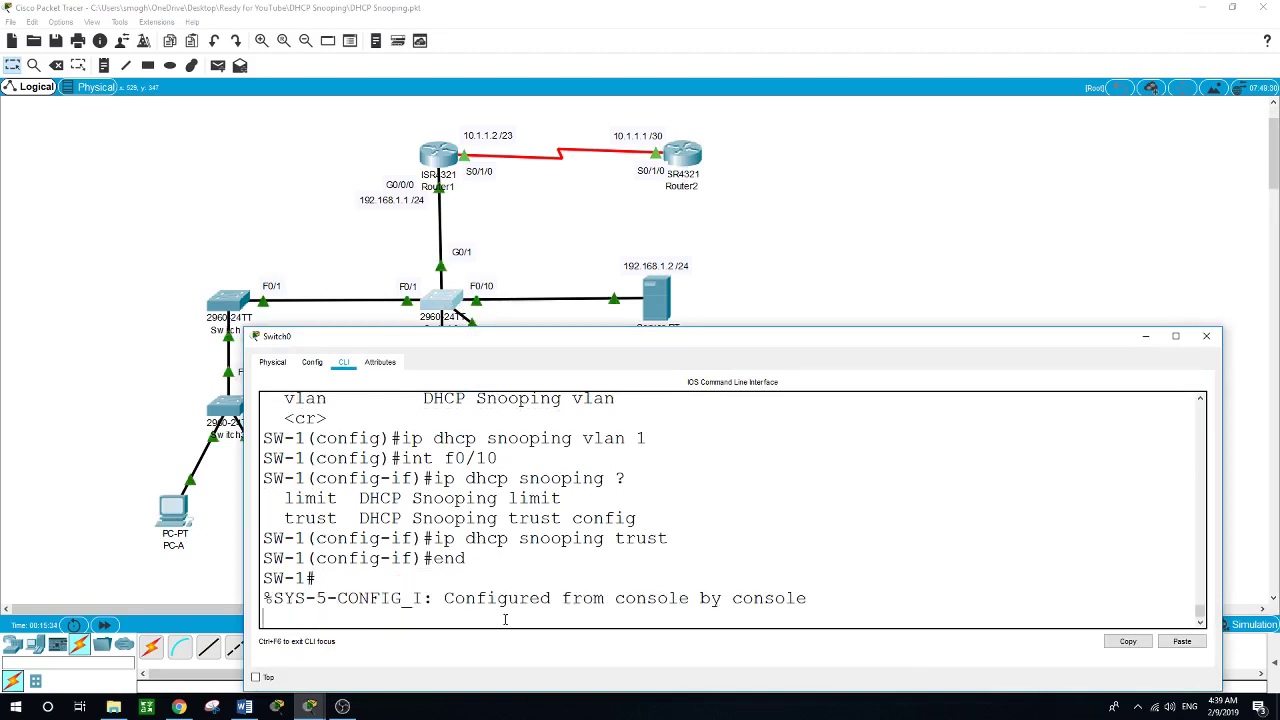
{"action": "type", "text": "show ip dhc"}
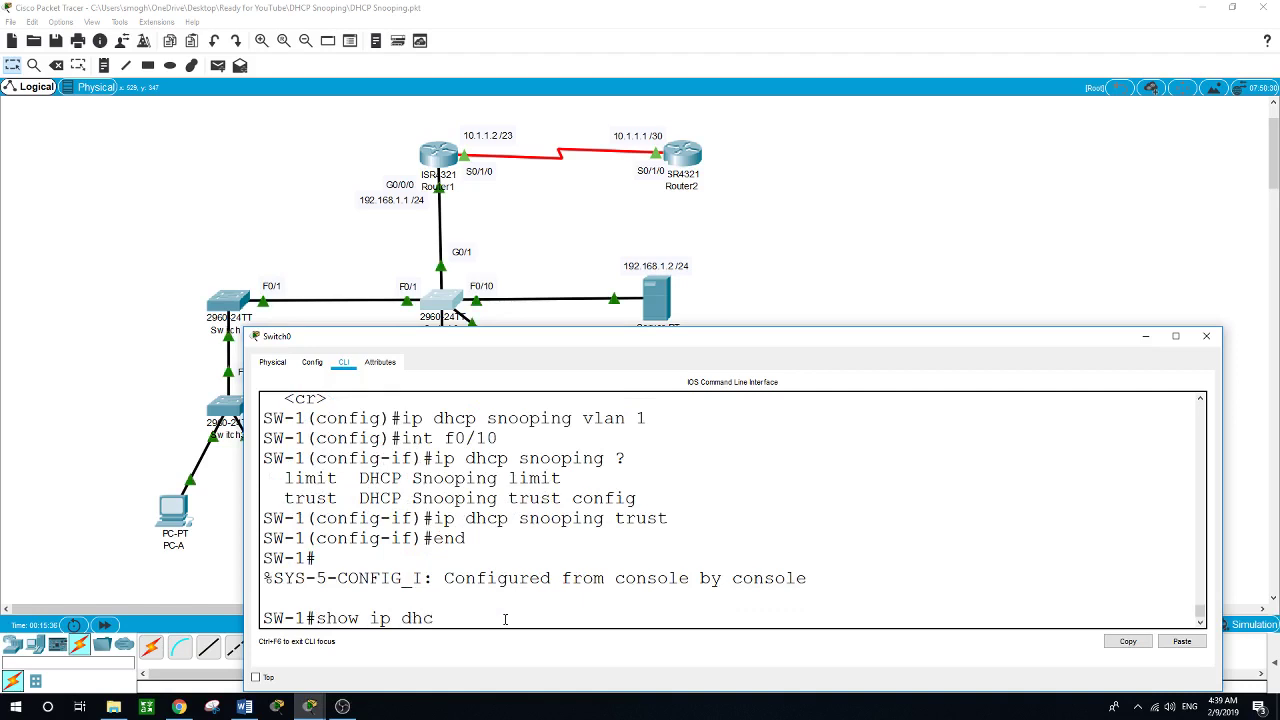
{"action": "type", "text": "p snooping"}
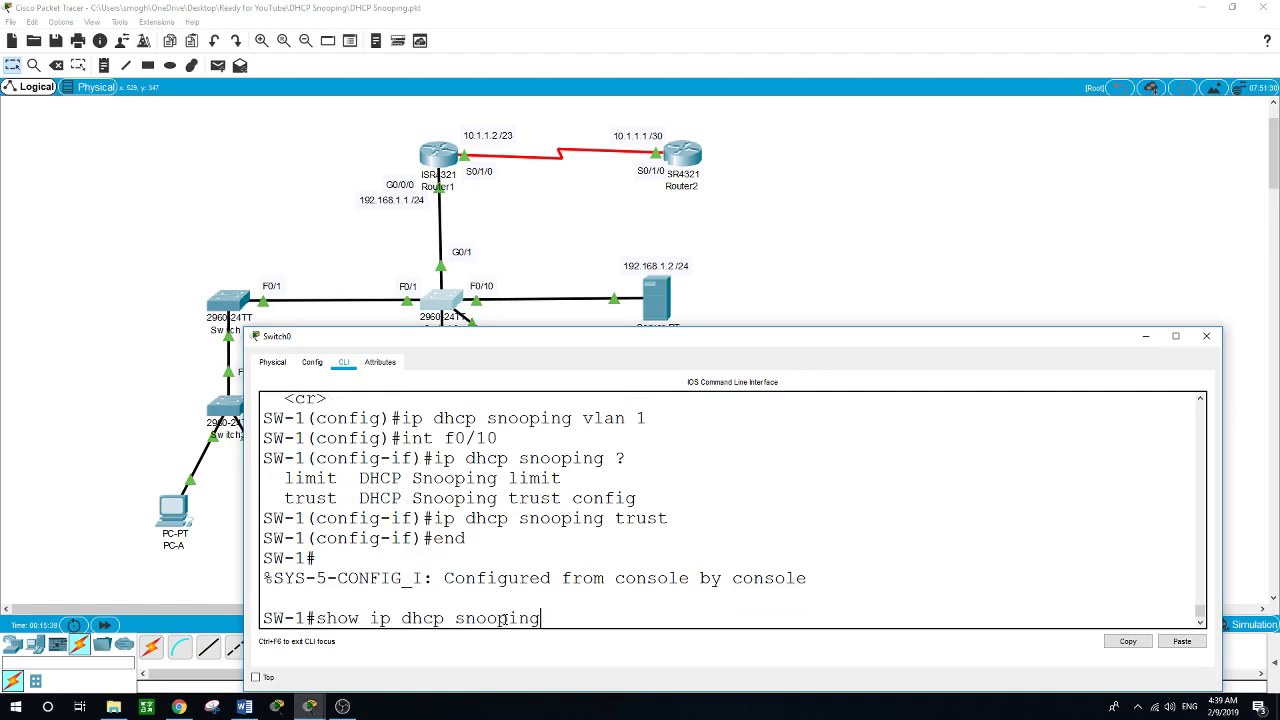
{"action": "key", "text": "Return"}
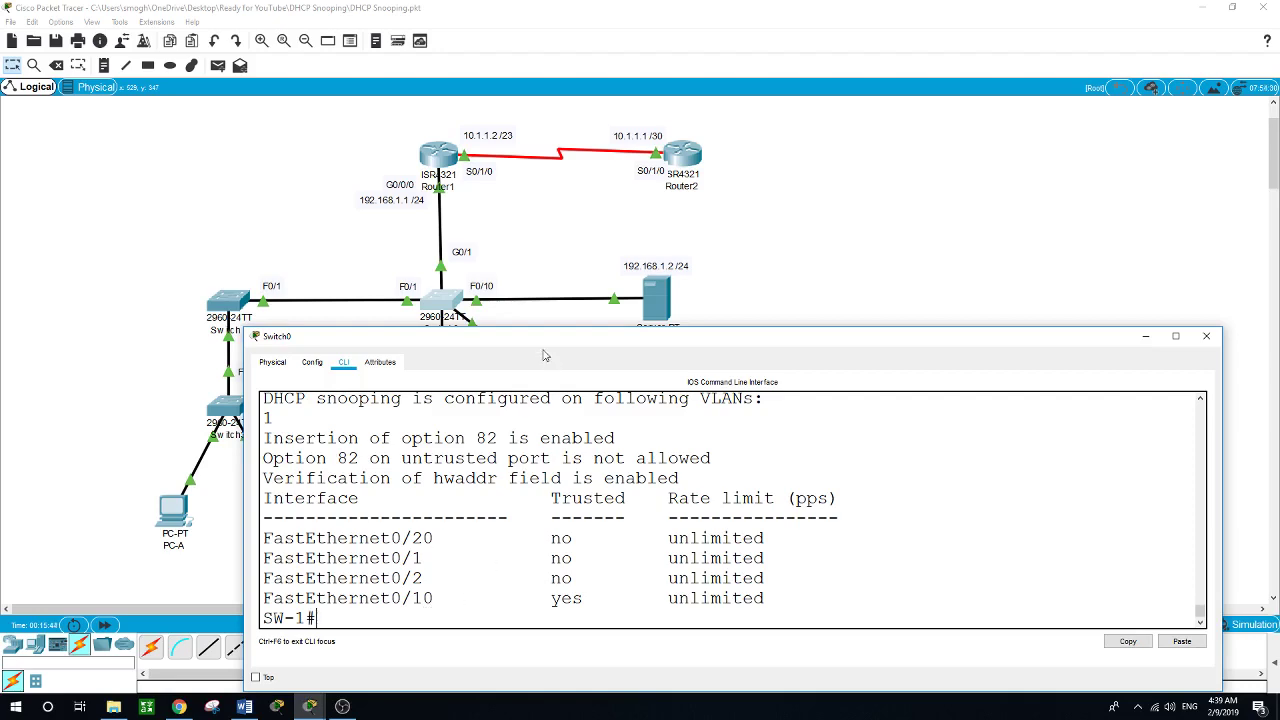
{"action": "left_click_drag", "start_coordinate": [543, 343], "coordinate": [860, 255]}
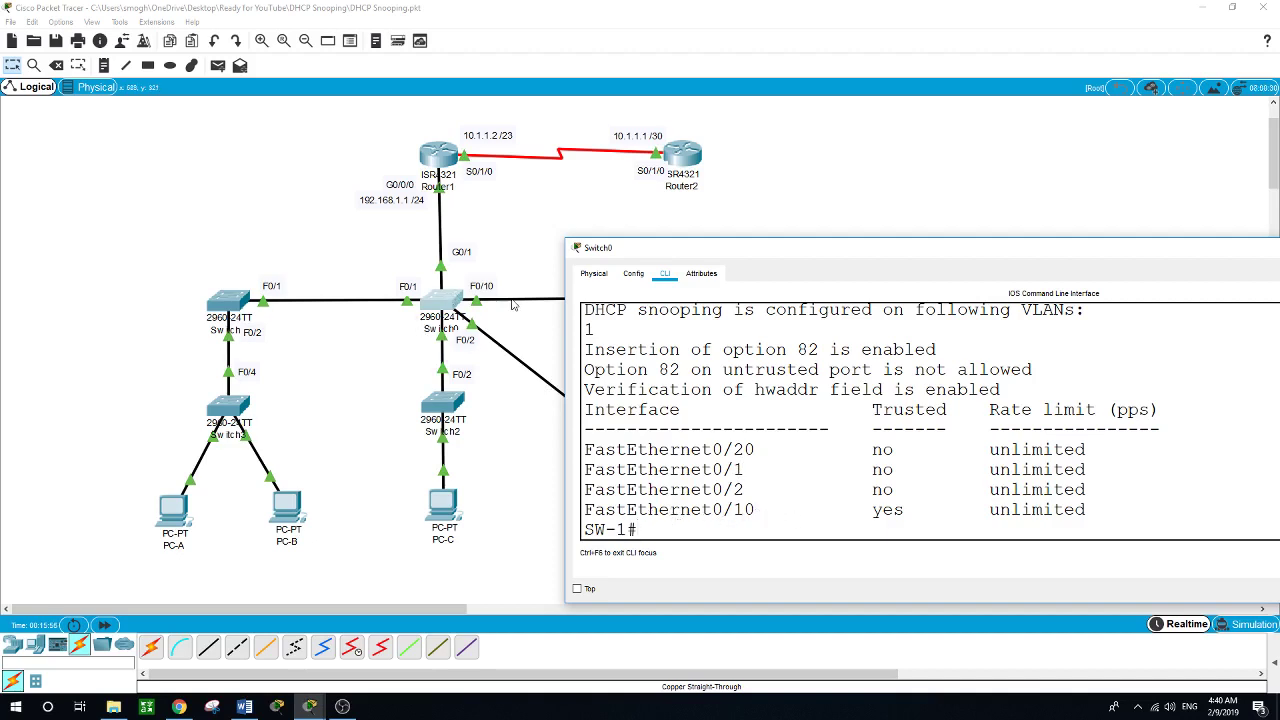
Step: Run show ip dhcp snooping binding on Switch0, showing 192.168.1.4, .5 and .6 on VLAN 1
{"action": "left_click_drag", "start_coordinate": [677, 255], "coordinate": [649, 367]}
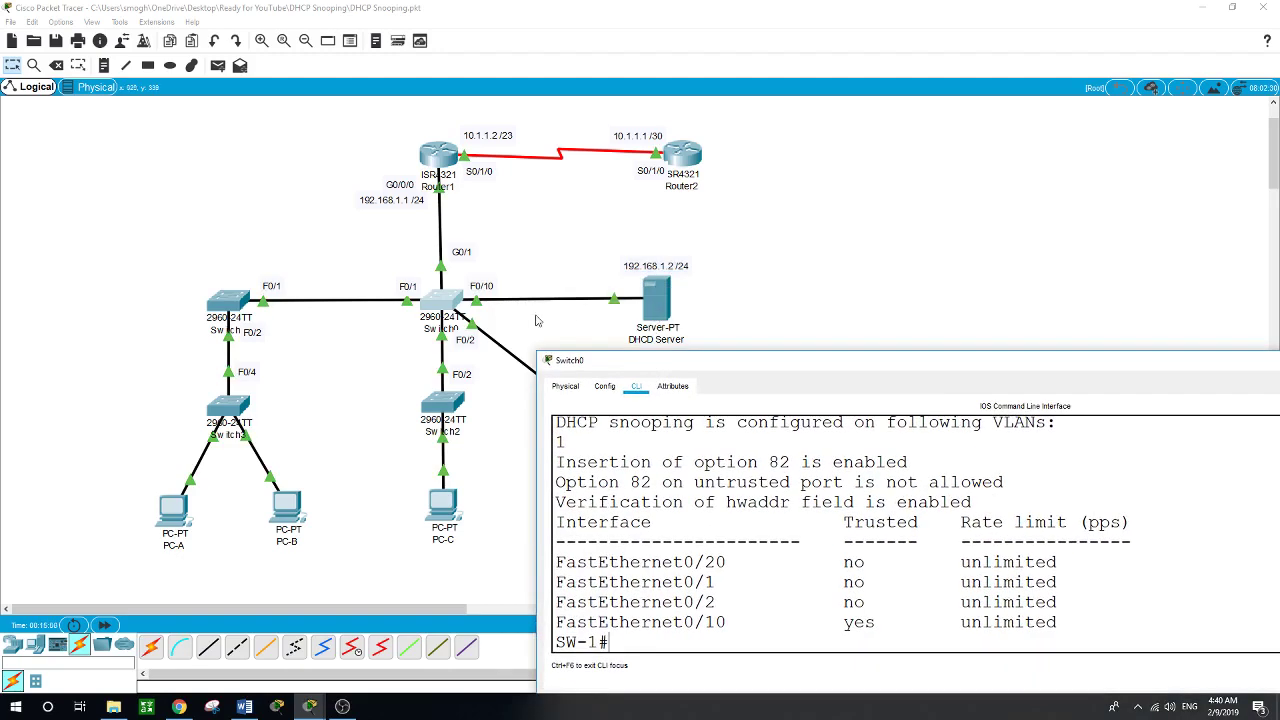
{"action": "left_click_drag", "start_coordinate": [693, 362], "coordinate": [575, 229]}
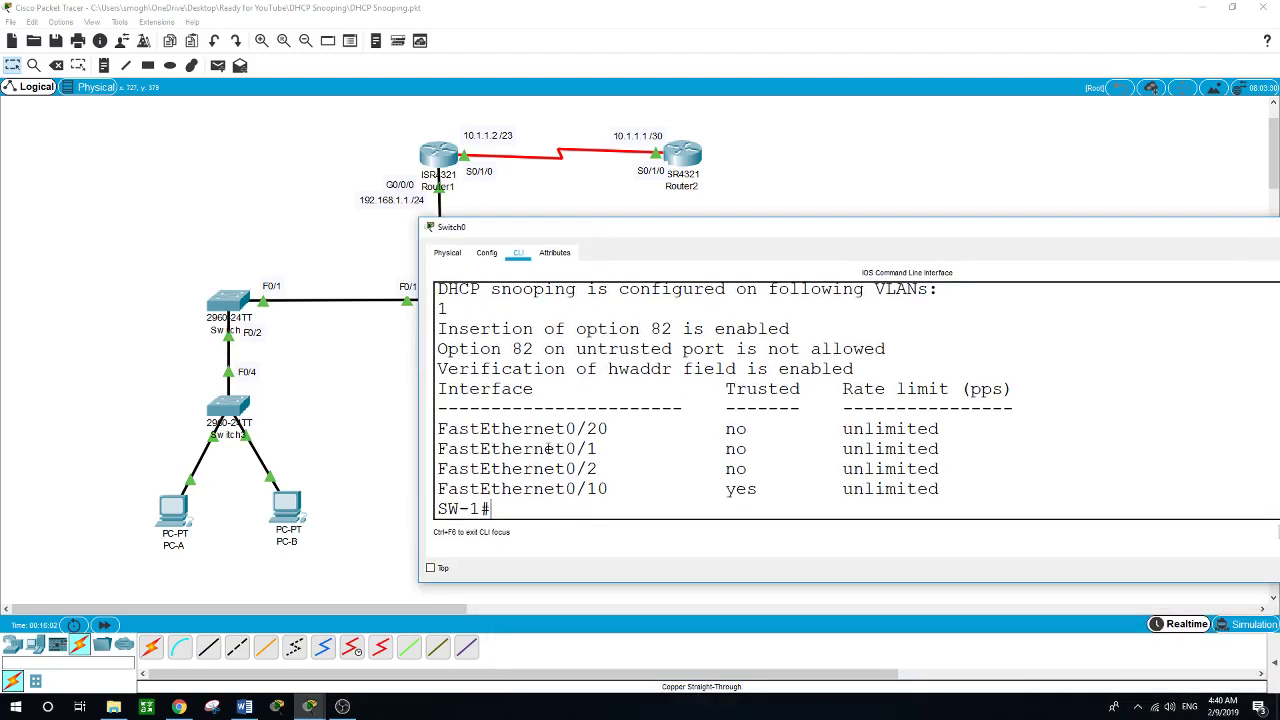
{"action": "type", "text": "show ip dhcp snoop"}
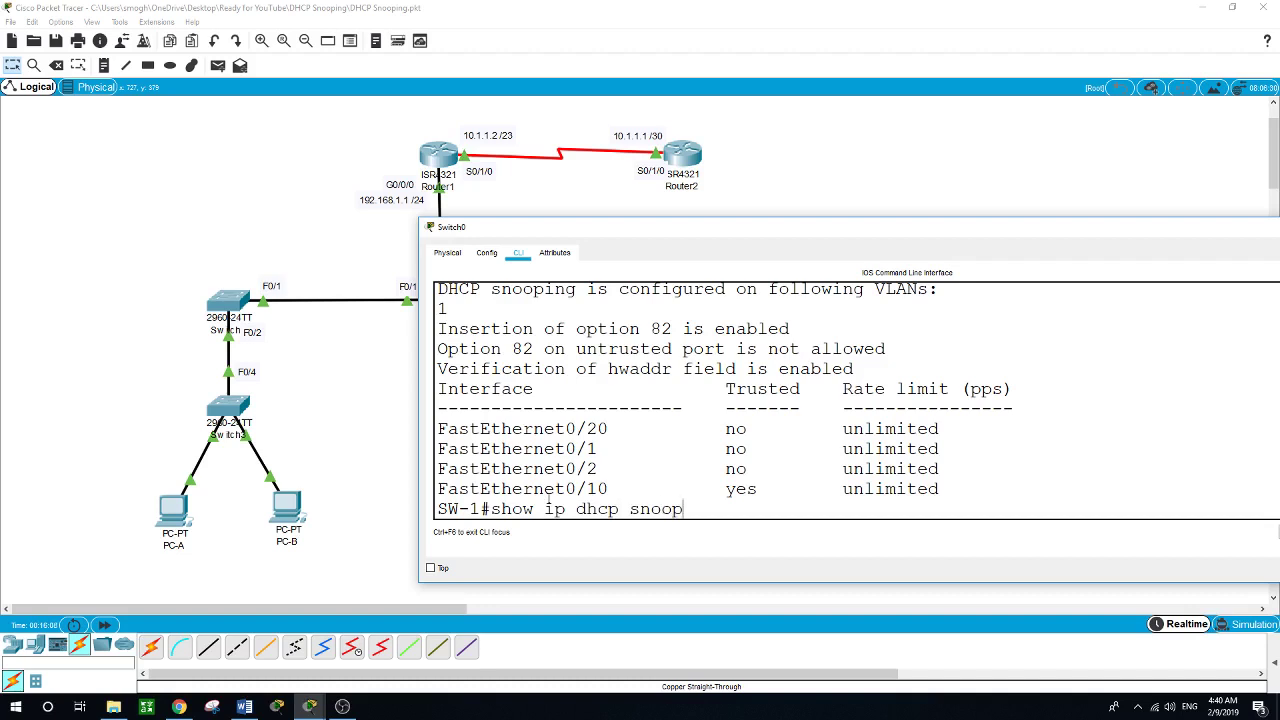
{"action": "type", "text": "ing binding"}
{"action": "key", "text": "Return"}
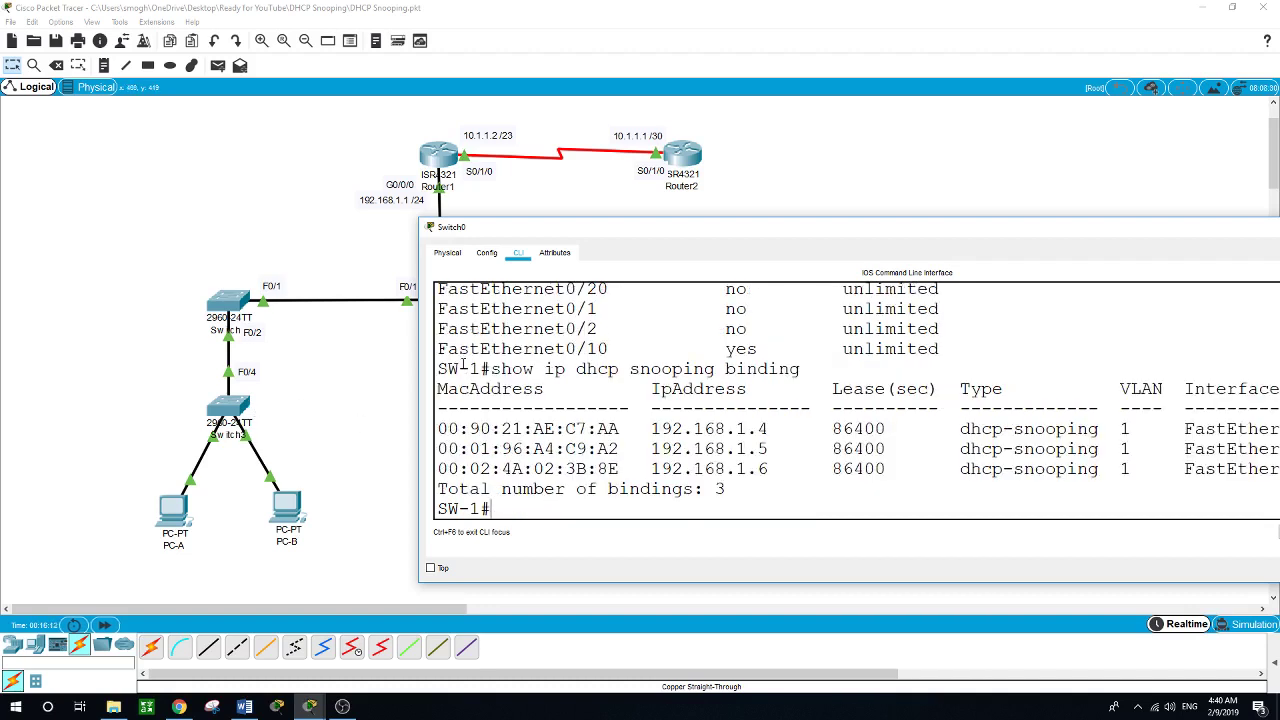
{"action": "left_click_drag", "start_coordinate": [418, 362], "coordinate": [309, 362]}
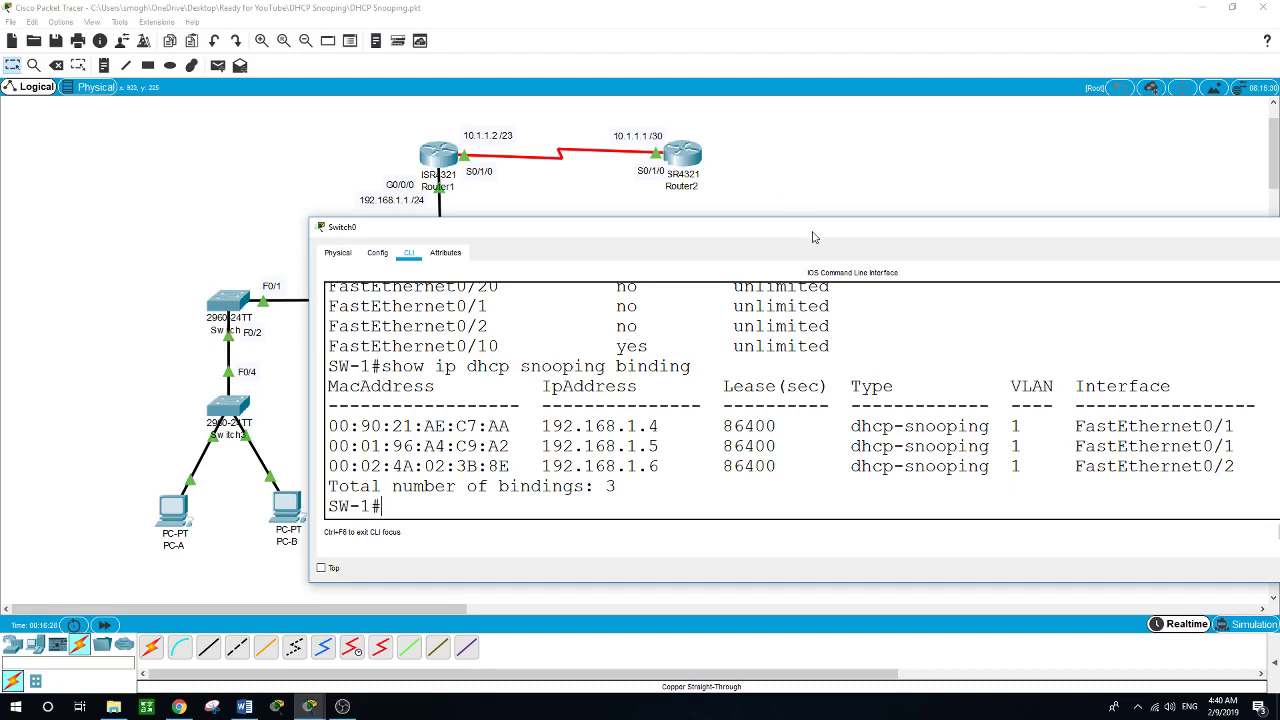
{"action": "left_click_drag", "start_coordinate": [812, 237], "coordinate": [737, 361]}
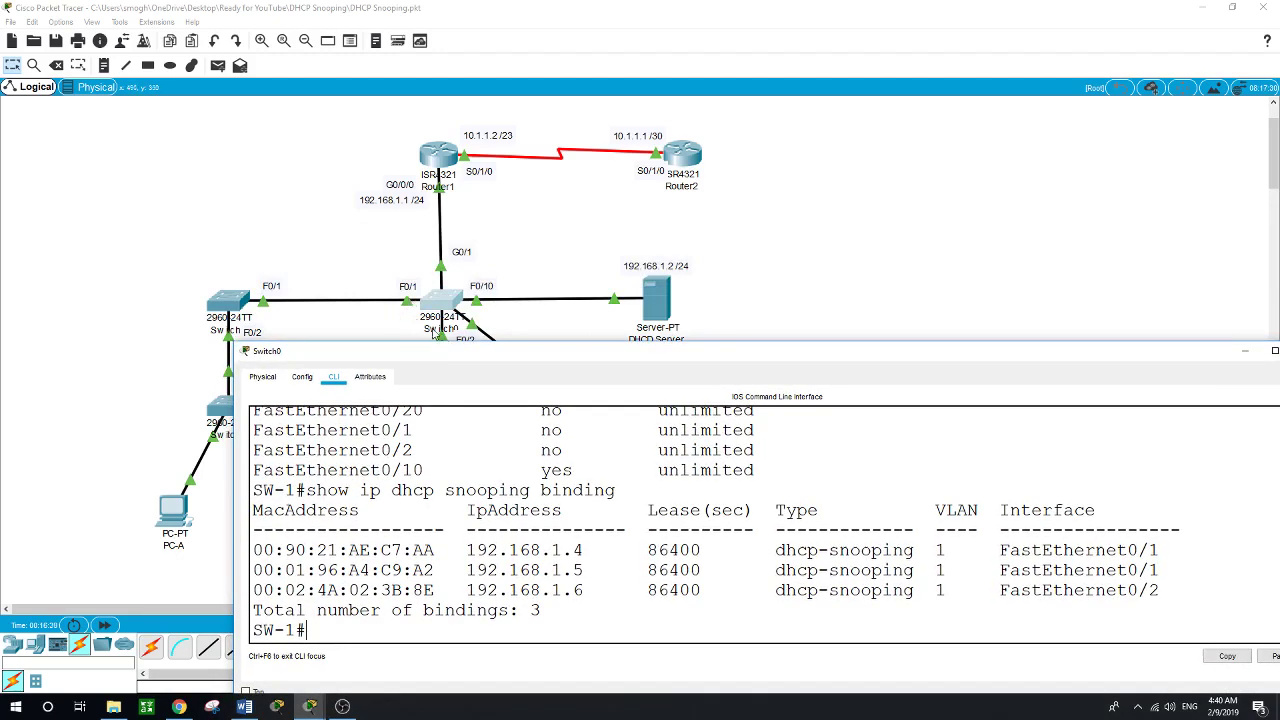
{"action": "left_click_drag", "start_coordinate": [513, 357], "coordinate": [519, 318]}
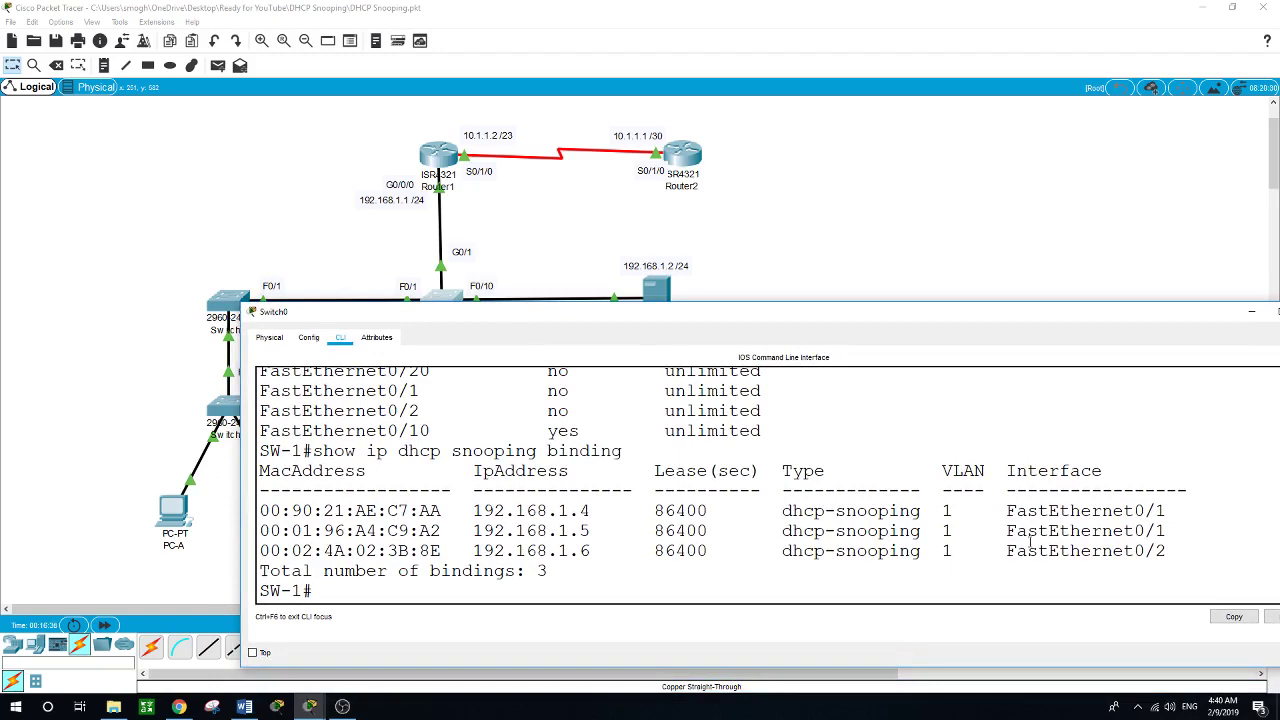
{"action": "left_click_drag", "start_coordinate": [338, 319], "coordinate": [348, 248]}
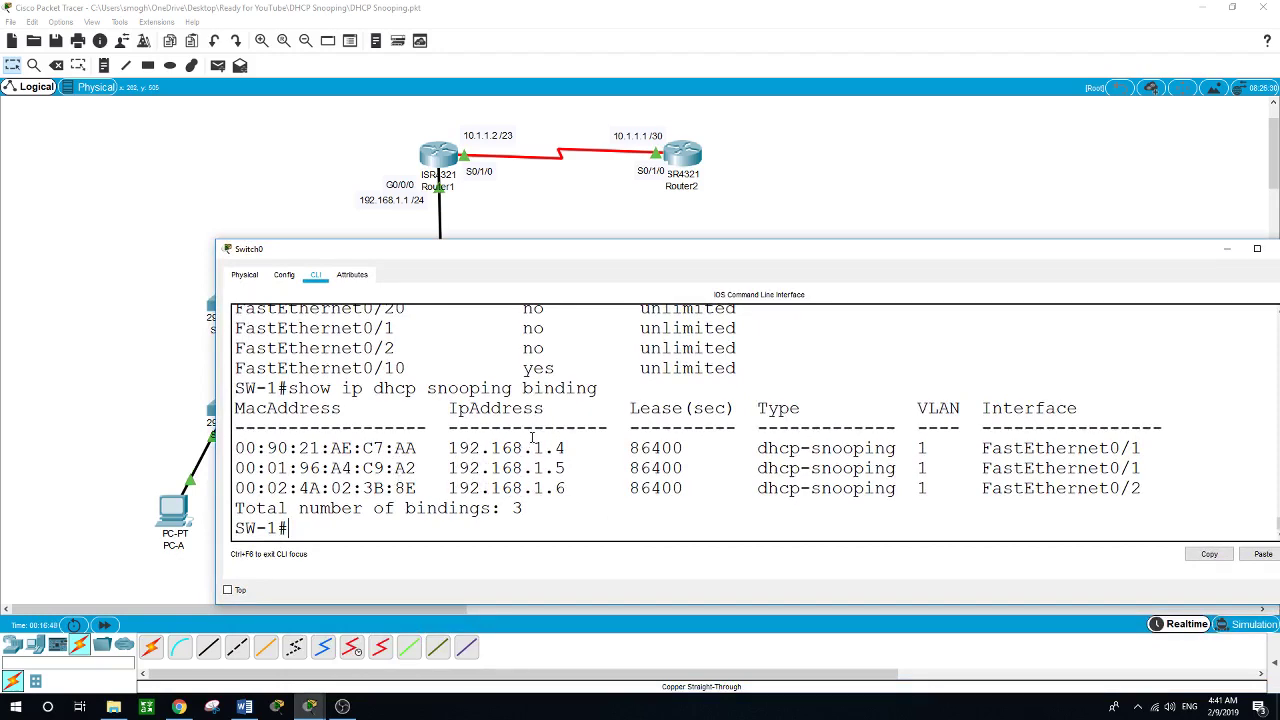
{"action": "left_click_drag", "start_coordinate": [641, 258], "coordinate": [585, 219]}
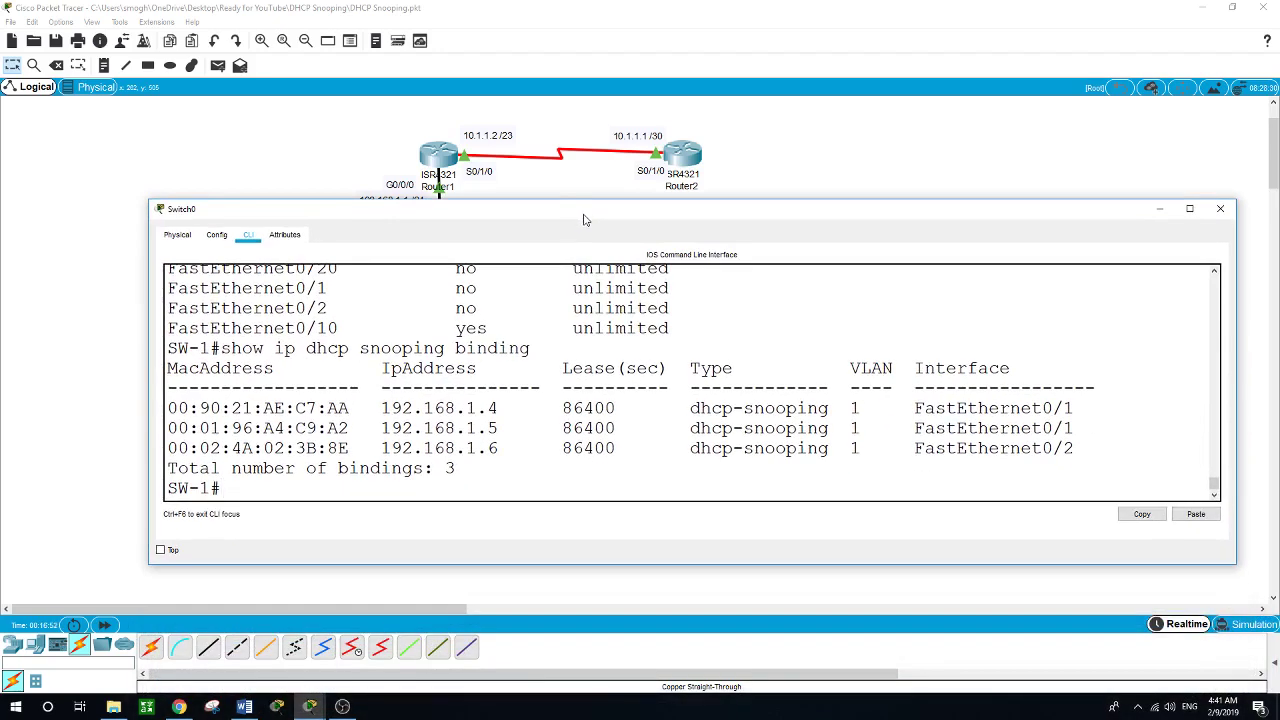
Step: Send the Switch0 window behind the topology and bring OBS Studio to the front
{"action": "left_click", "coordinate": [828, 180]}
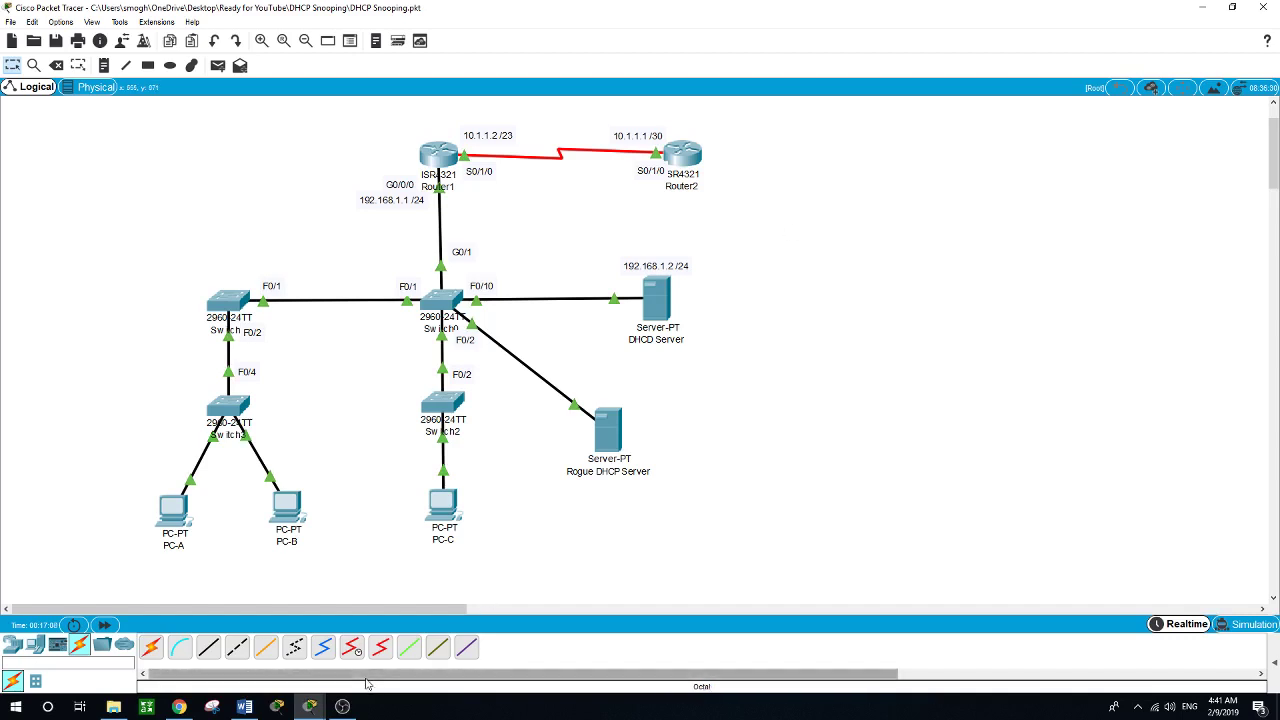
{"action": "left_click", "coordinate": [342, 706]}
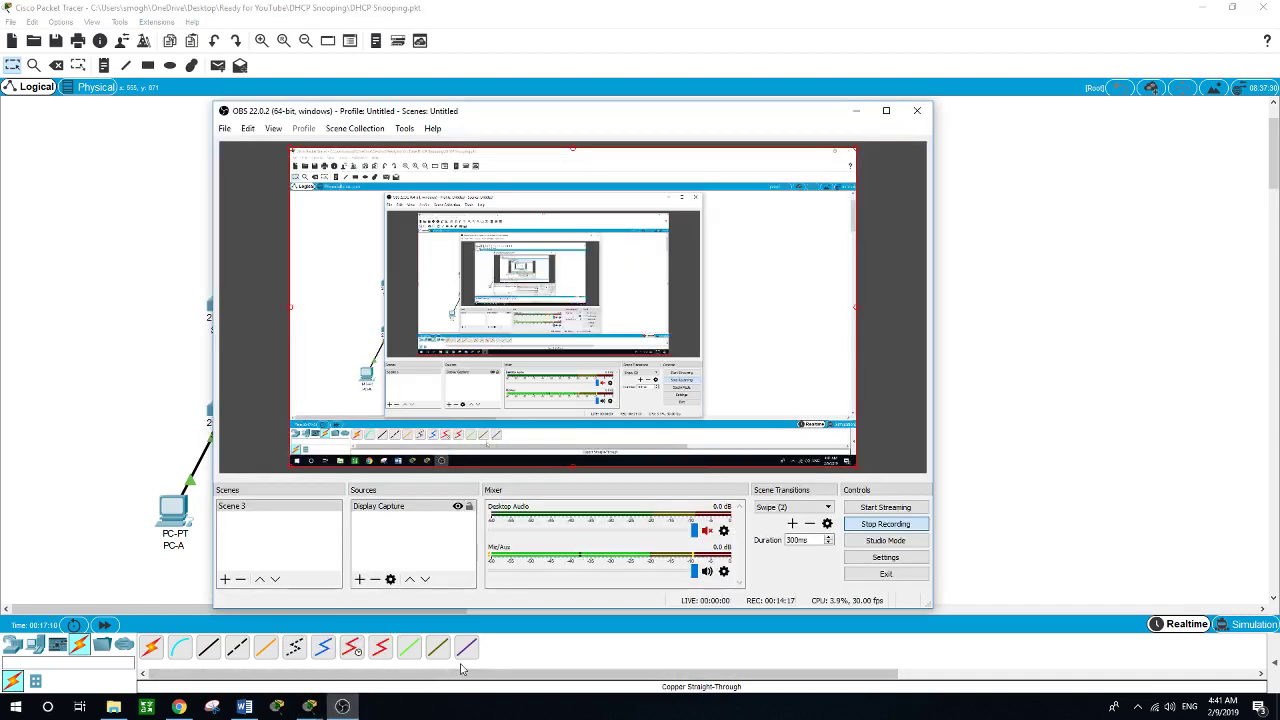